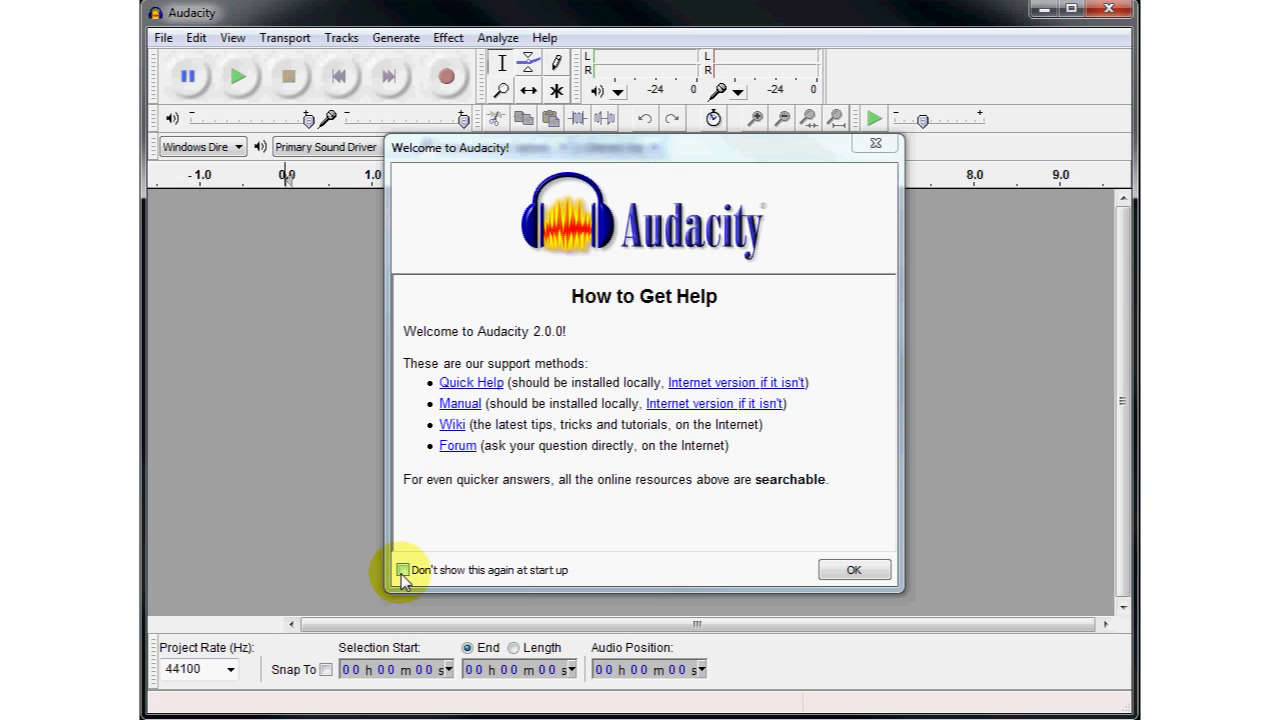
- Dismiss the welcome message and reset all toolbars to their default layout
left_click(852, 571)
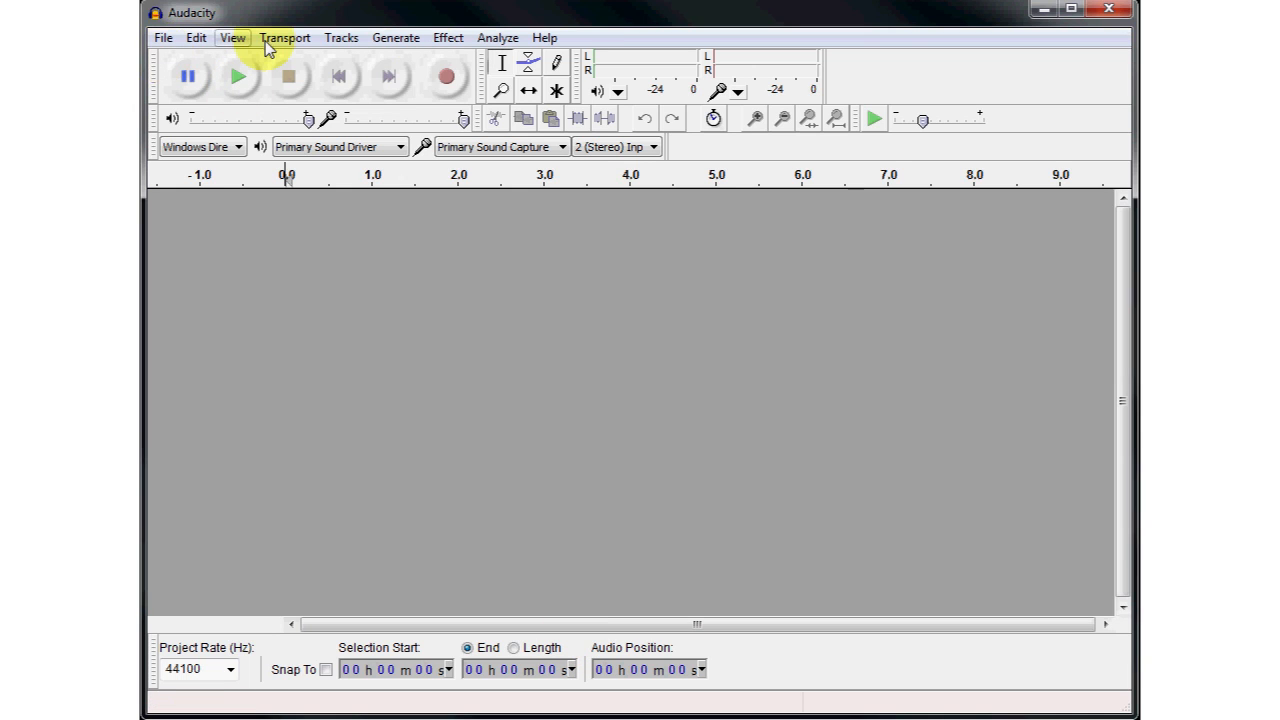
left_click(163, 38)
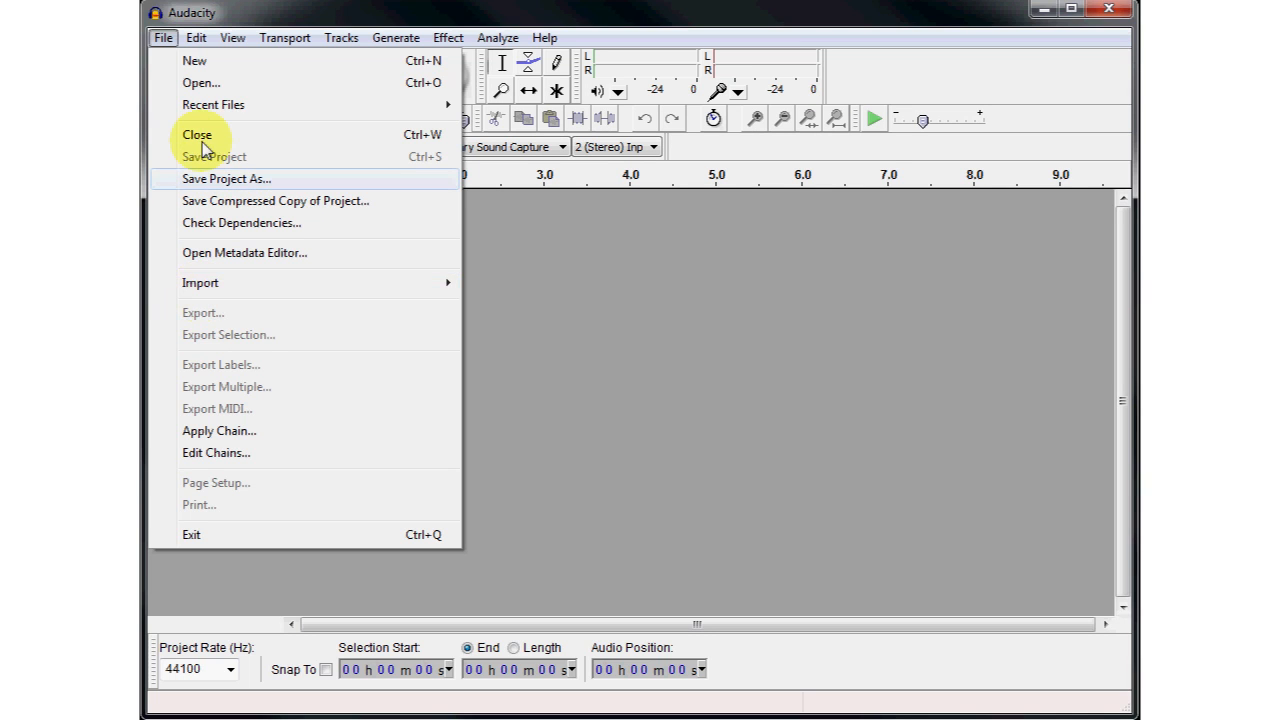
mouse_move(199, 46)
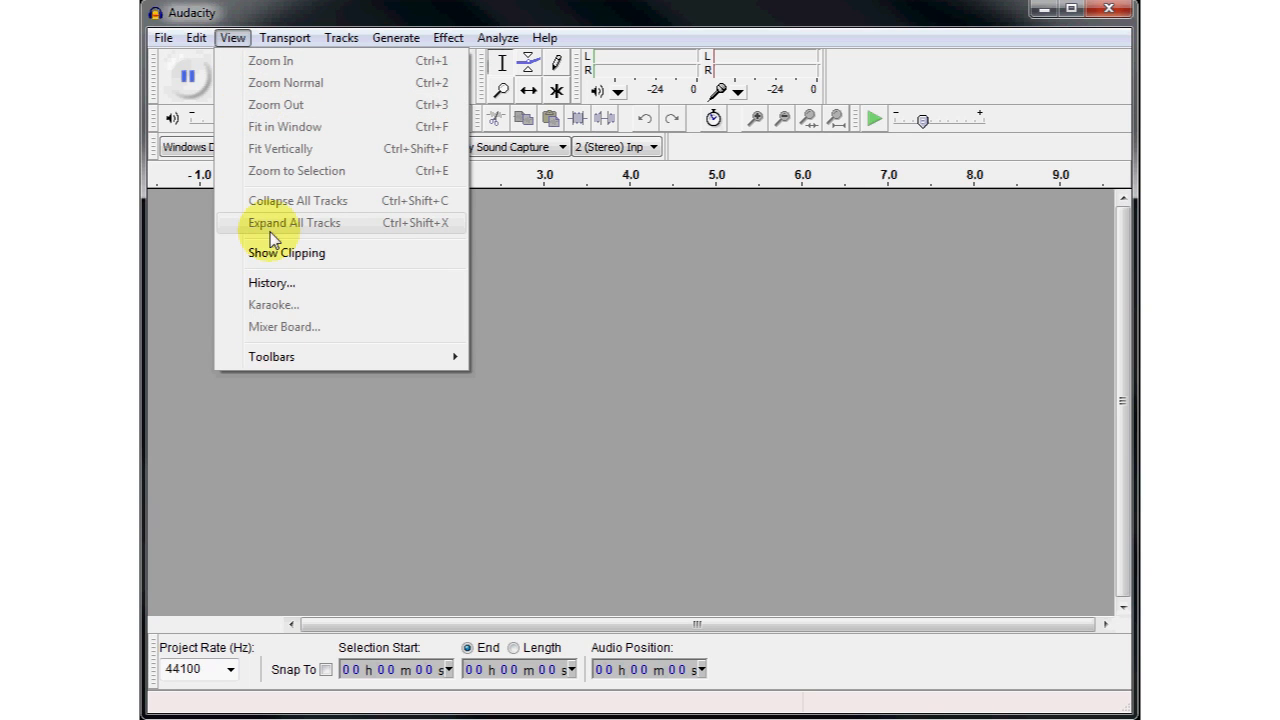
mouse_move(289, 363)
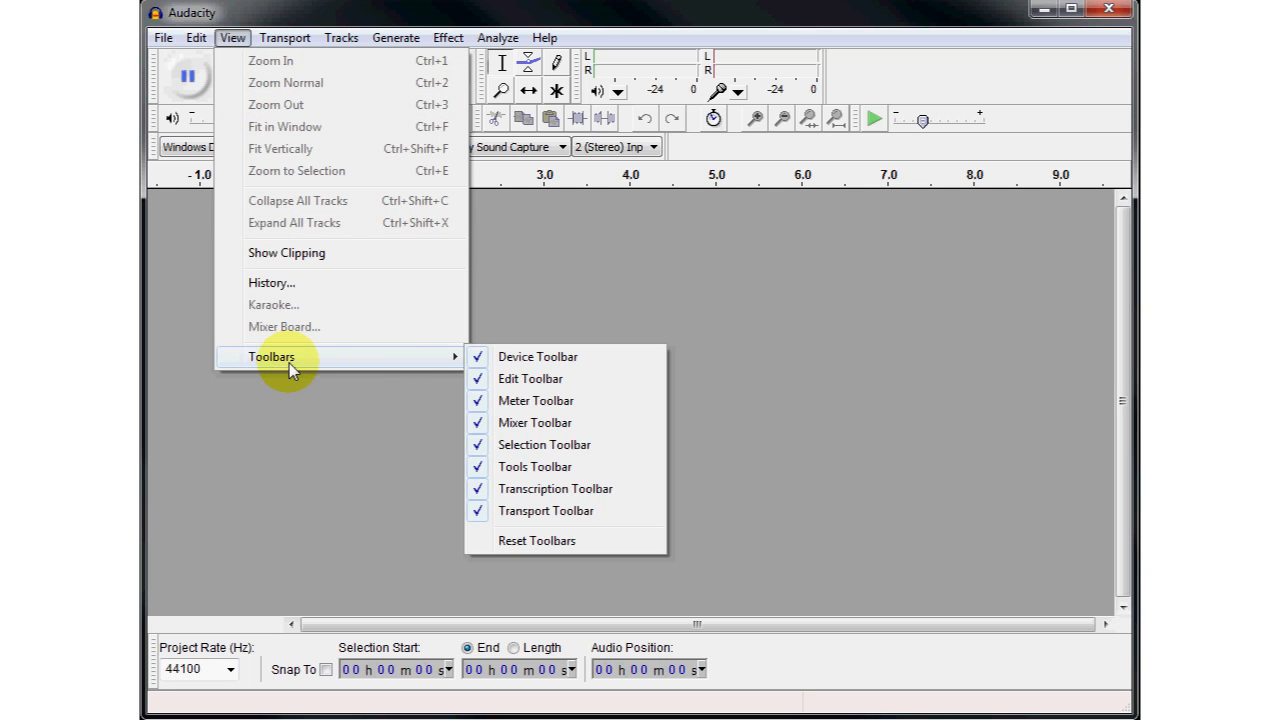
left_click(519, 544)
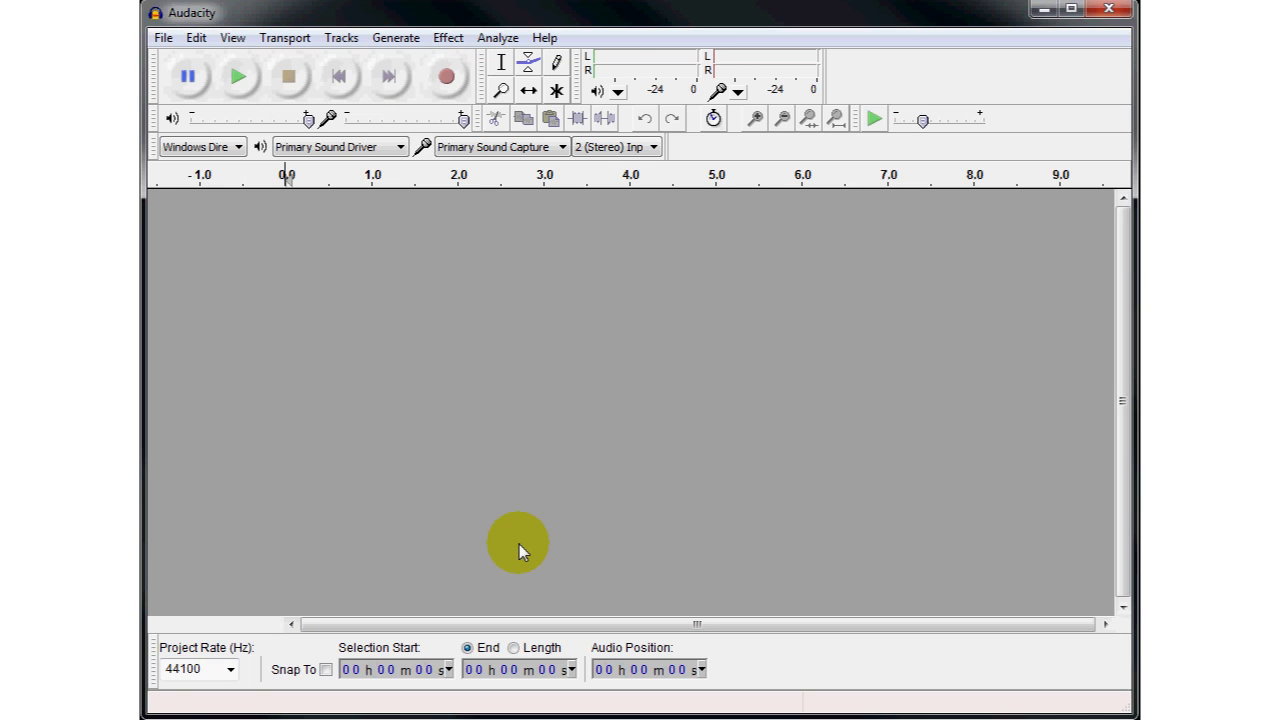
- Undock the transport, mixer, device, edit, tools, transcription, meter and selection toolbars and float them over the empty track area
left_click_drag(152, 76, 268, 210)
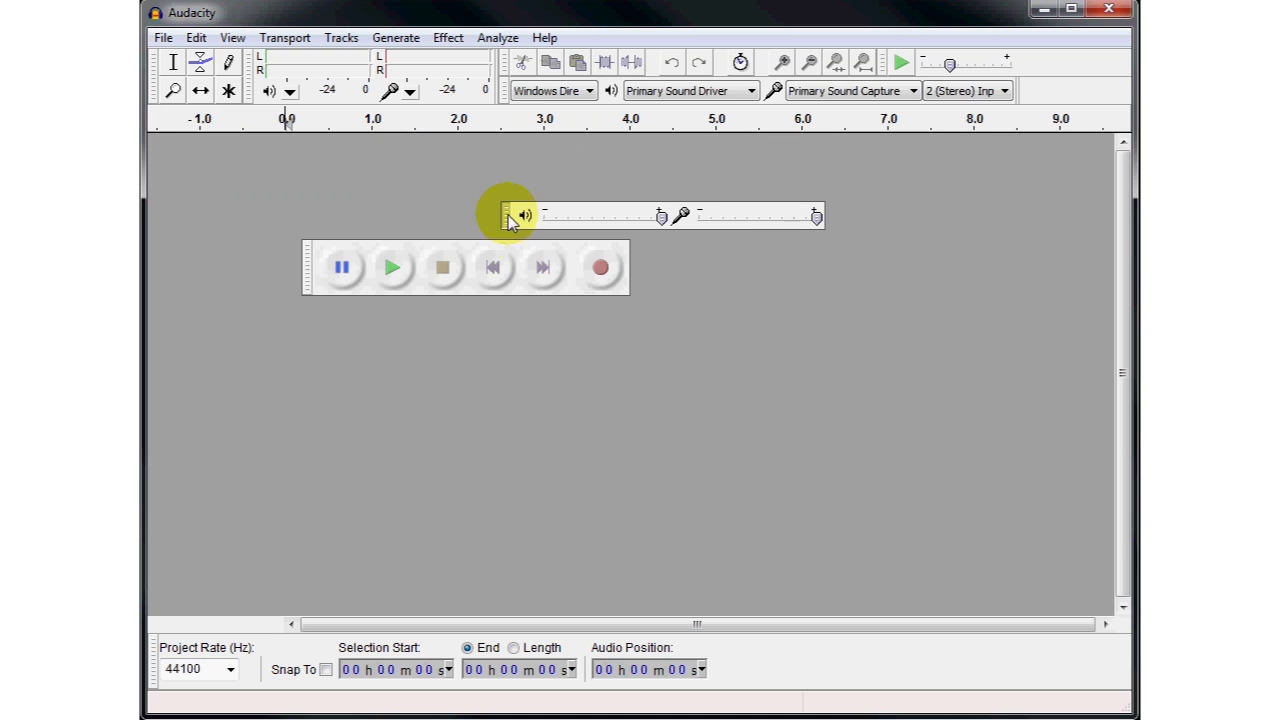
left_click_drag(505, 91, 498, 221)
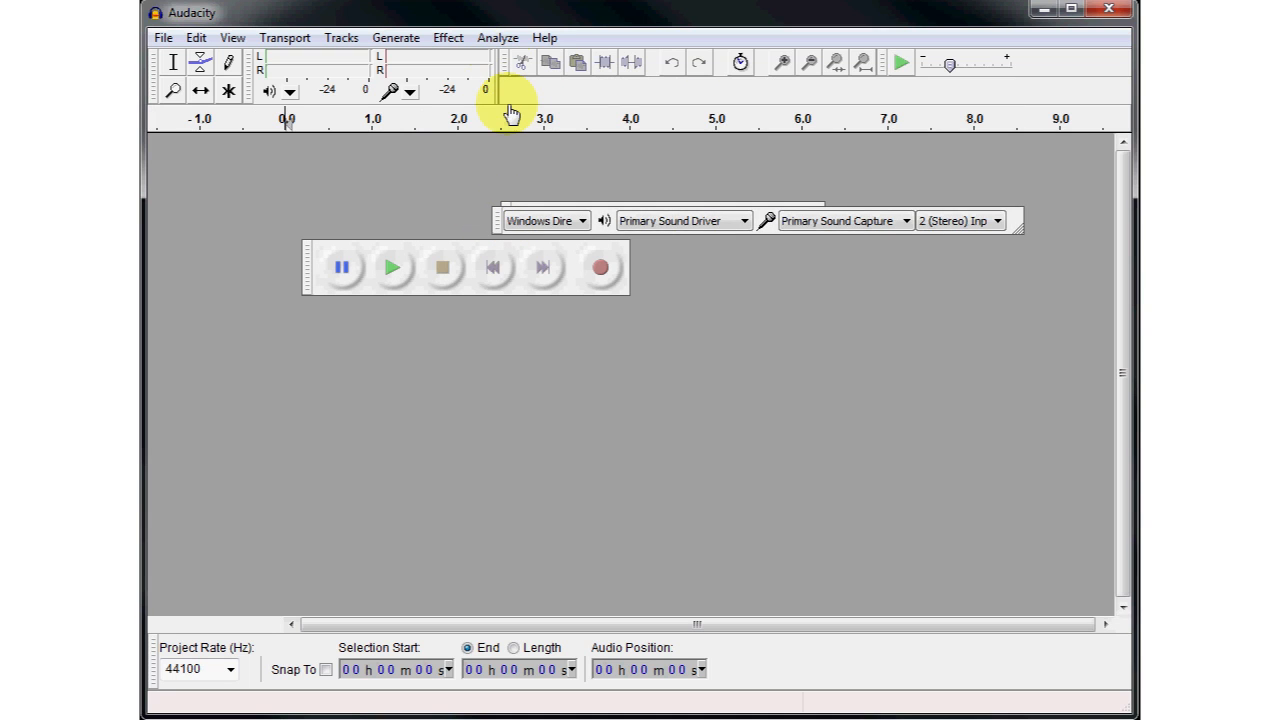
left_click_drag(505, 62, 490, 236)
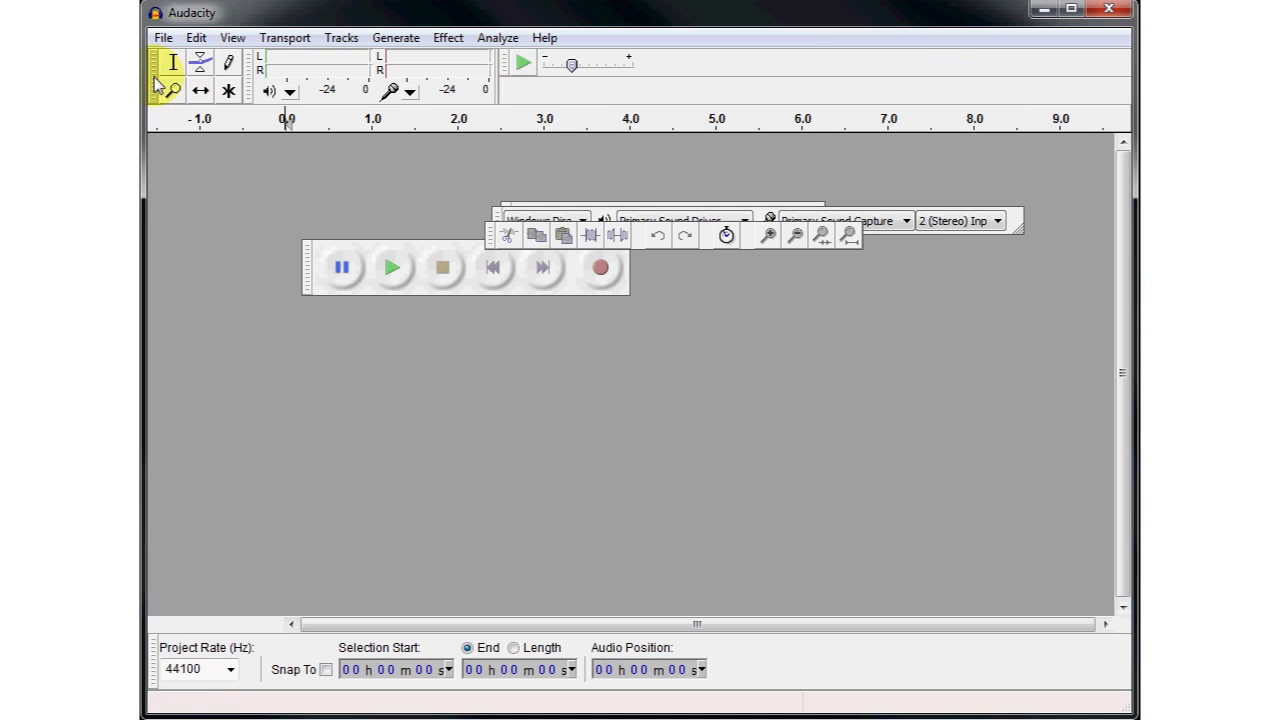
left_click_drag(155, 82, 337, 403)
left_click_drag(410, 60, 472, 318)
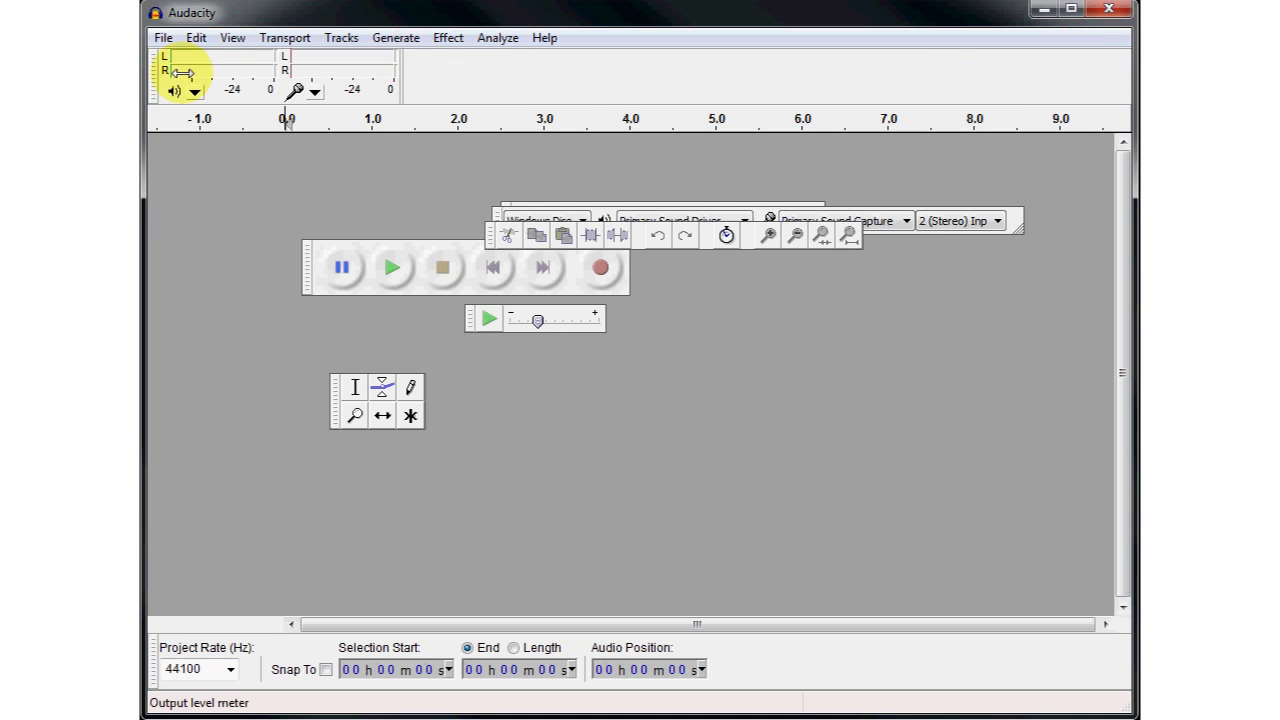
left_click_drag(153, 83, 323, 355)
left_click_drag(157, 672, 419, 258)
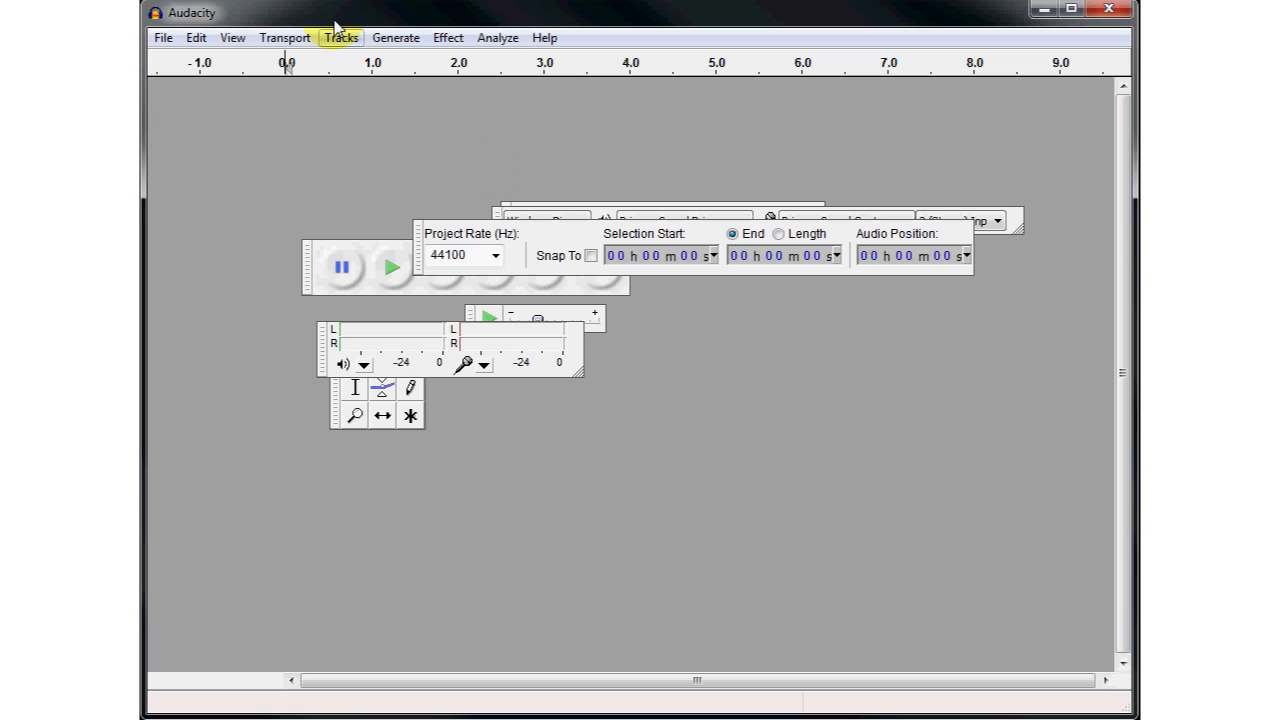
- Restore the floating toolbars to their default docked positions
left_click(232, 38)
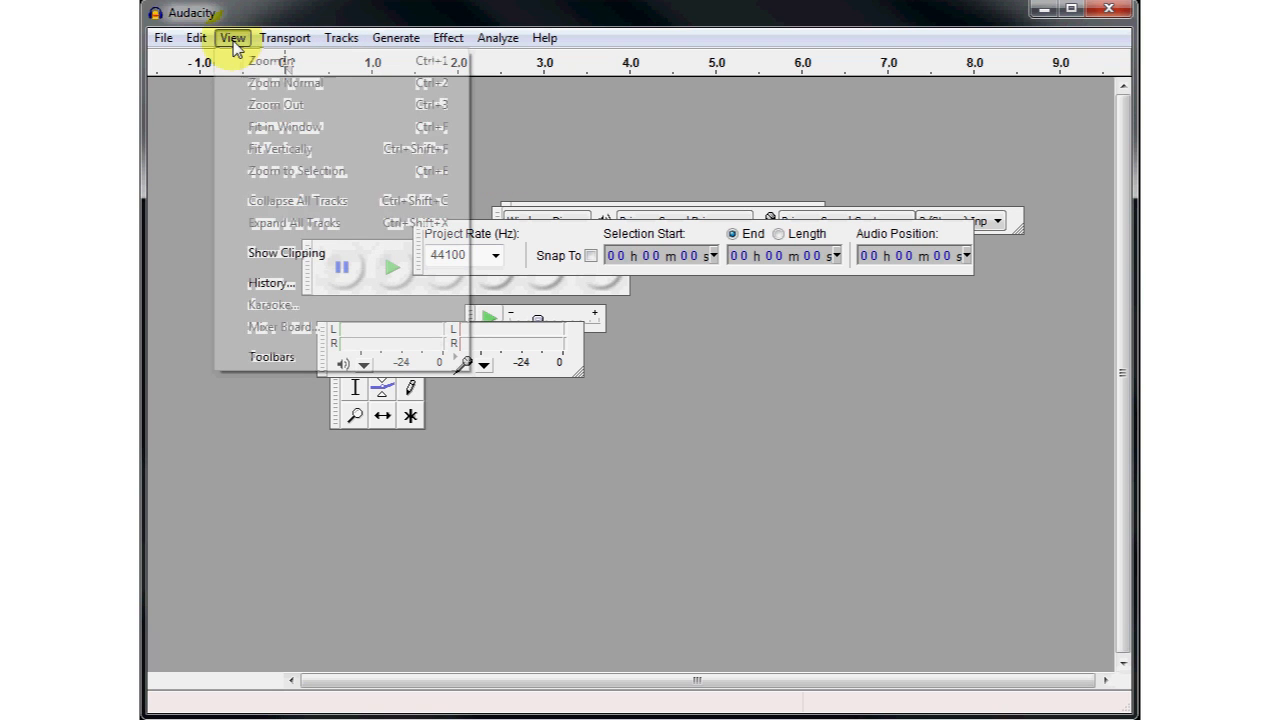
mouse_move(290, 357)
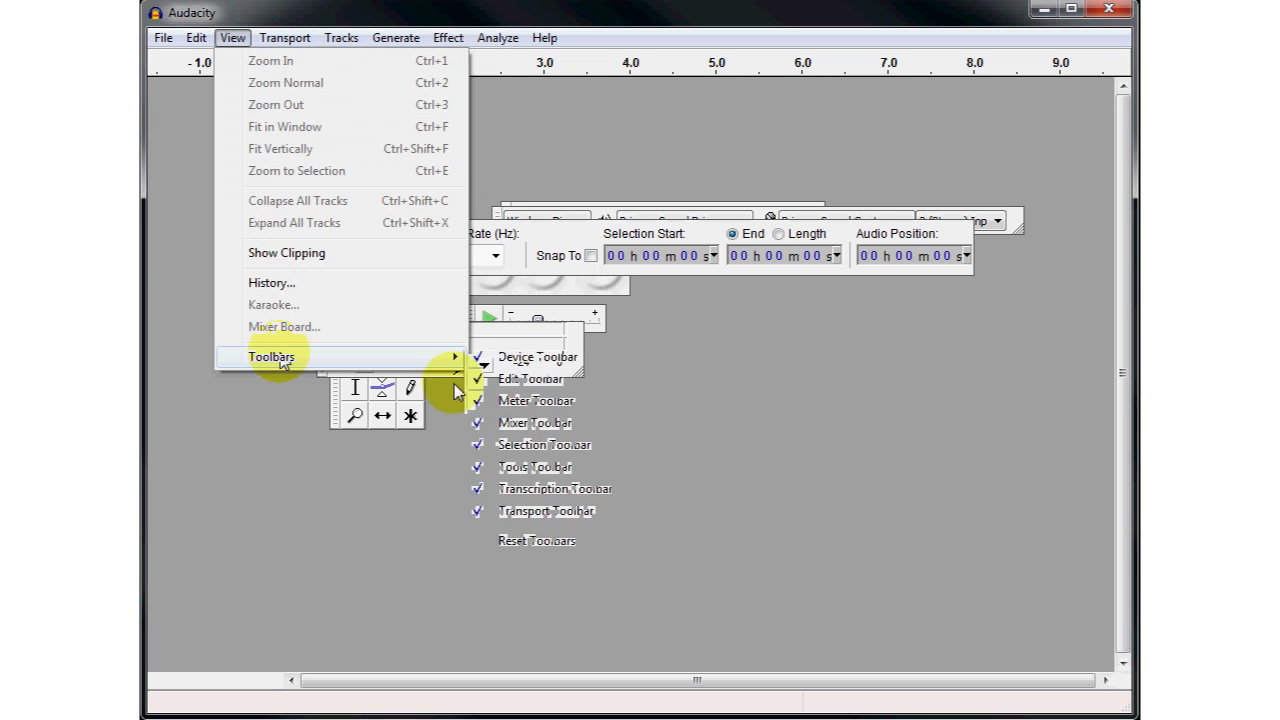
left_click(505, 541)
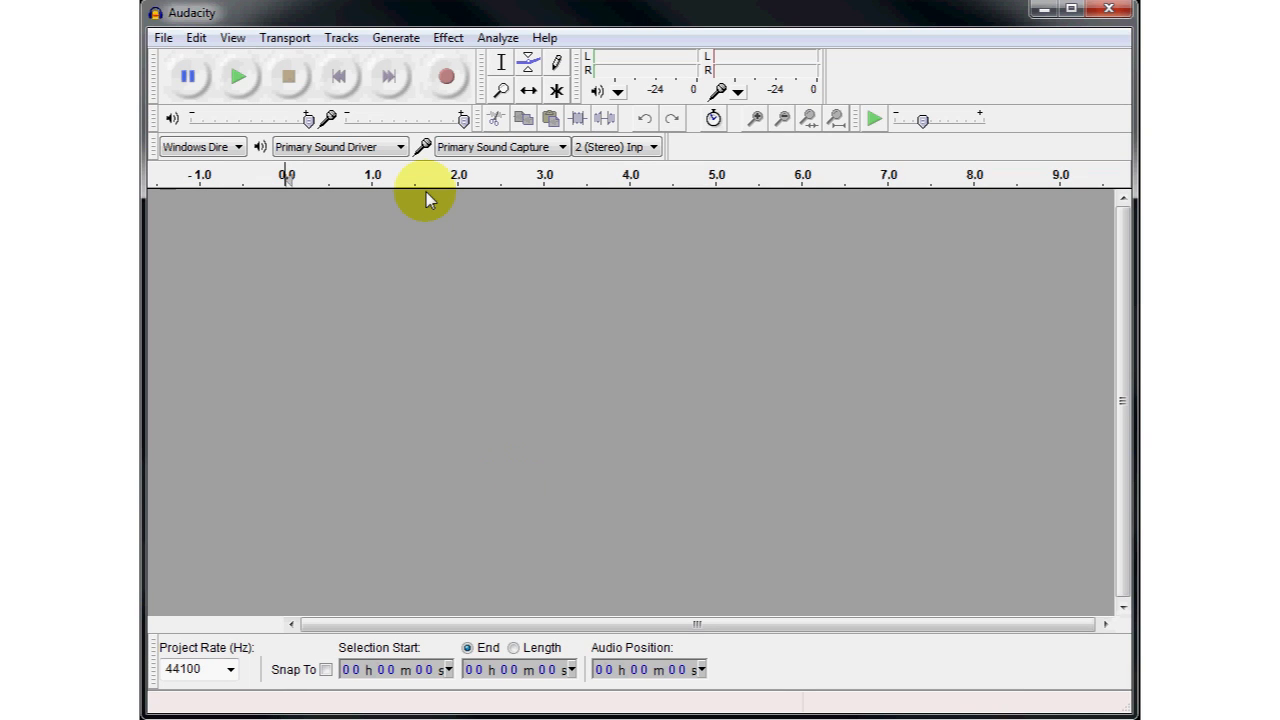
- Review the available transport, track, generator, effect and analysis commands
left_click(281, 44)
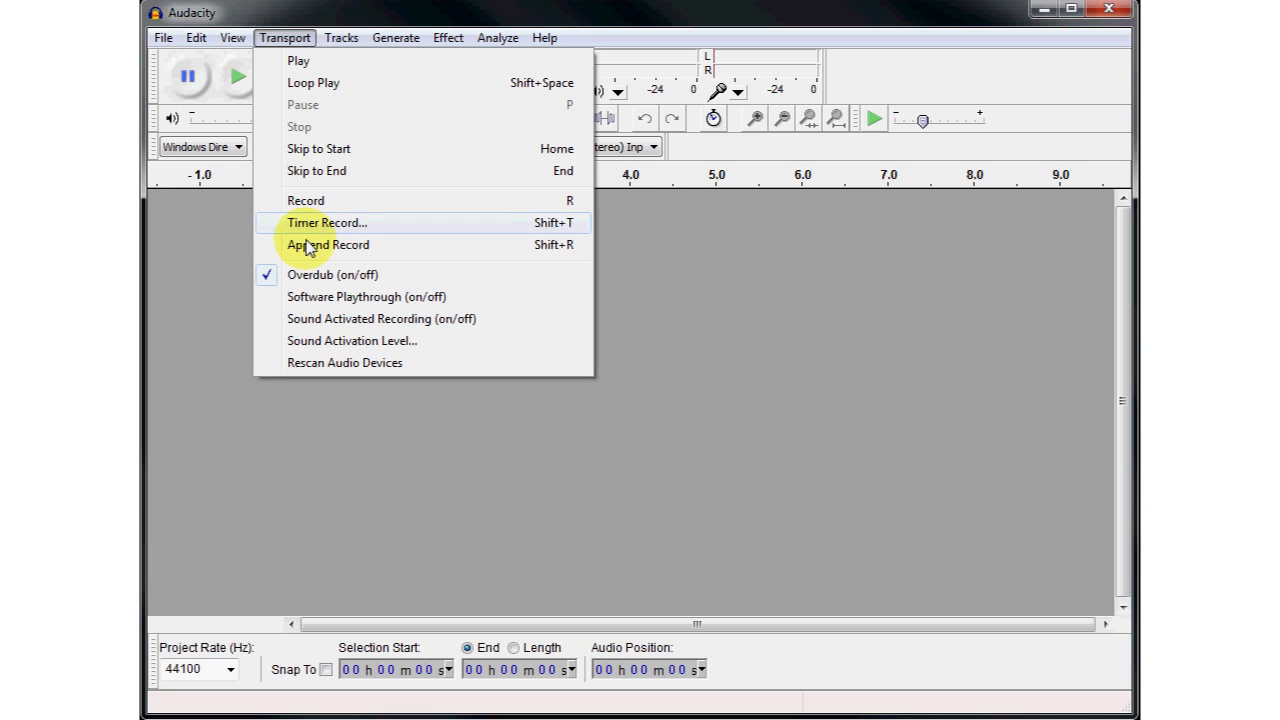
mouse_move(323, 44)
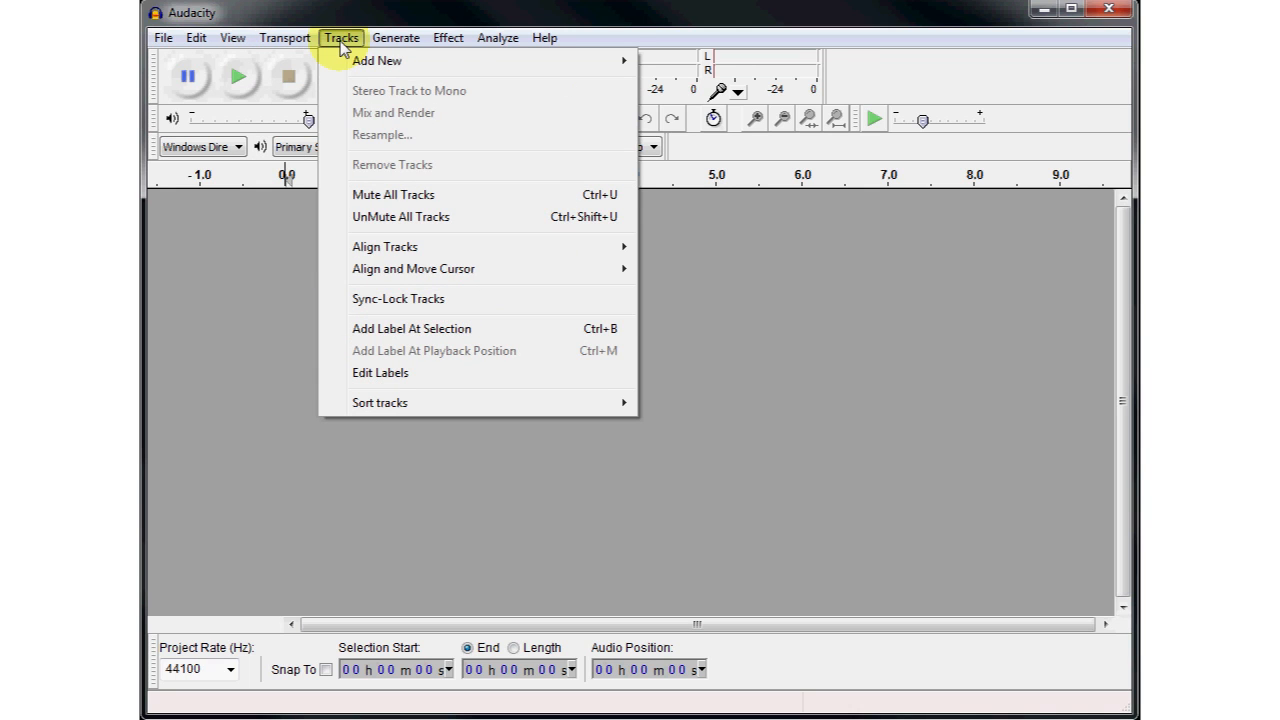
mouse_move(362, 70)
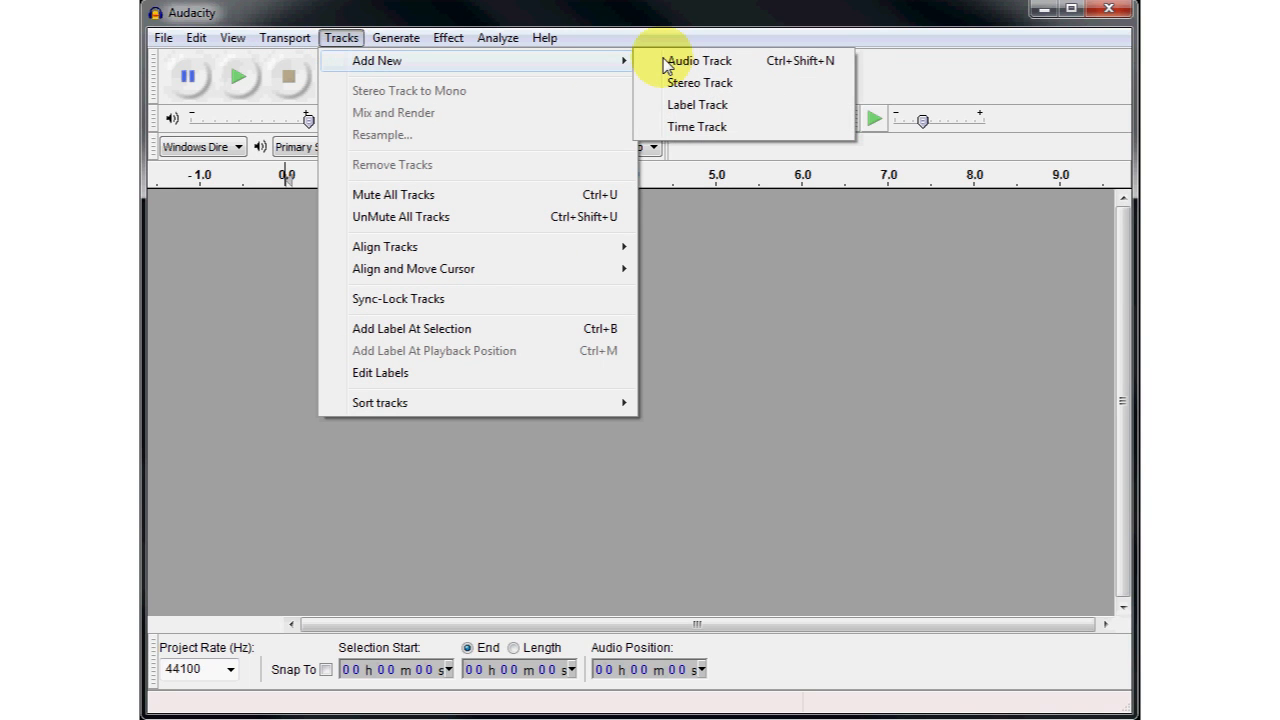
left_click(396, 39)
left_click(409, 64)
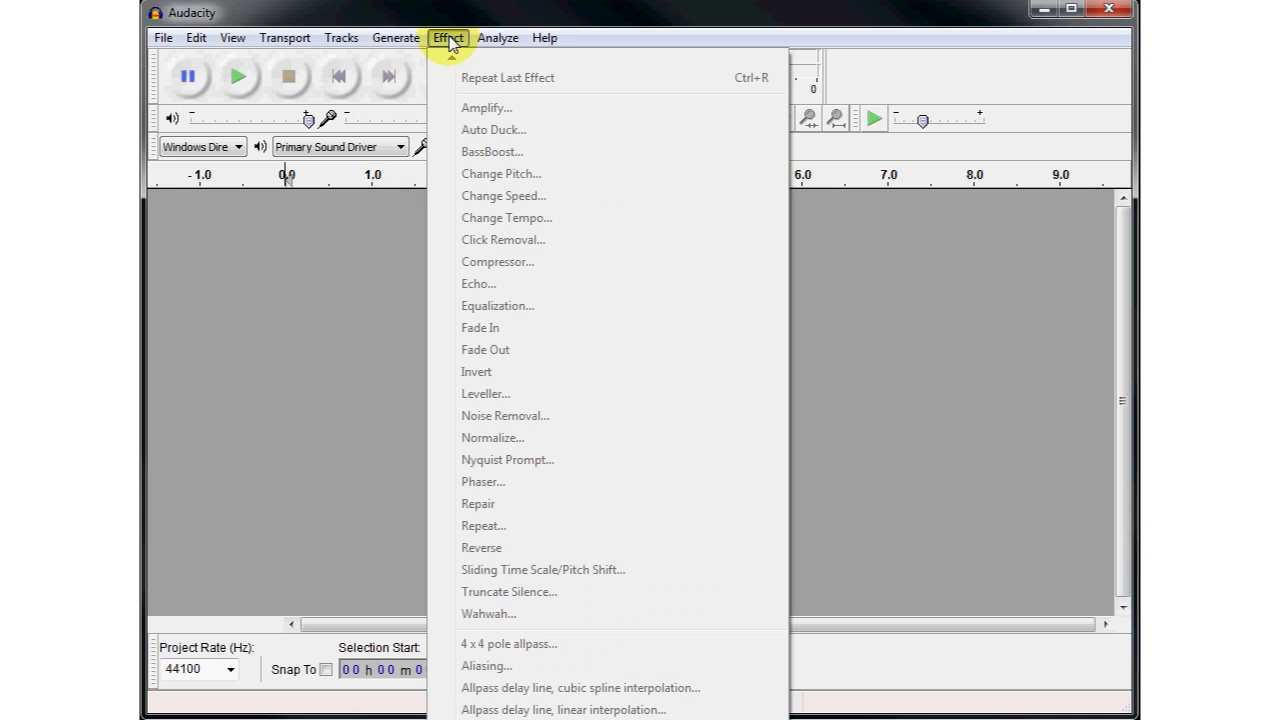
mouse_move(485, 45)
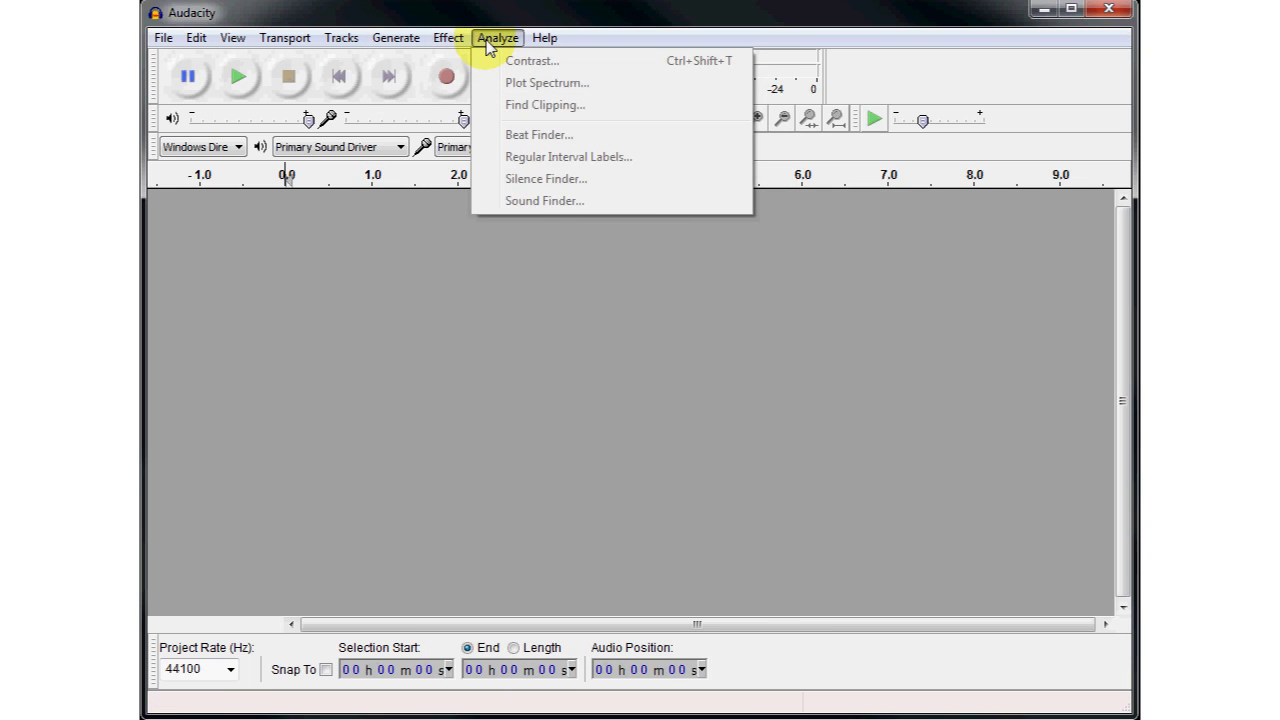
mouse_move(533, 50)
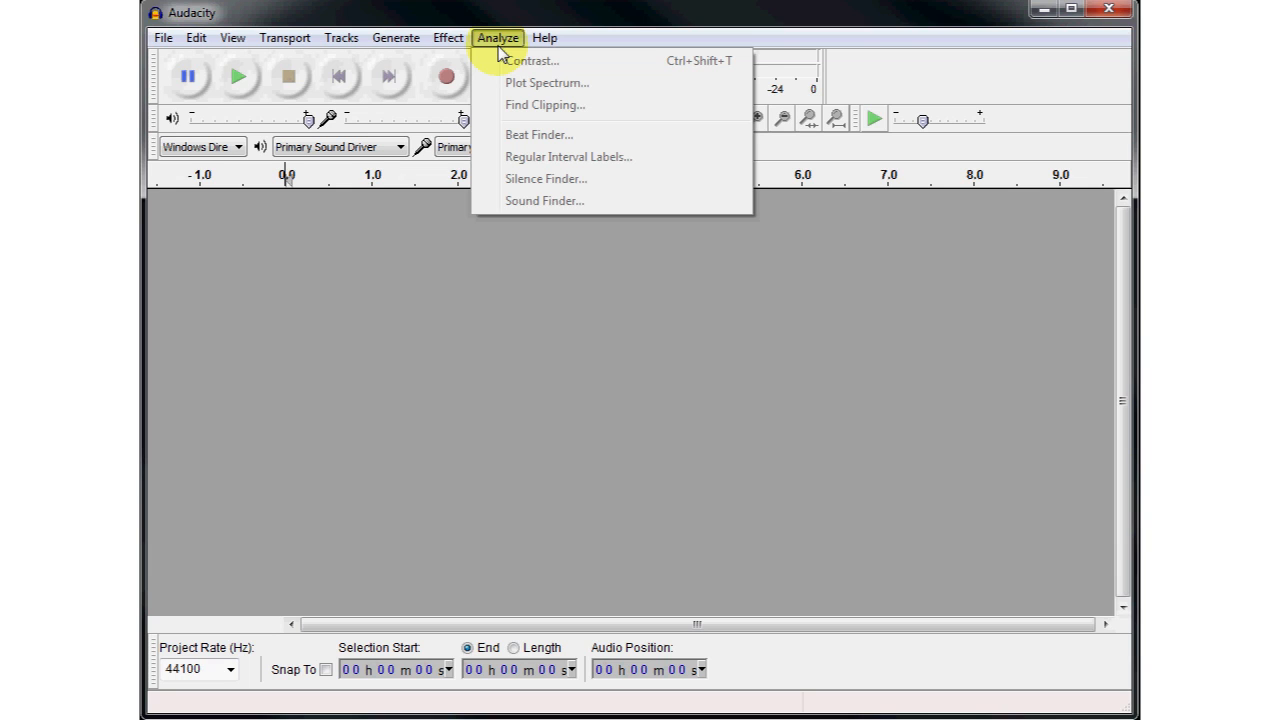
left_click(590, 44)
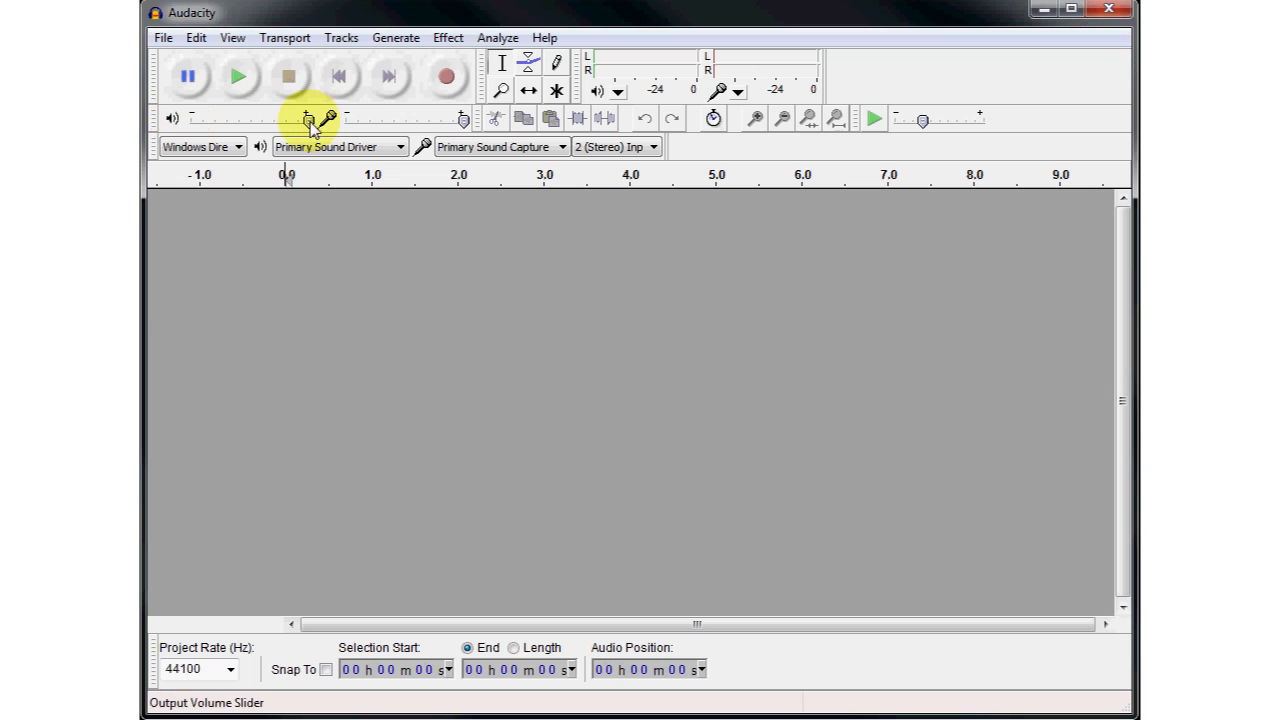
- Check the output and input volume levels
mouse_move(309, 120)
left_mouse_down()
mouse_move(250, 120)
mouse_move(311, 123)
left_mouse_up()
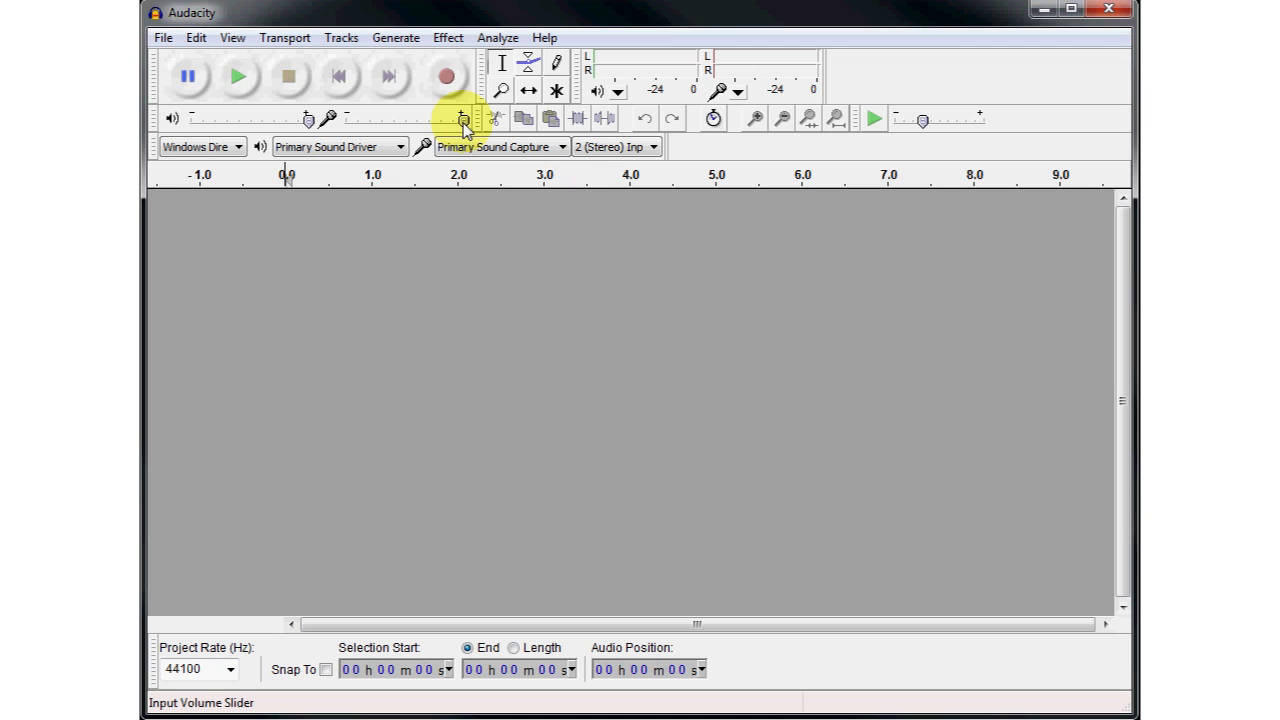
left_click(464, 124)
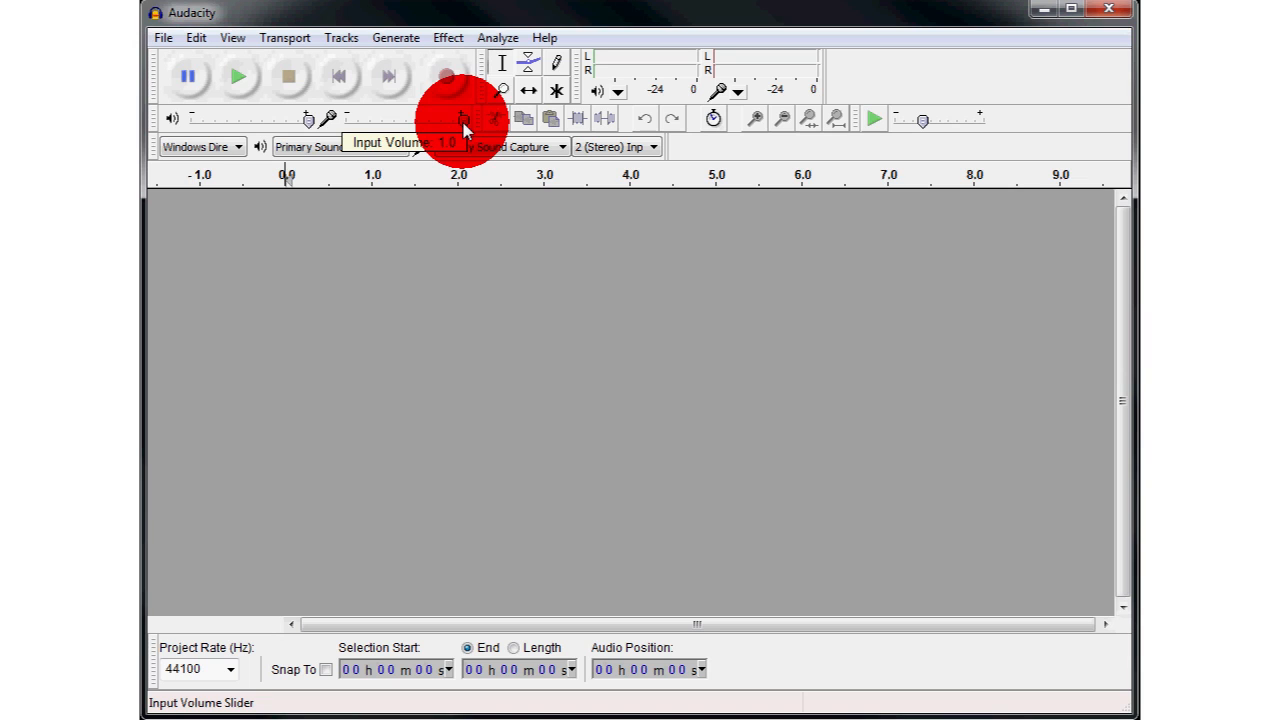
mouse_move(464, 126)
left_mouse_down()
mouse_move(330, 122)
mouse_move(484, 124)
left_mouse_up()
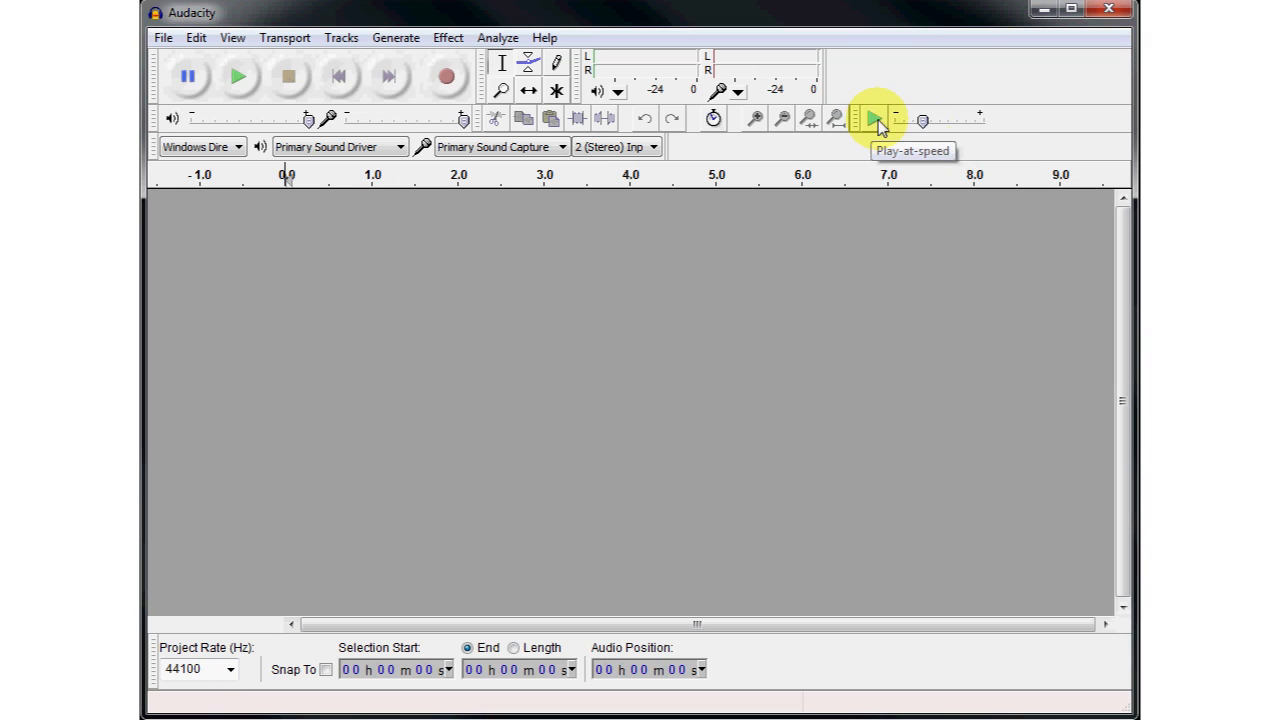
- Lower the playback speed to its minimum and set it back to exactly 1
mouse_move(923, 120)
left_mouse_down()
mouse_move(1008, 126)
mouse_move(876, 125)
mouse_move(888, 128)
left_mouse_up()
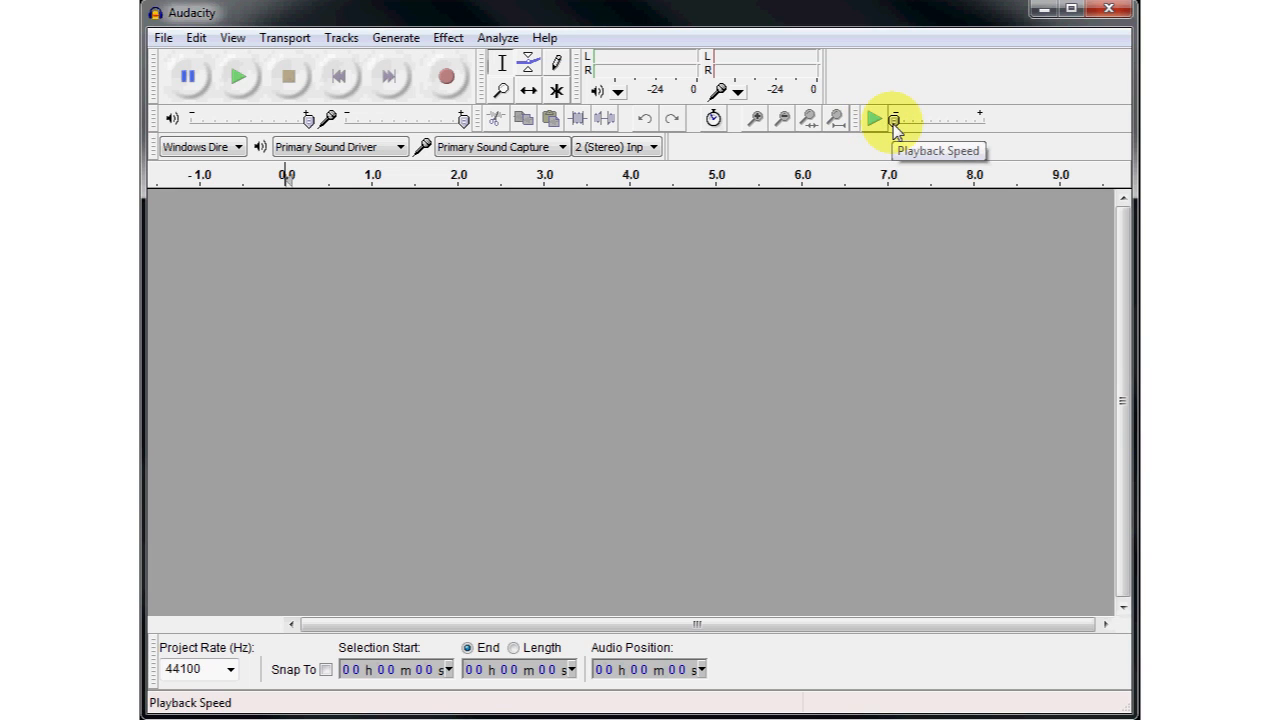
double_click(896, 125)
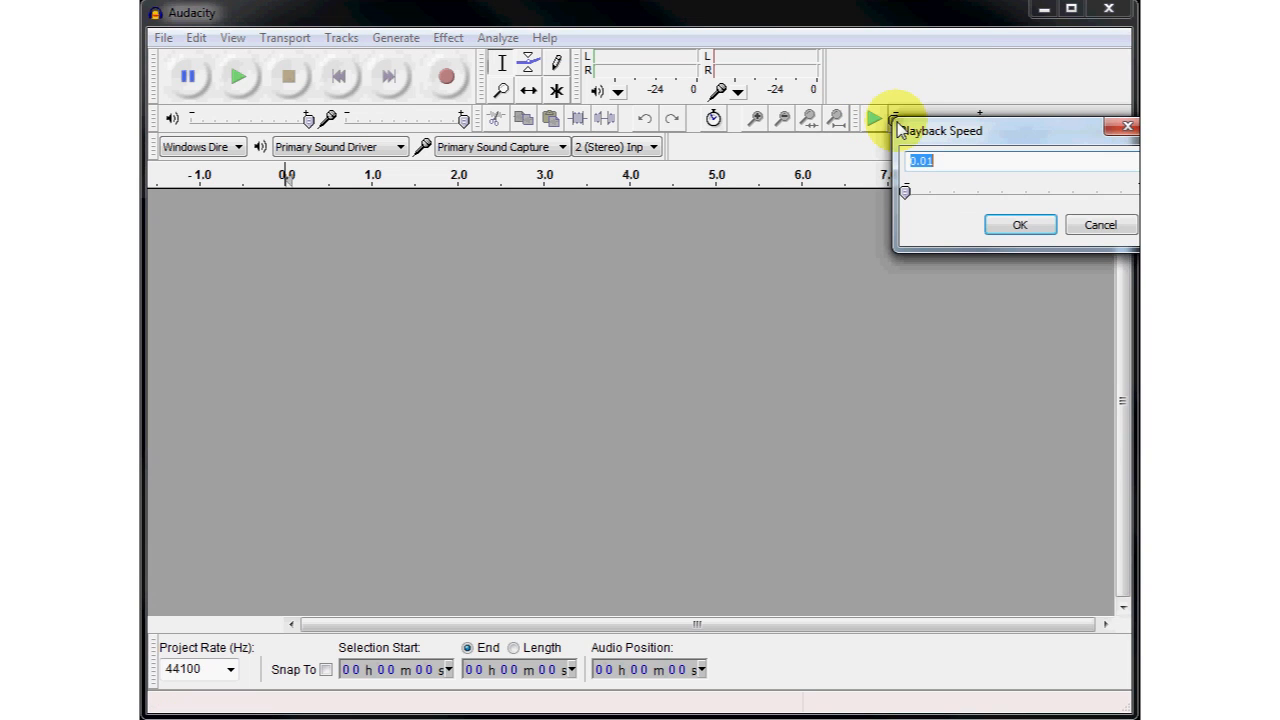
type("1")
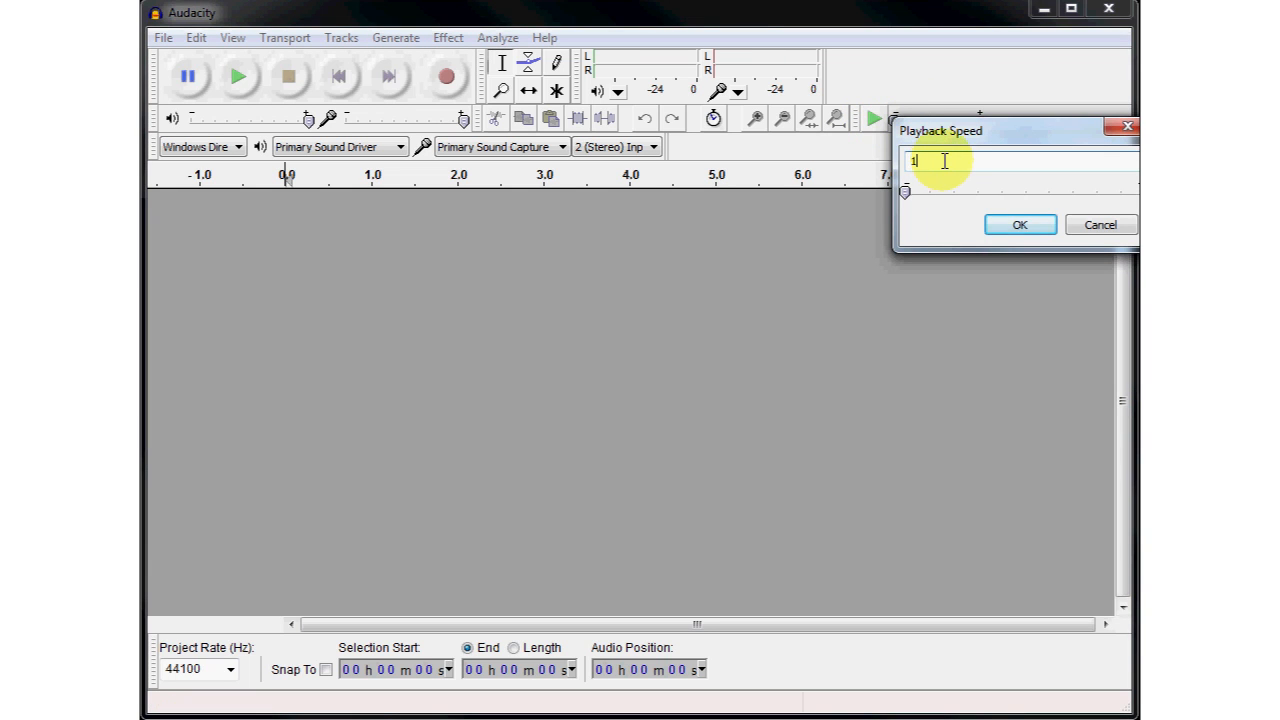
left_click(1012, 226)
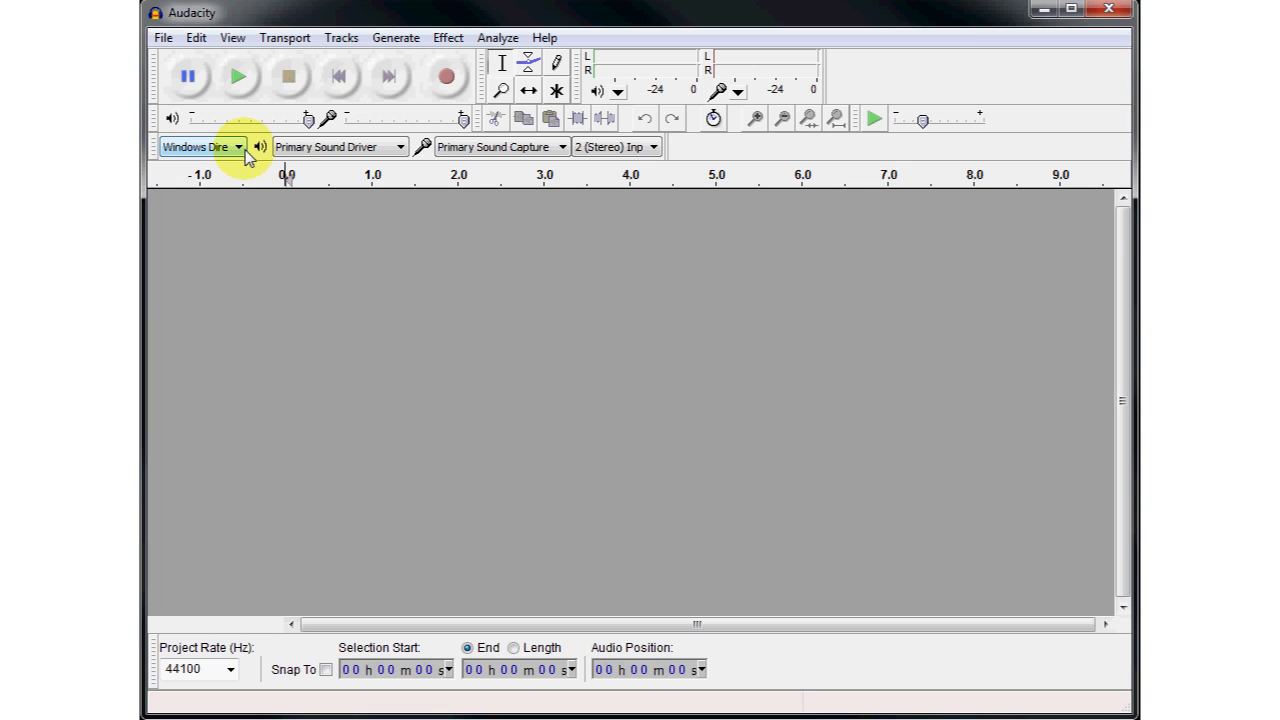
- Examine the available options for audio host, output device, input device and number of input channels
left_click(240, 148)
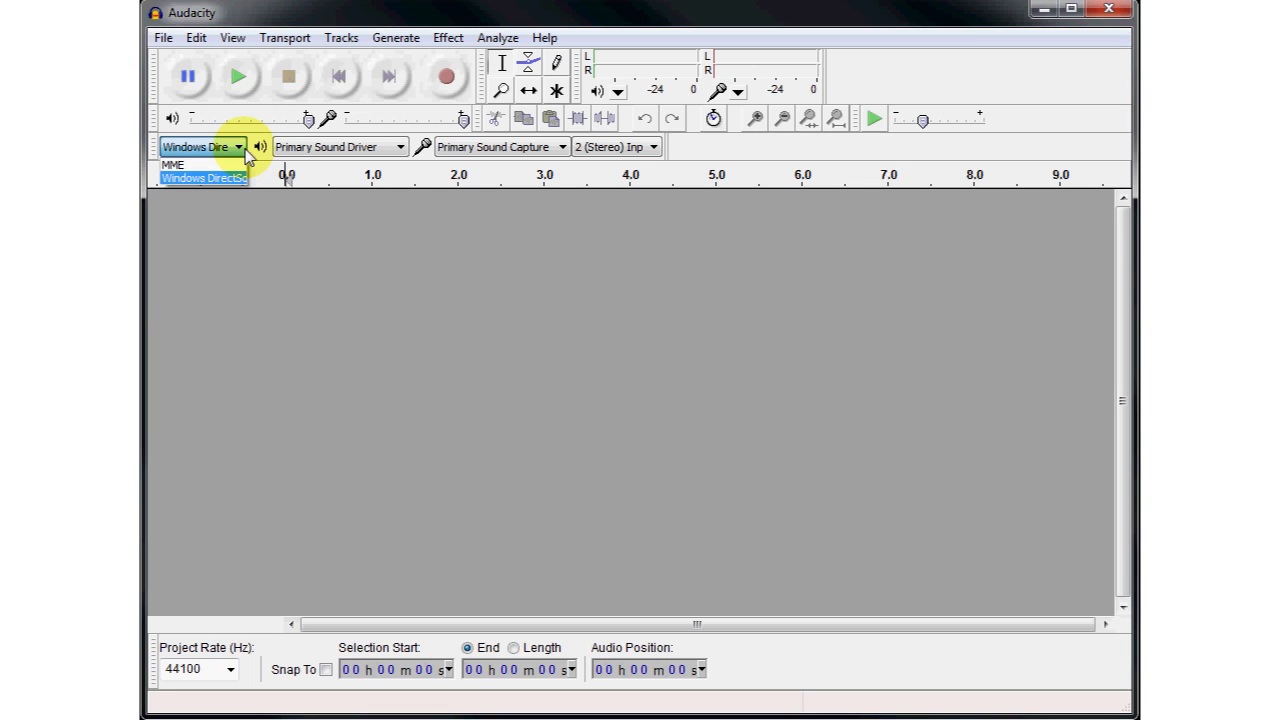
left_click(402, 148)
left_click(407, 151)
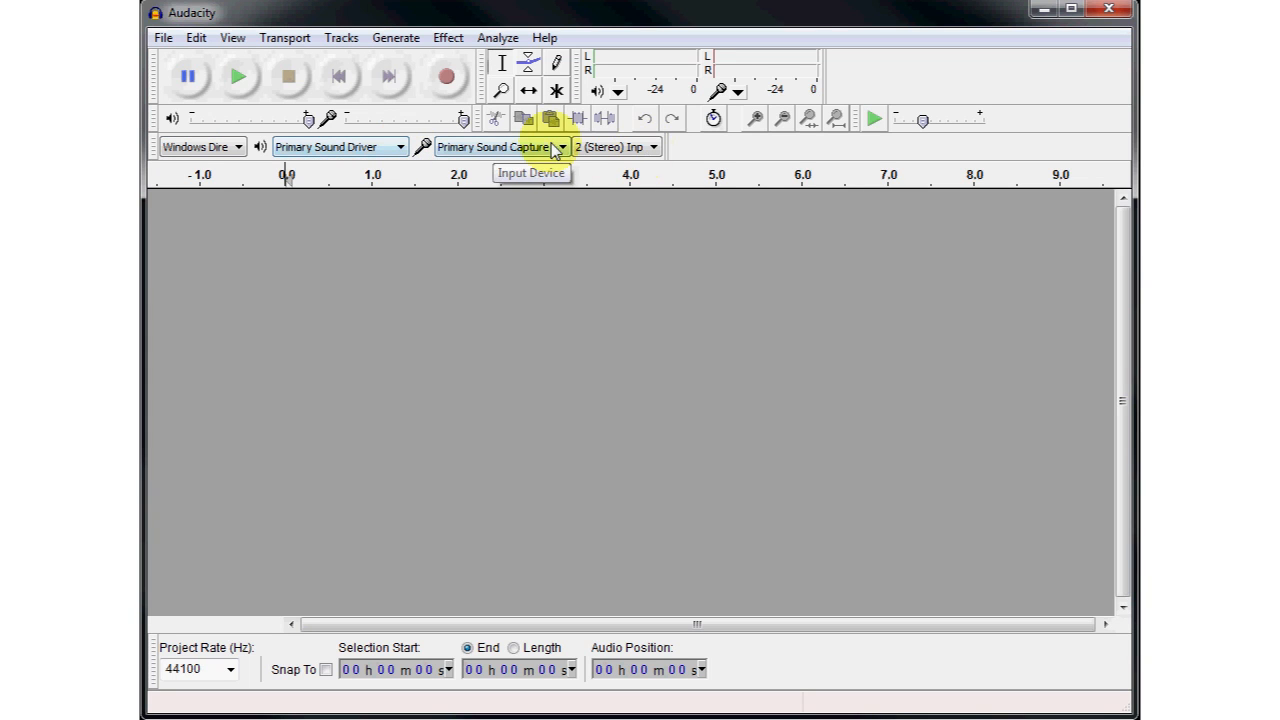
left_click(558, 148)
left_click(652, 150)
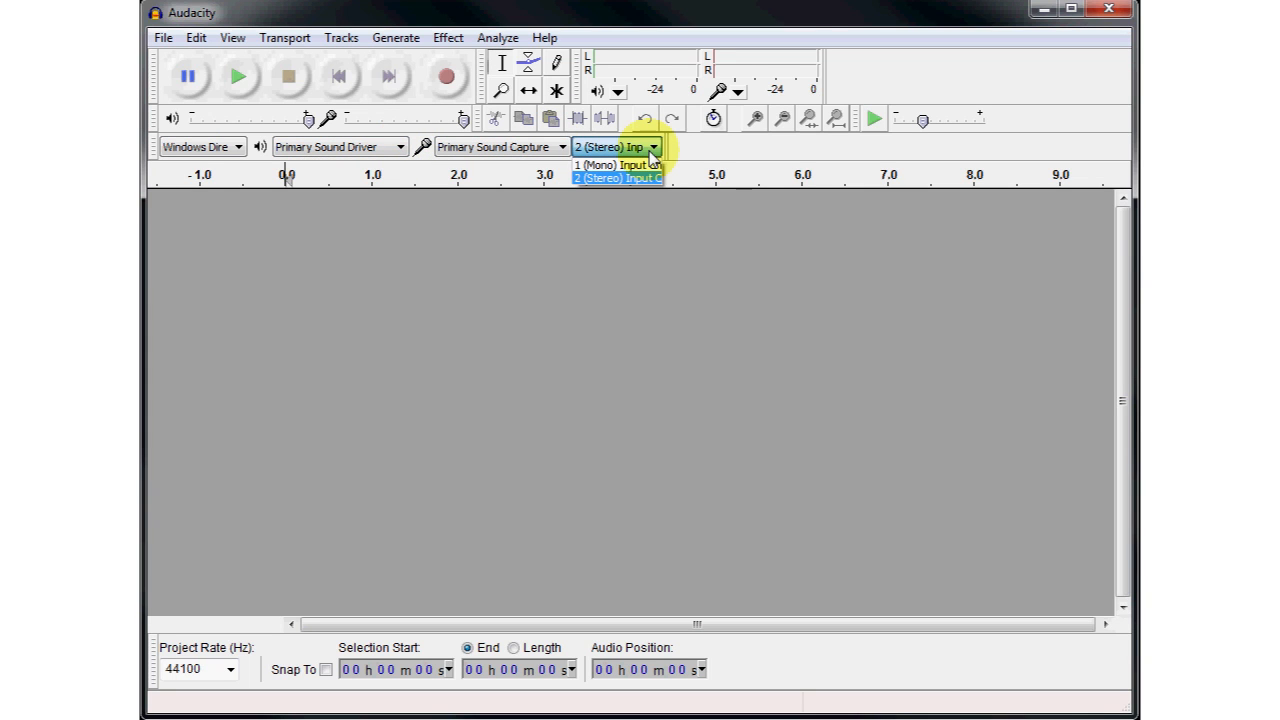
left_click(651, 153)
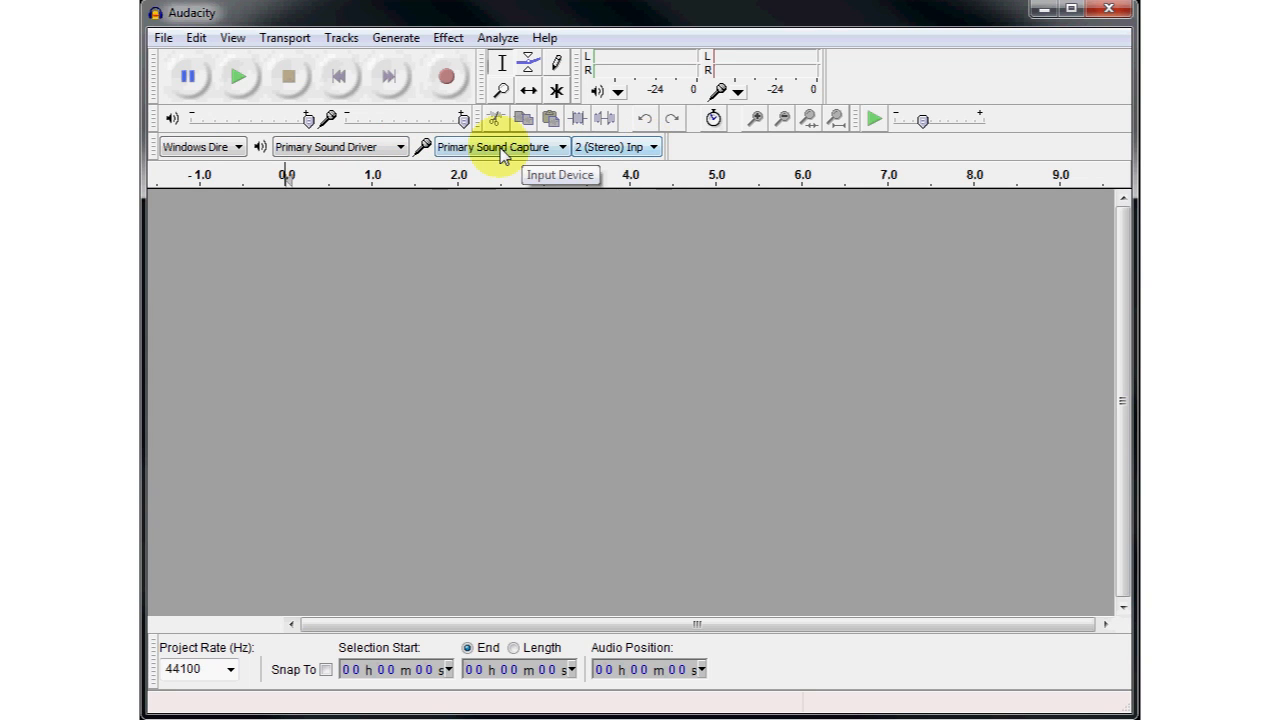
left_click(371, 149)
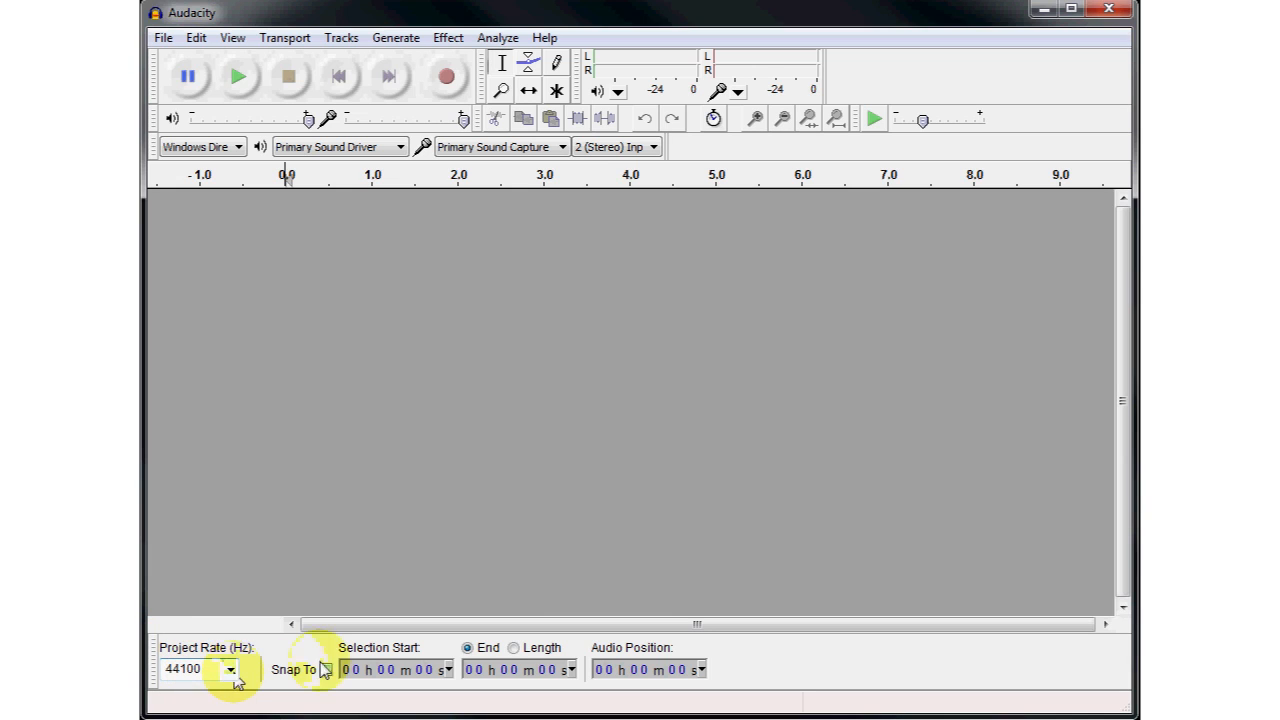
left_click(476, 669)
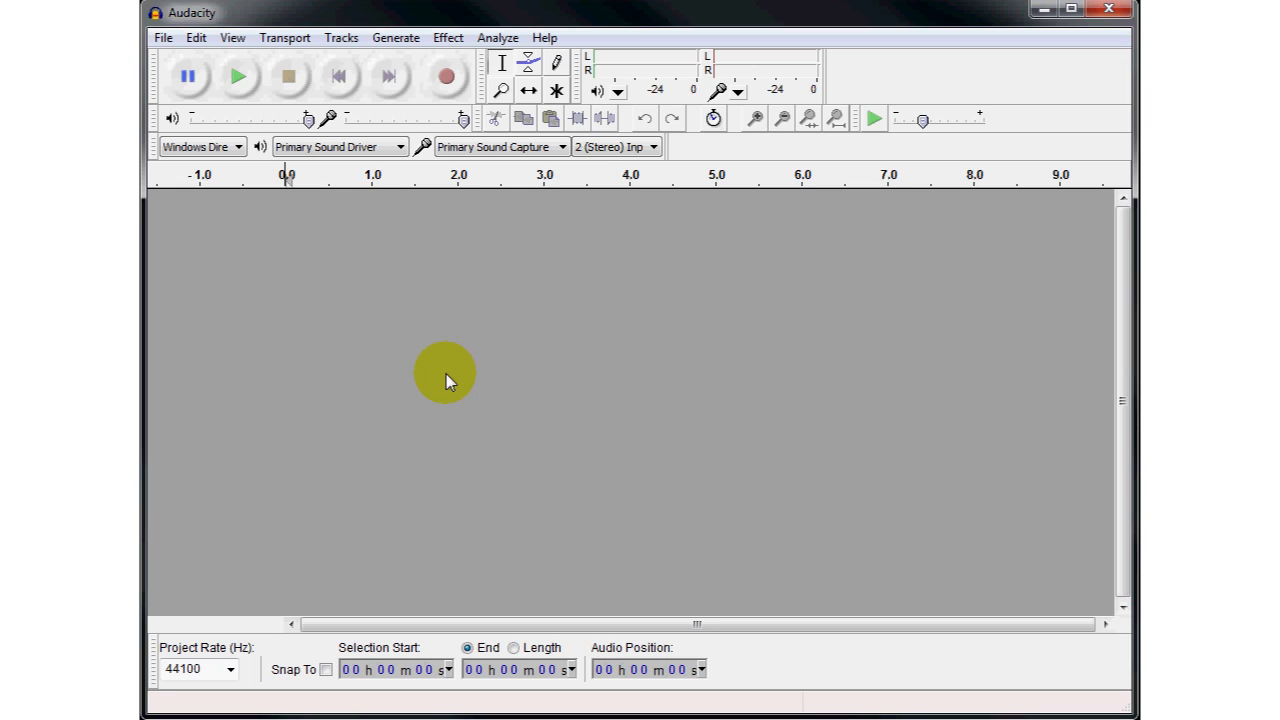
- Record about 7 seconds of audio into a new stereo track and stop the recording
left_click(447, 80)
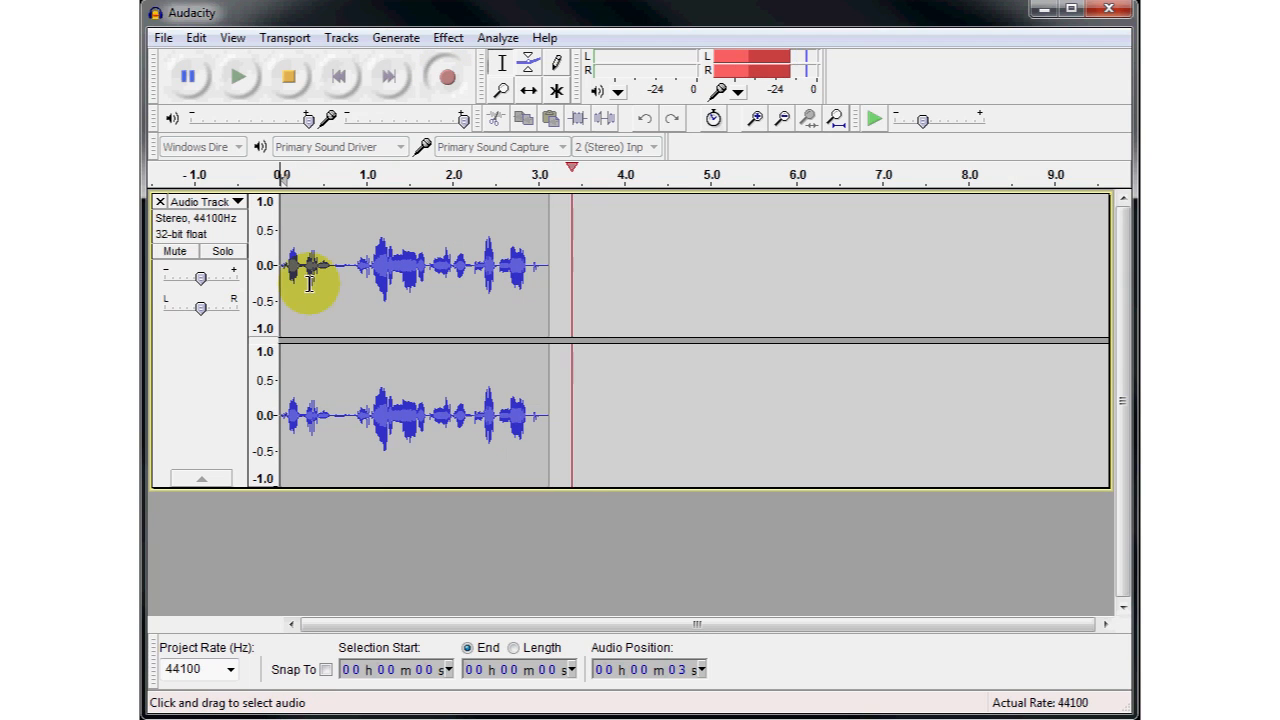
left_click(288, 78)
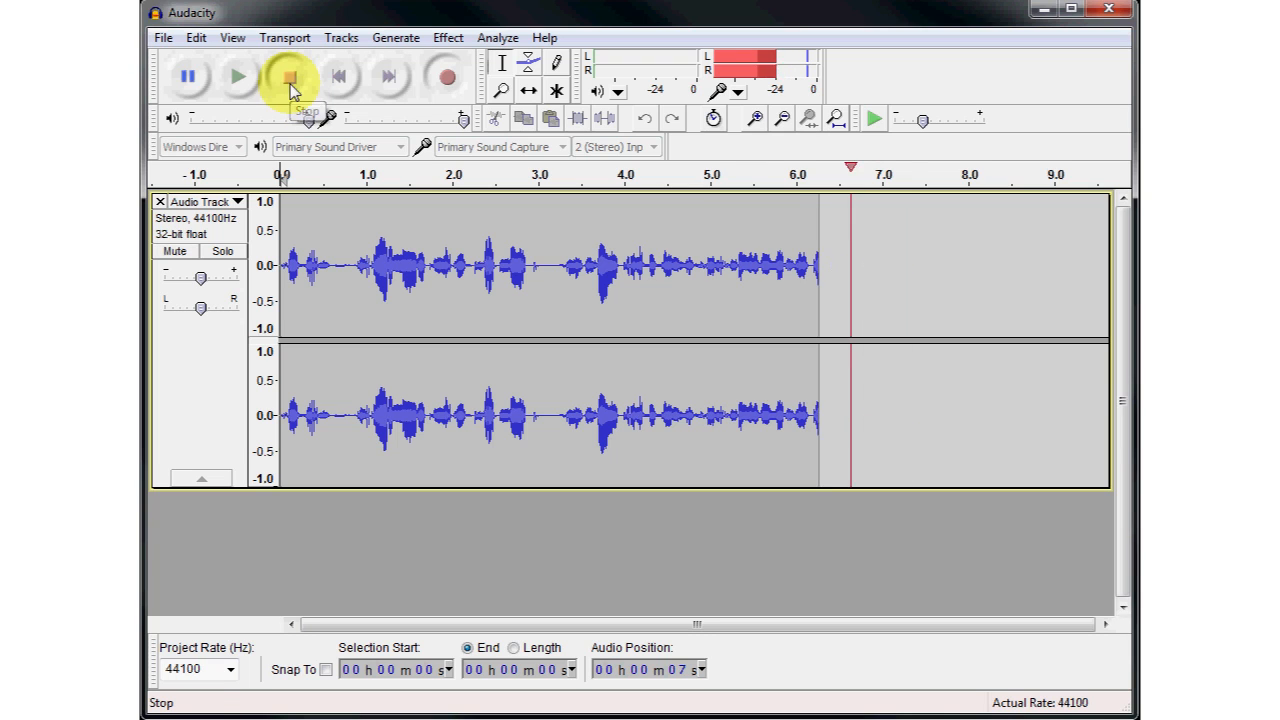
- Stop the test recording and remove its audio track from the project
left_click(290, 84)
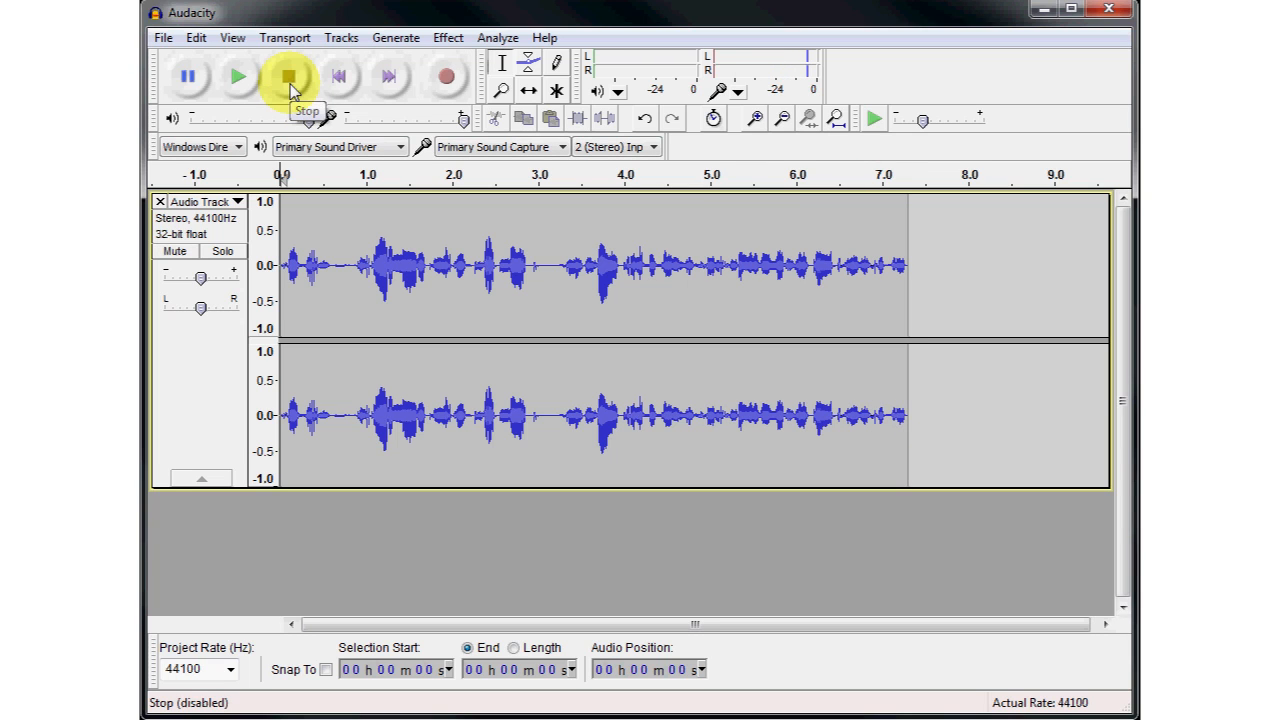
left_click(160, 202)
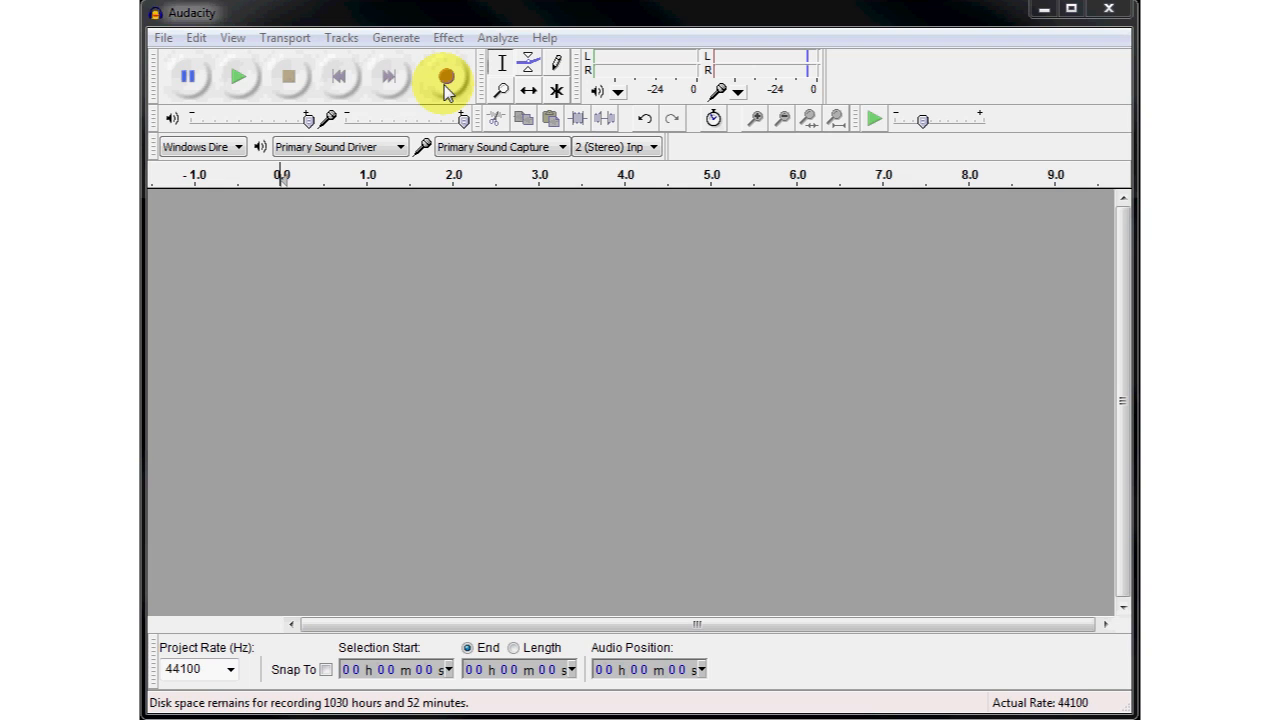
- Record about 26 seconds of speech into a new stereo track and fit the whole project in the window
left_click(447, 90)
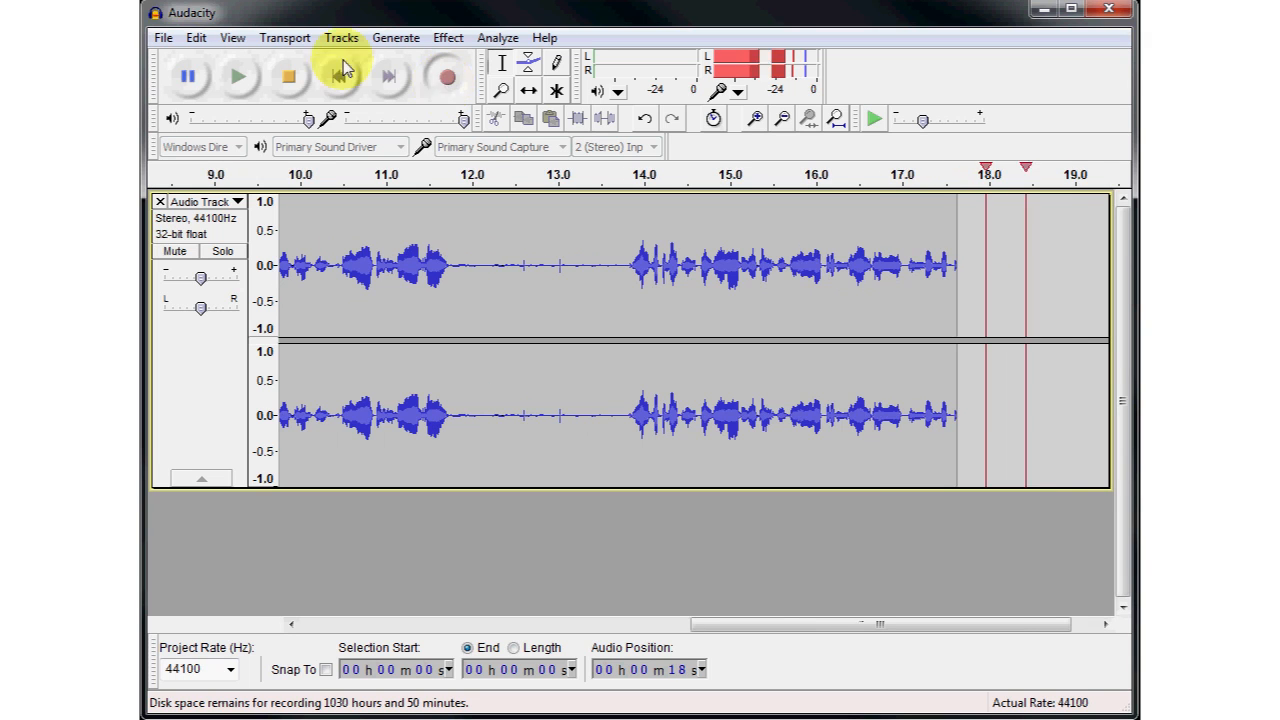
left_click(290, 78)
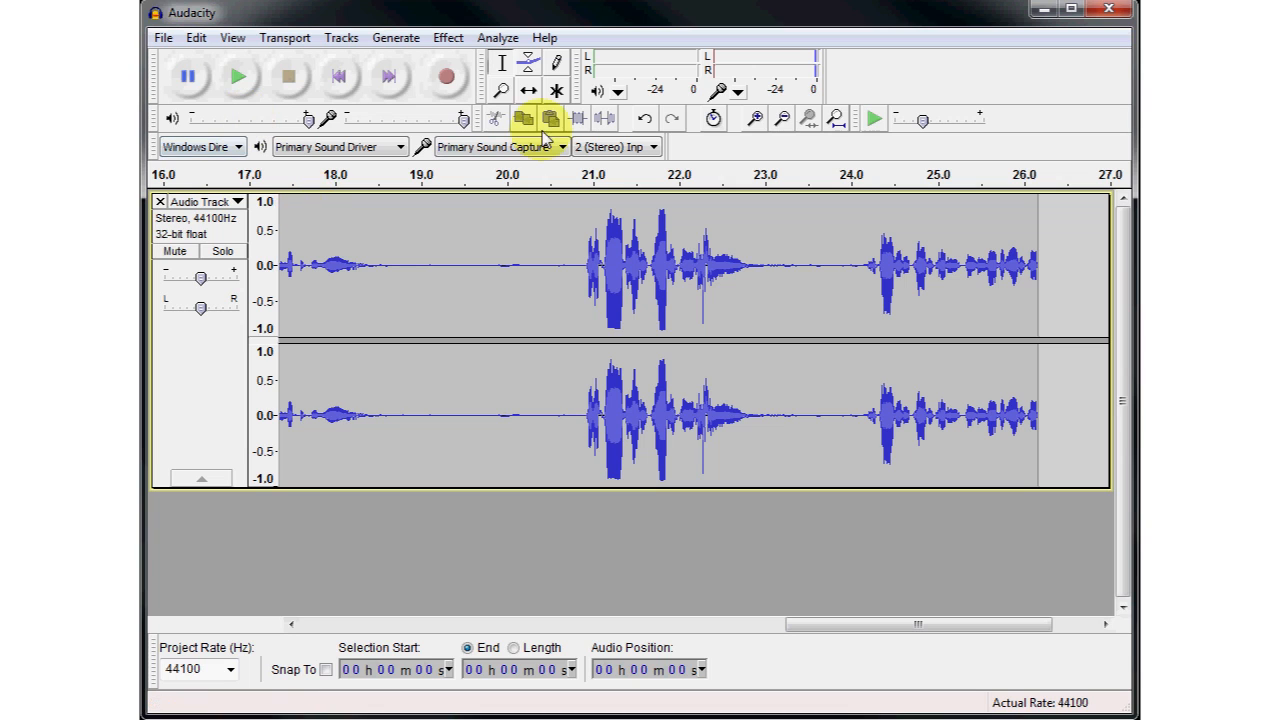
left_click(836, 119)
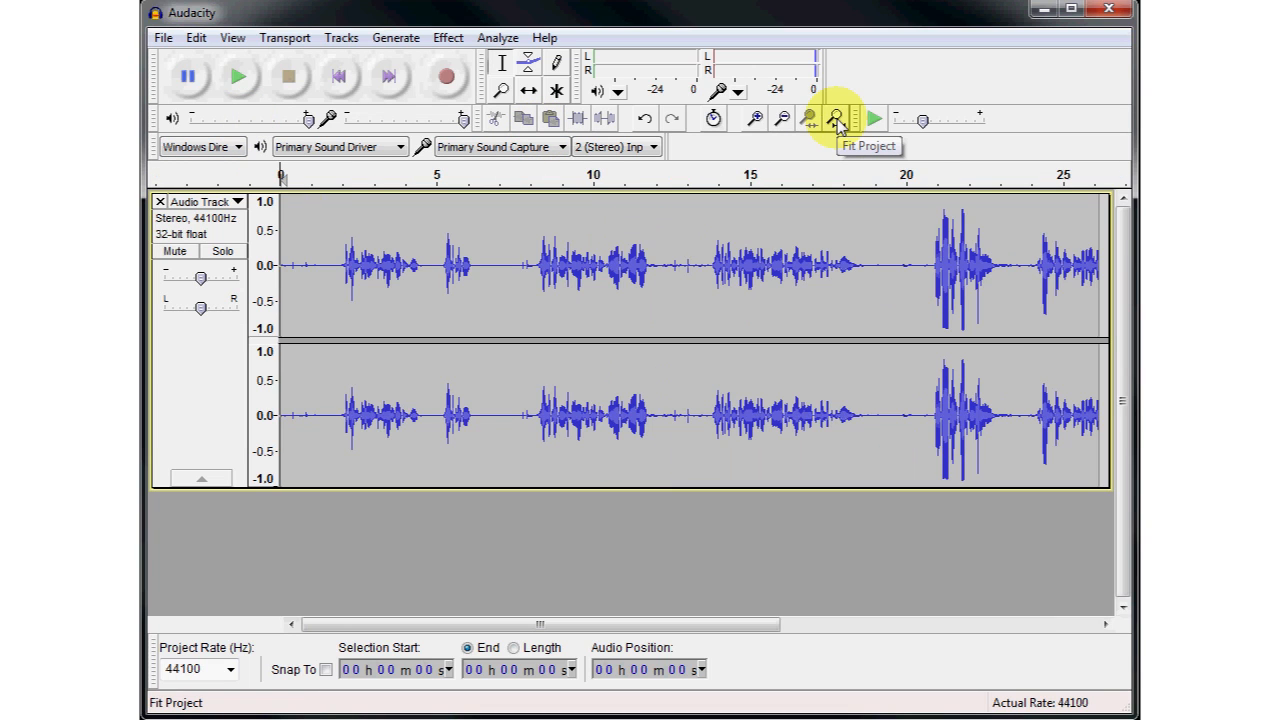
- Delete the quiet first 2 seconds of the recording and play the track's opening to check the cut
left_click(335, 263)
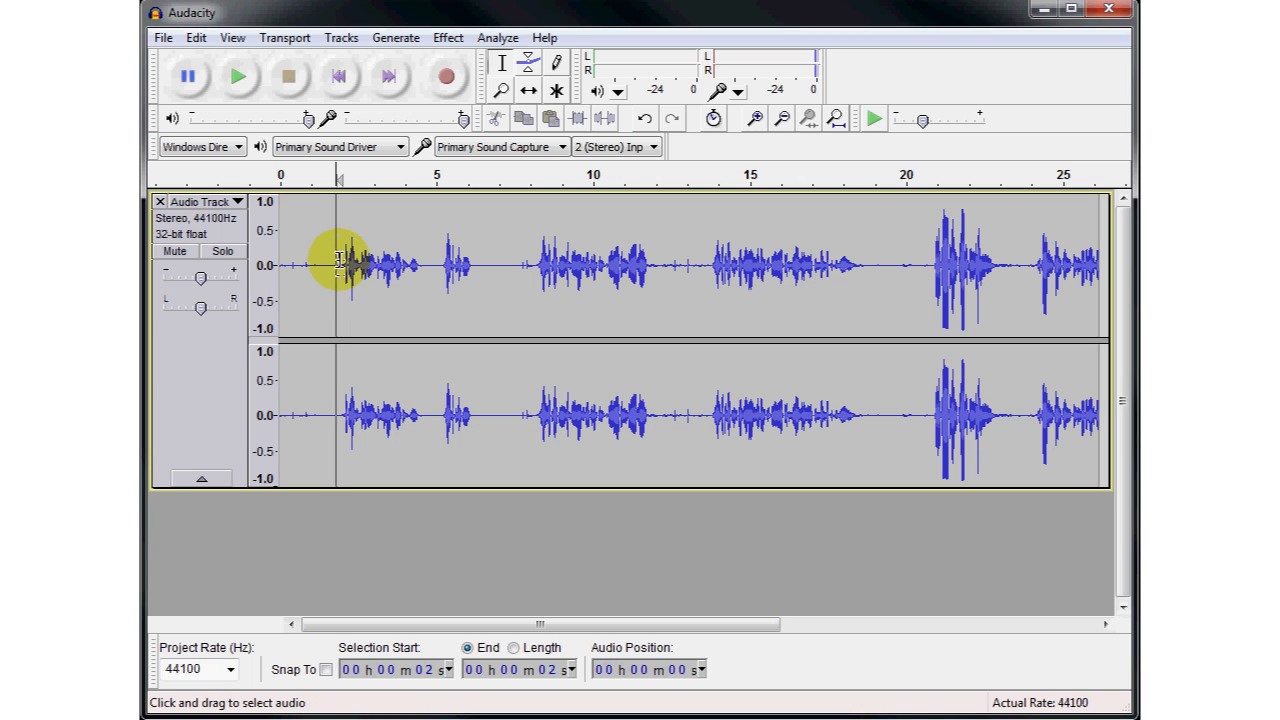
left_click_drag(339, 264, 333, 267)
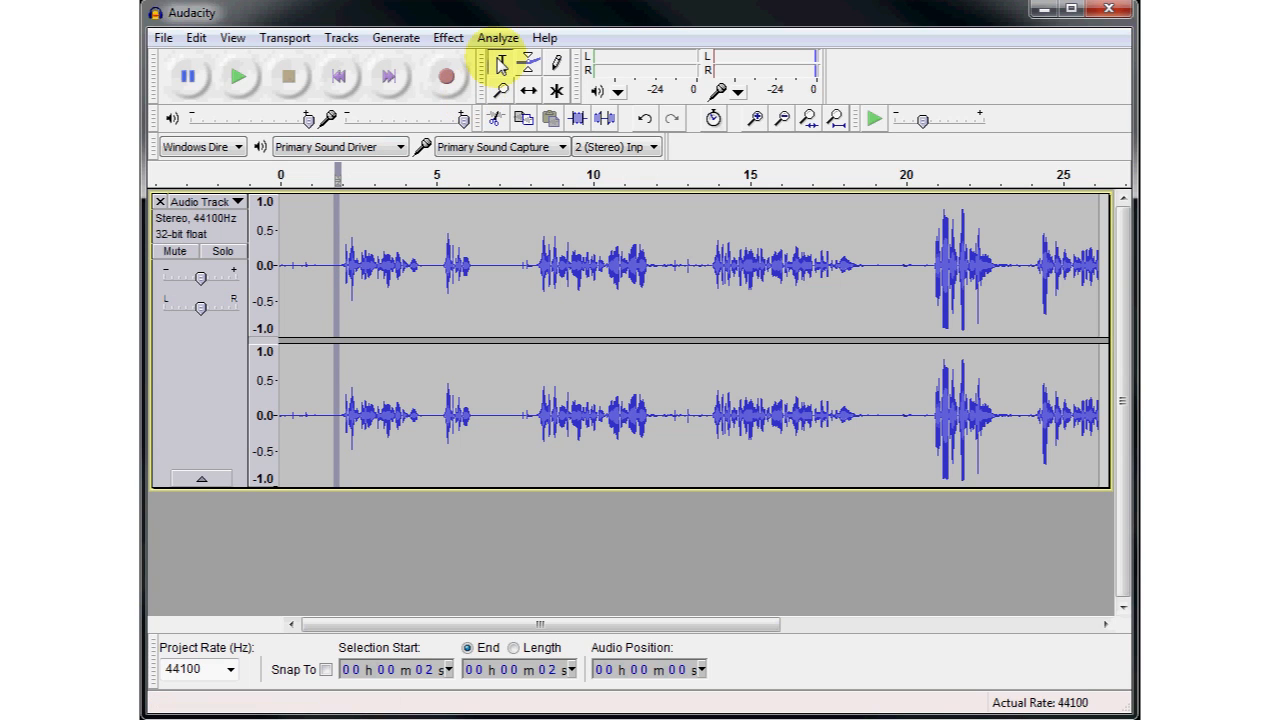
left_click(328, 262)
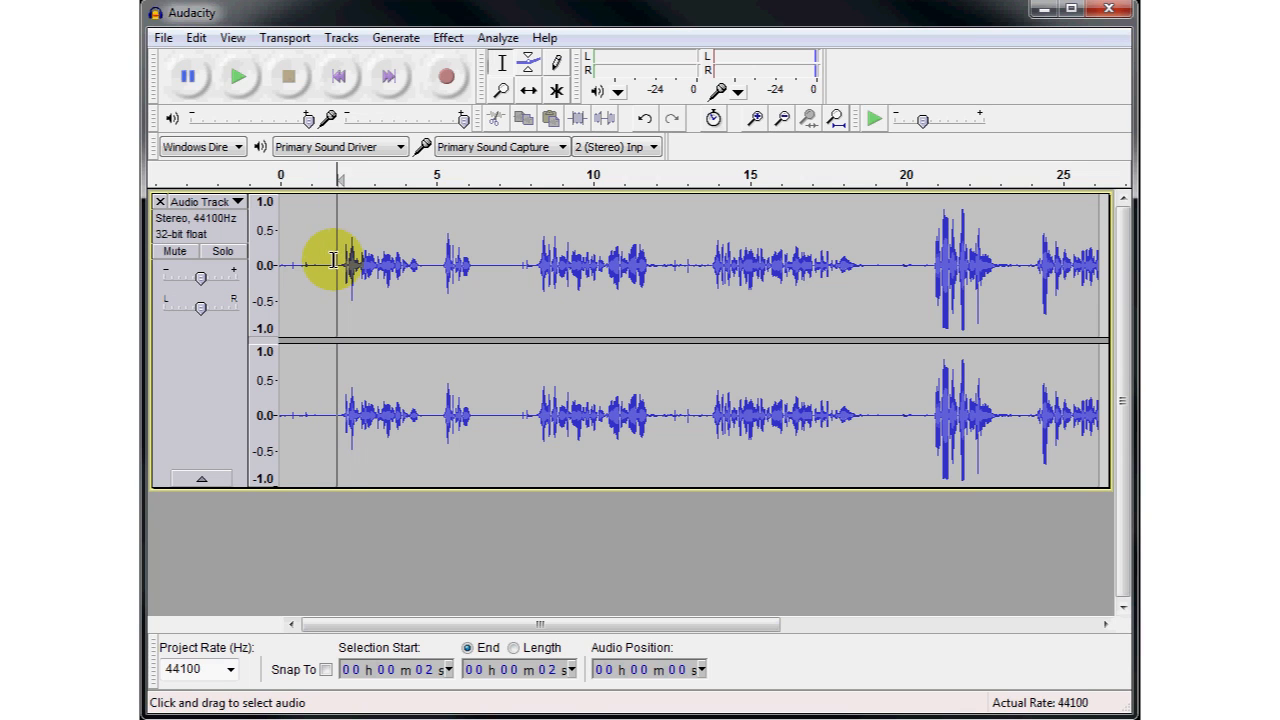
left_click_drag(335, 262, 265, 257)
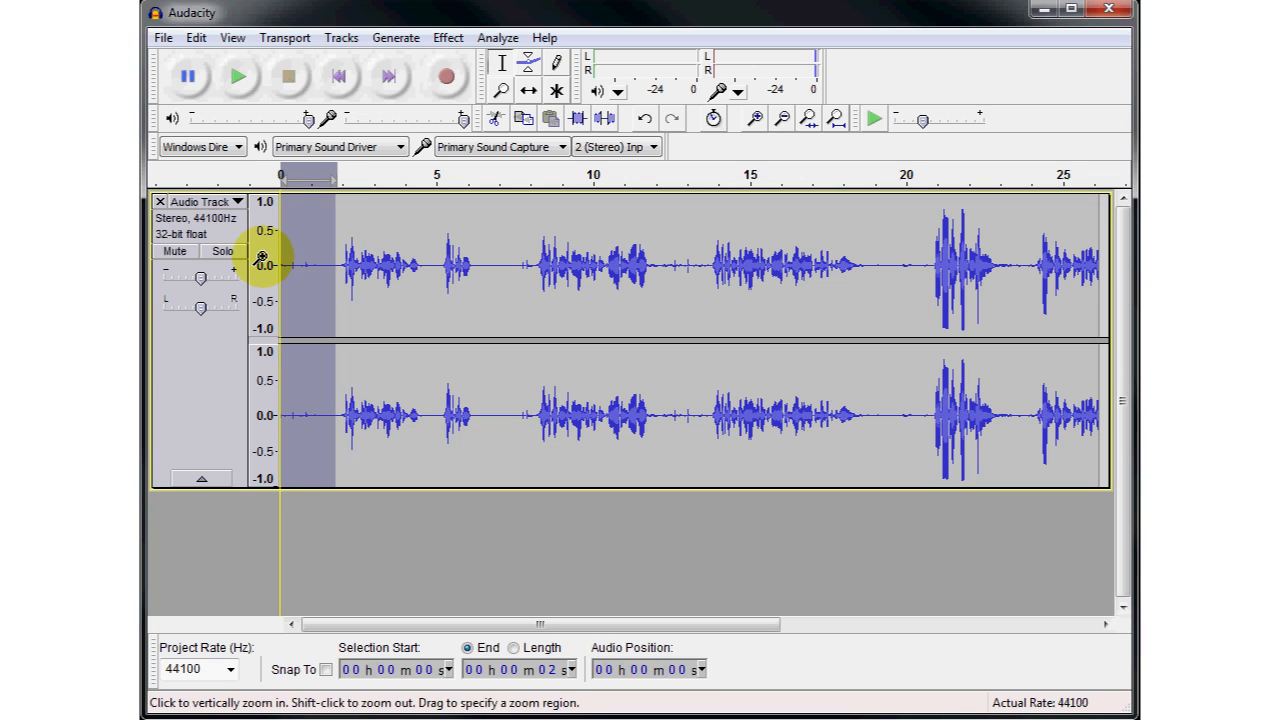
key("Delete")
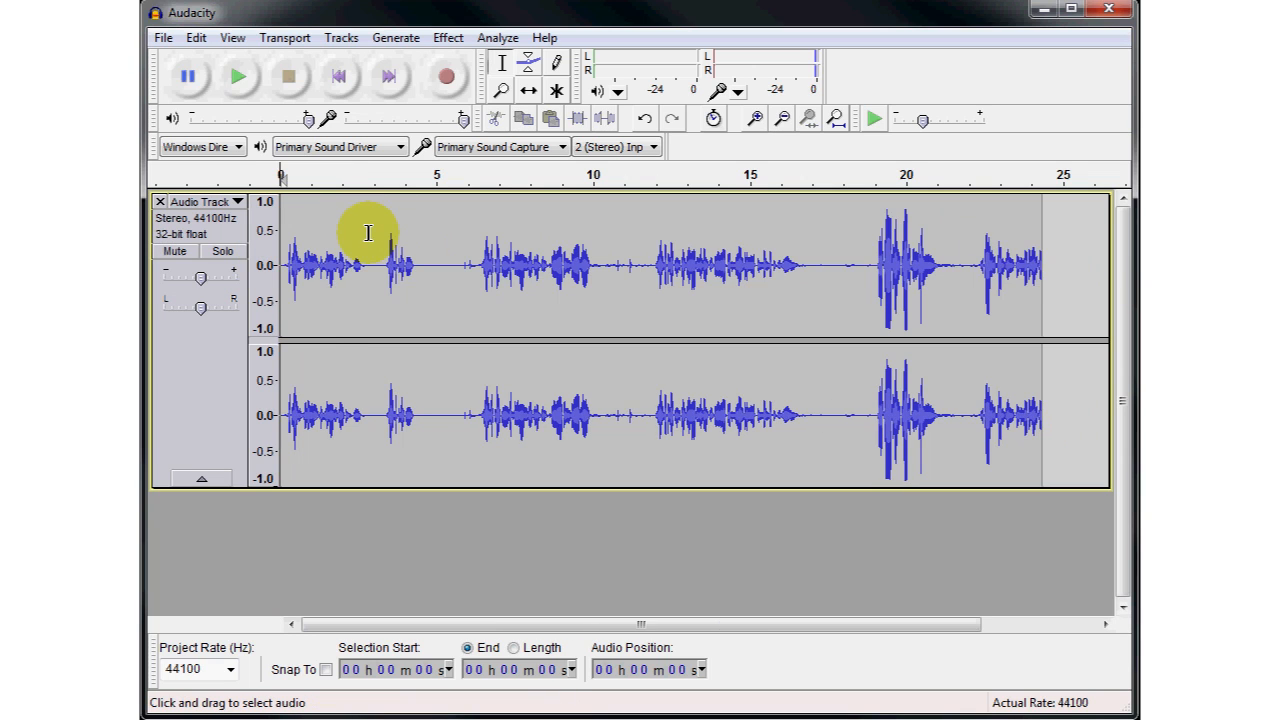
left_click(240, 81)
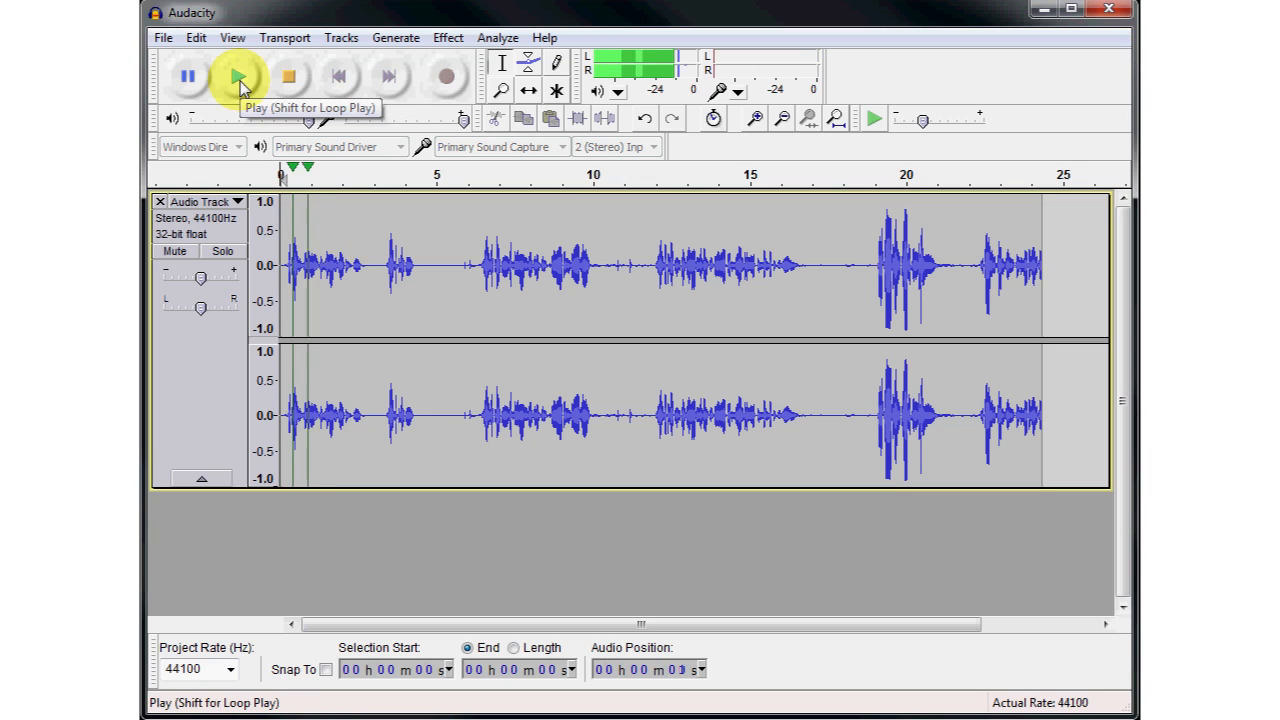
left_click(295, 85)
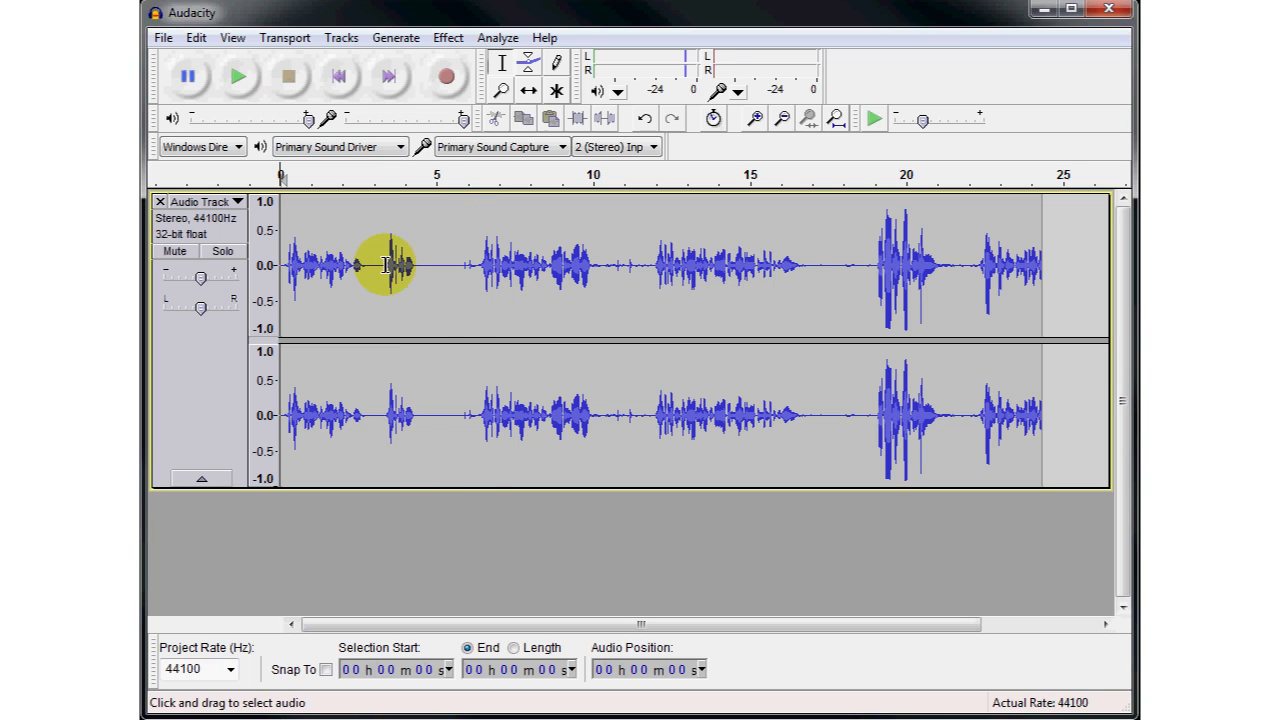
- Delete the short phrase and the silence after it, from about 3 to 6 seconds in the track
left_click_drag(380, 266, 419, 266)
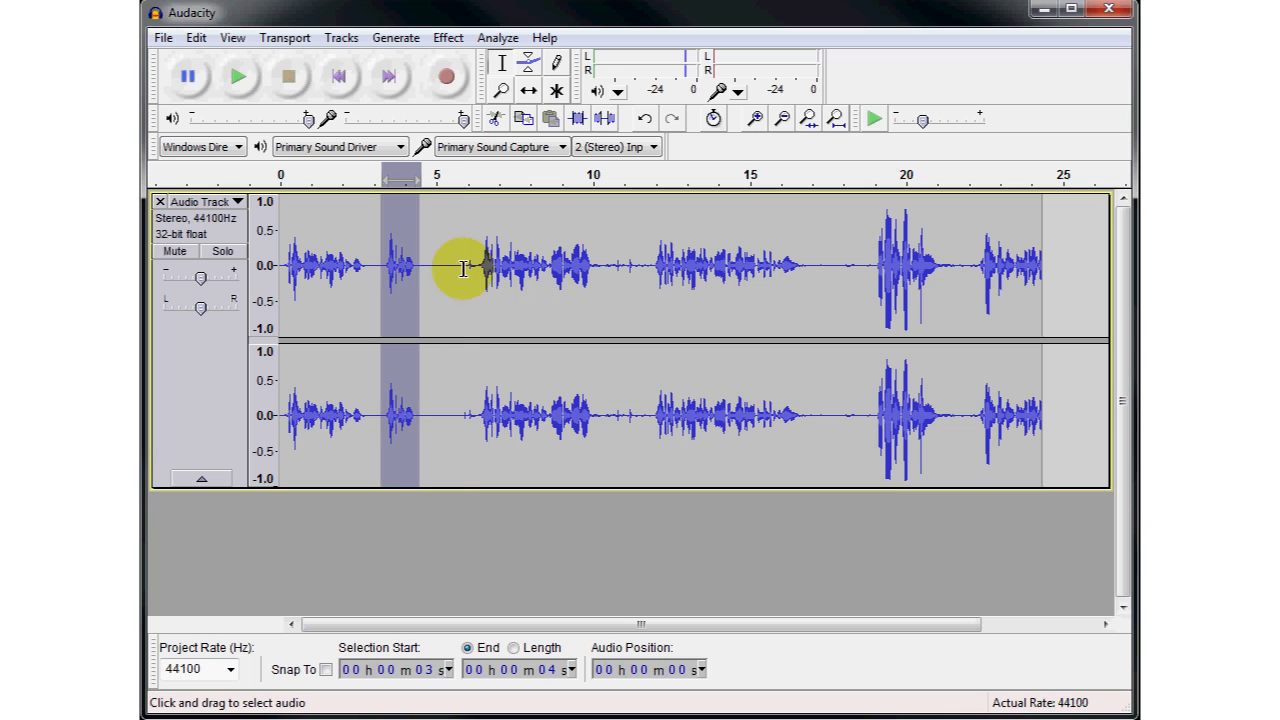
left_click_drag(463, 268, 420, 266)
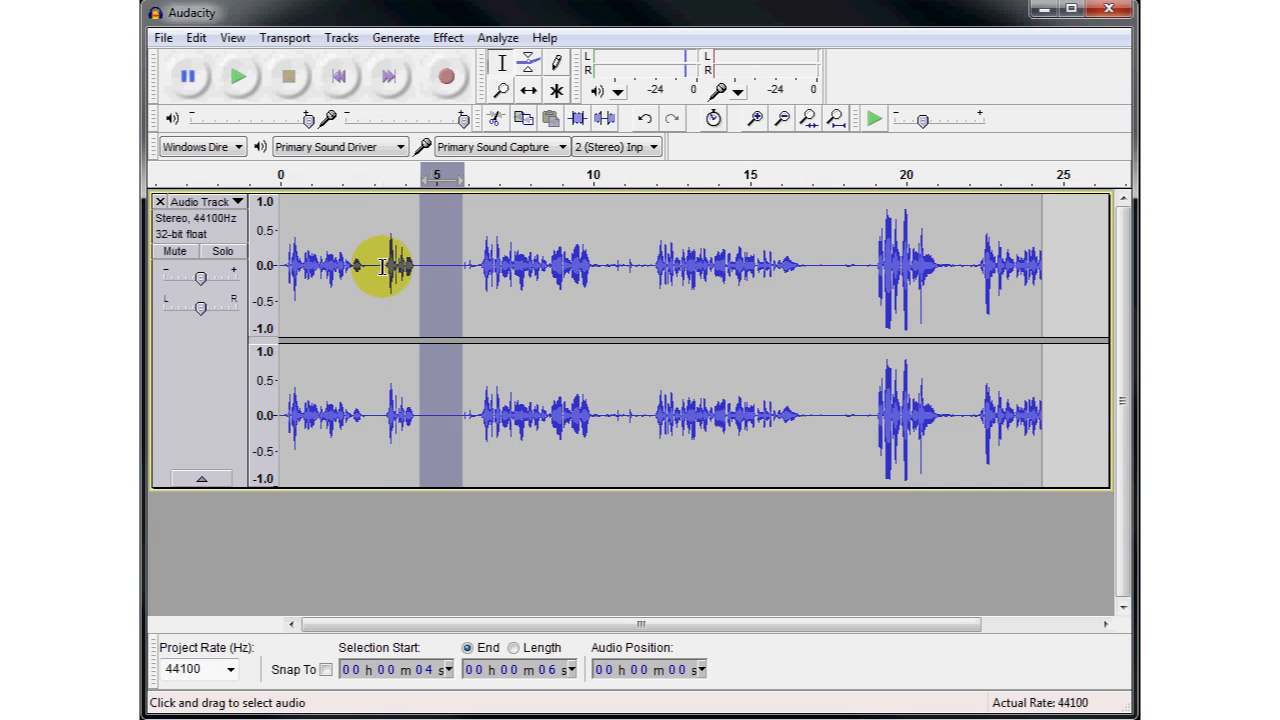
left_click_drag(383, 267, 460, 275)
key("Delete")
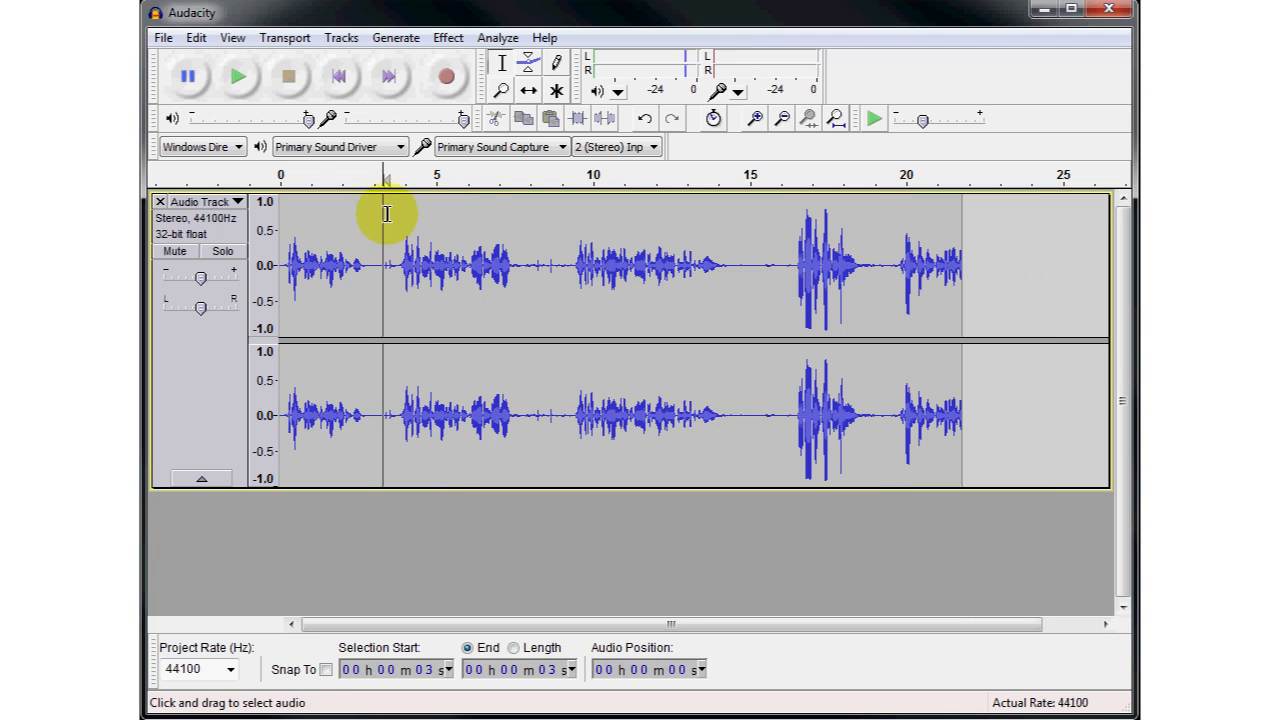
- Play the track from about 2 seconds and delete the small noise between about 3 and 4 seconds
left_click(343, 205)
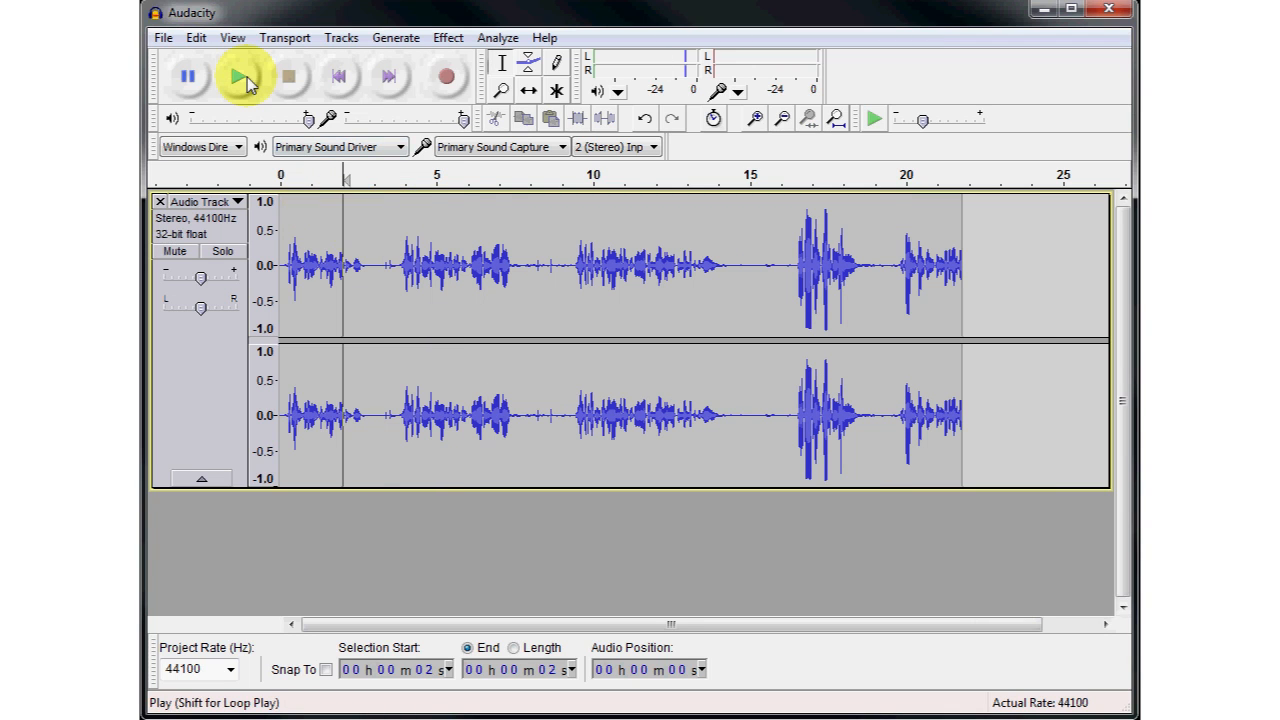
left_click(247, 77)
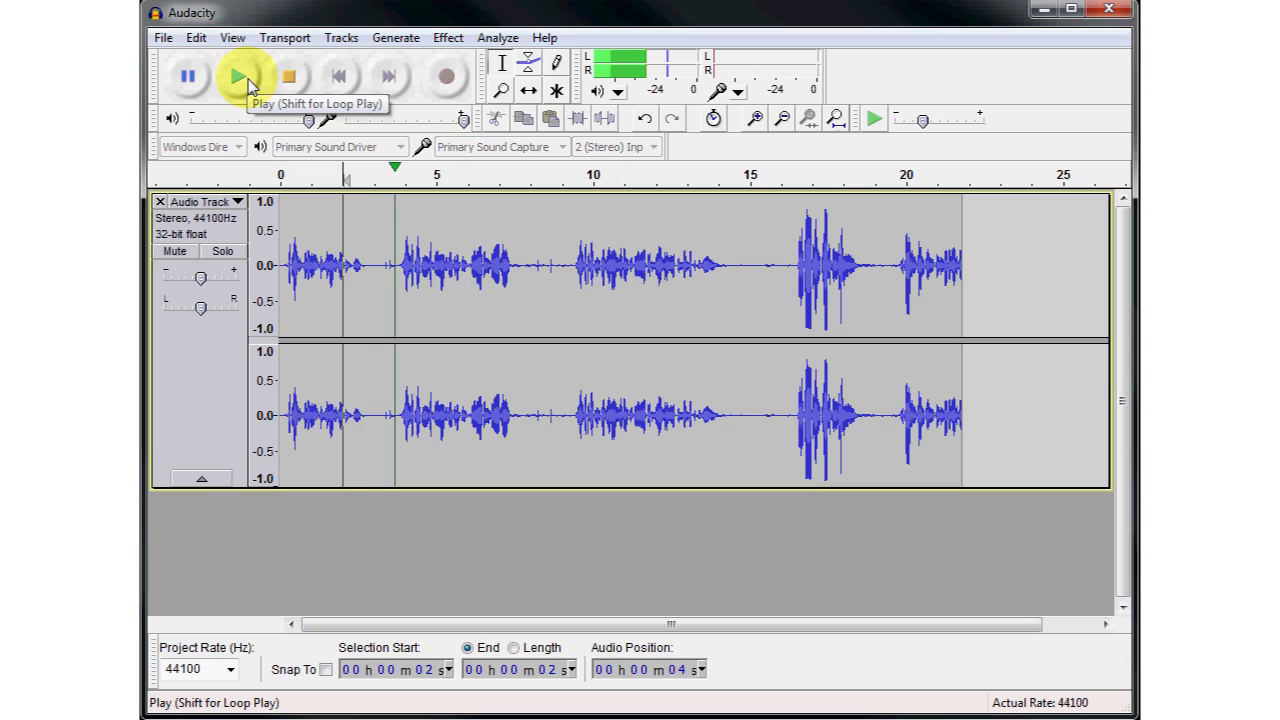
left_click(287, 88)
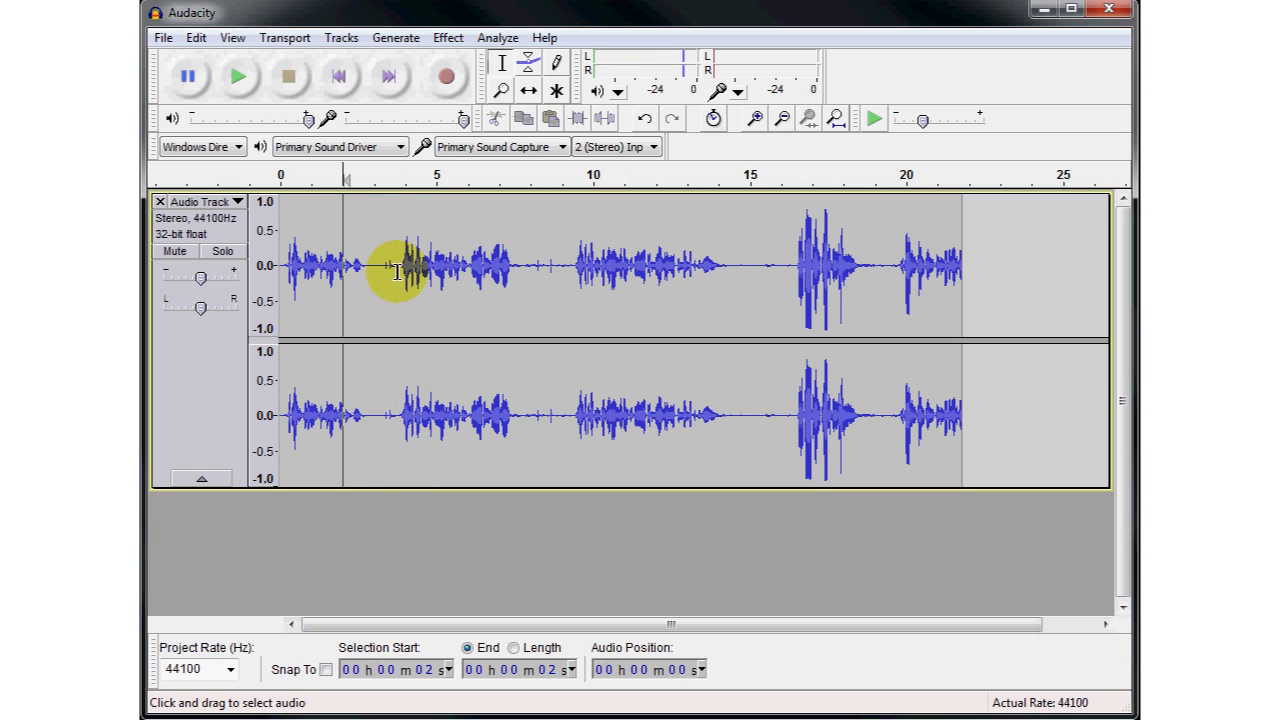
left_click_drag(395, 267, 382, 266)
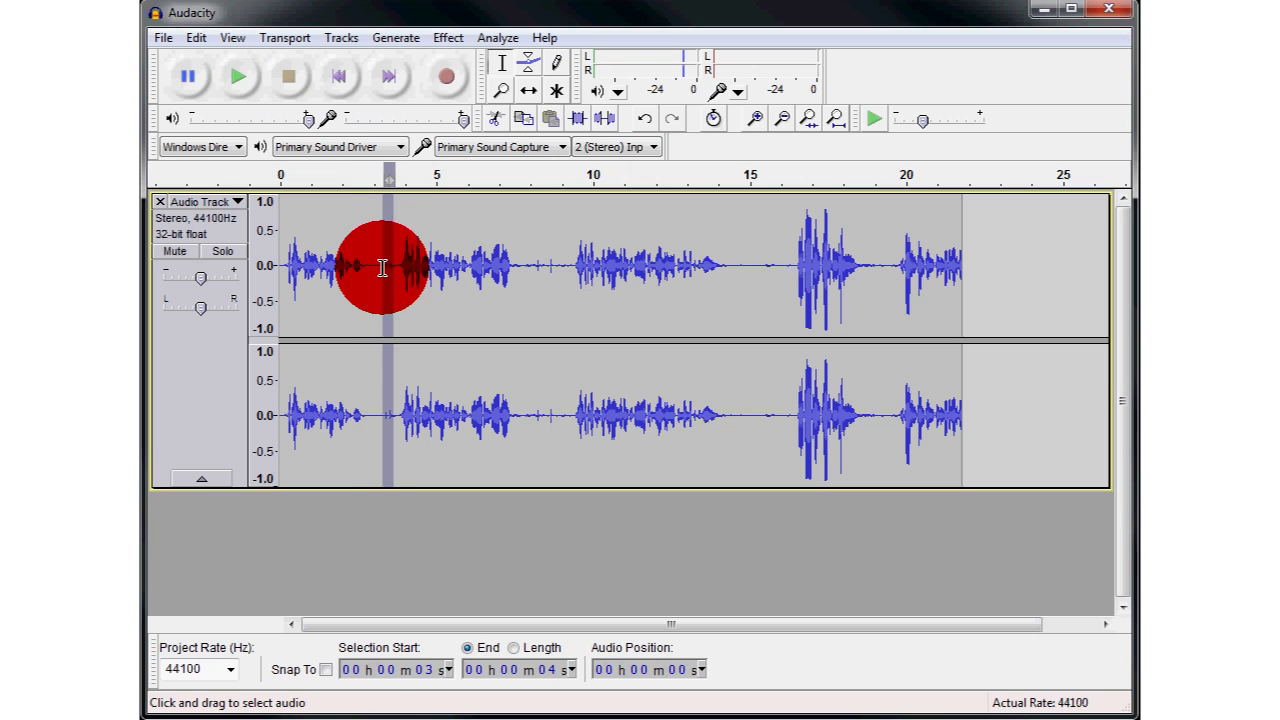
key("Delete")
- Listen to the track from about 3 seconds, then delete the unwanted passage from about 3 to 9 seconds
left_click(367, 260)
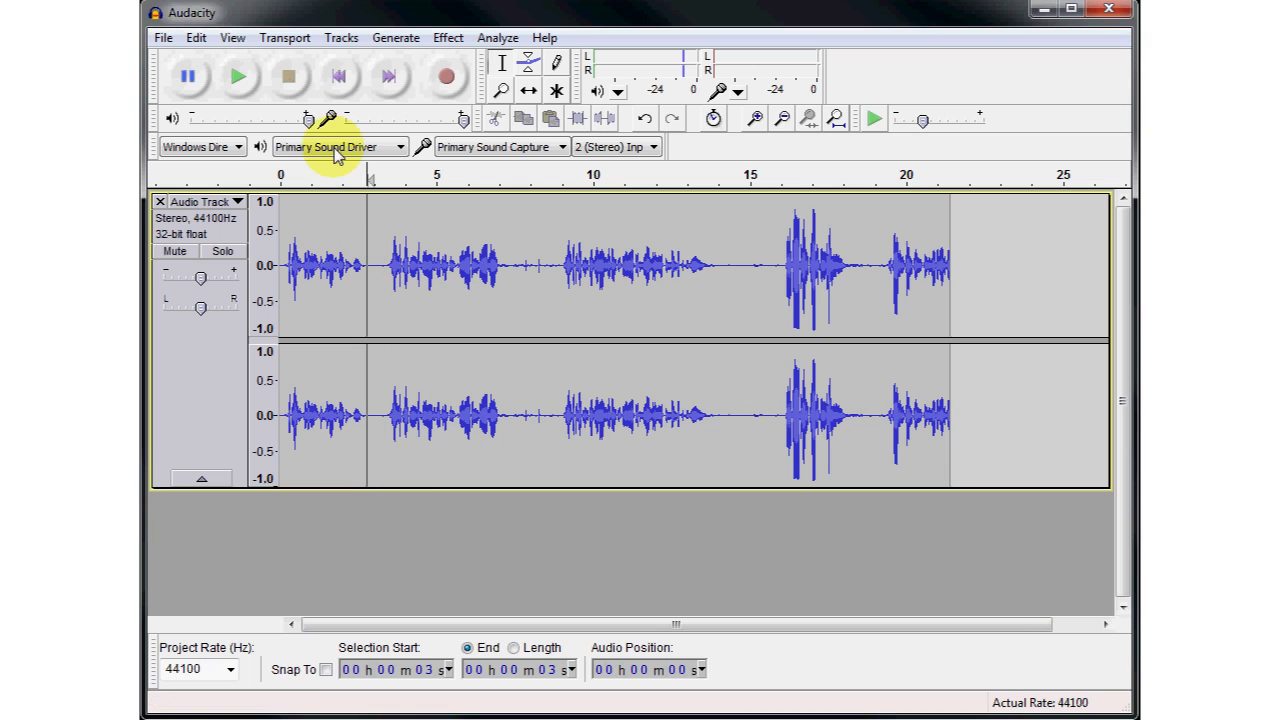
left_click(245, 86)
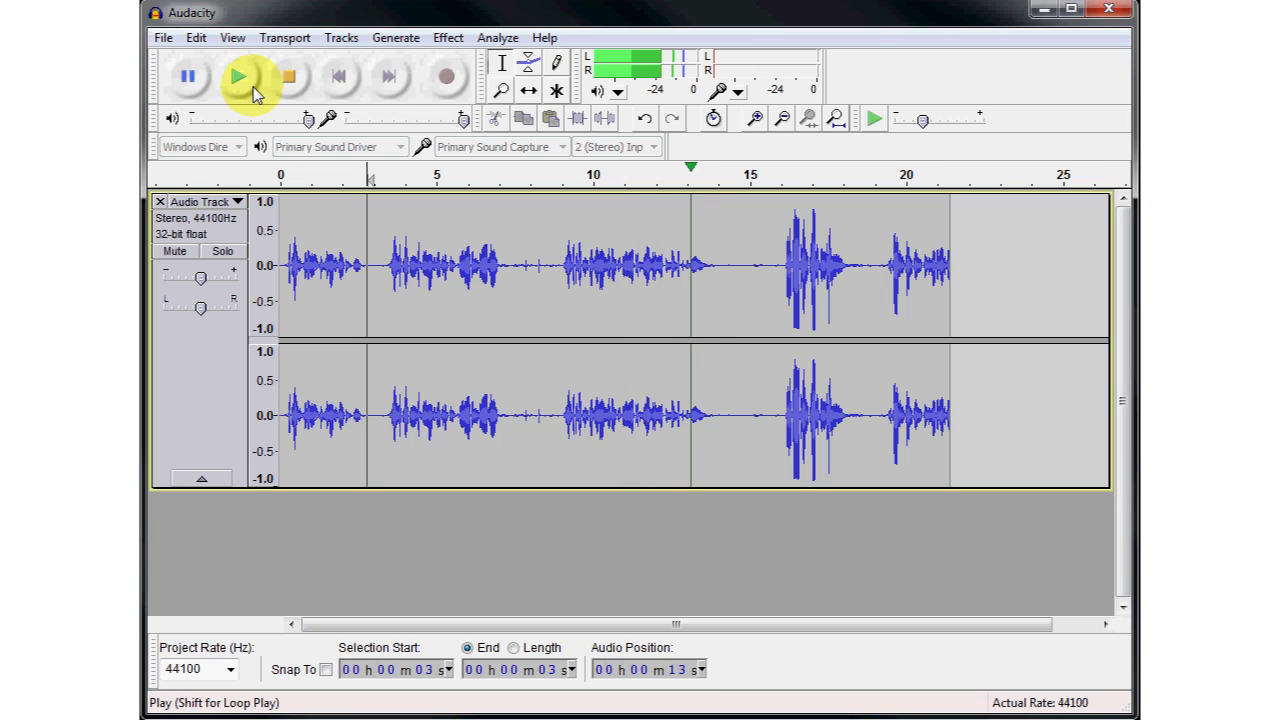
left_click(291, 85)
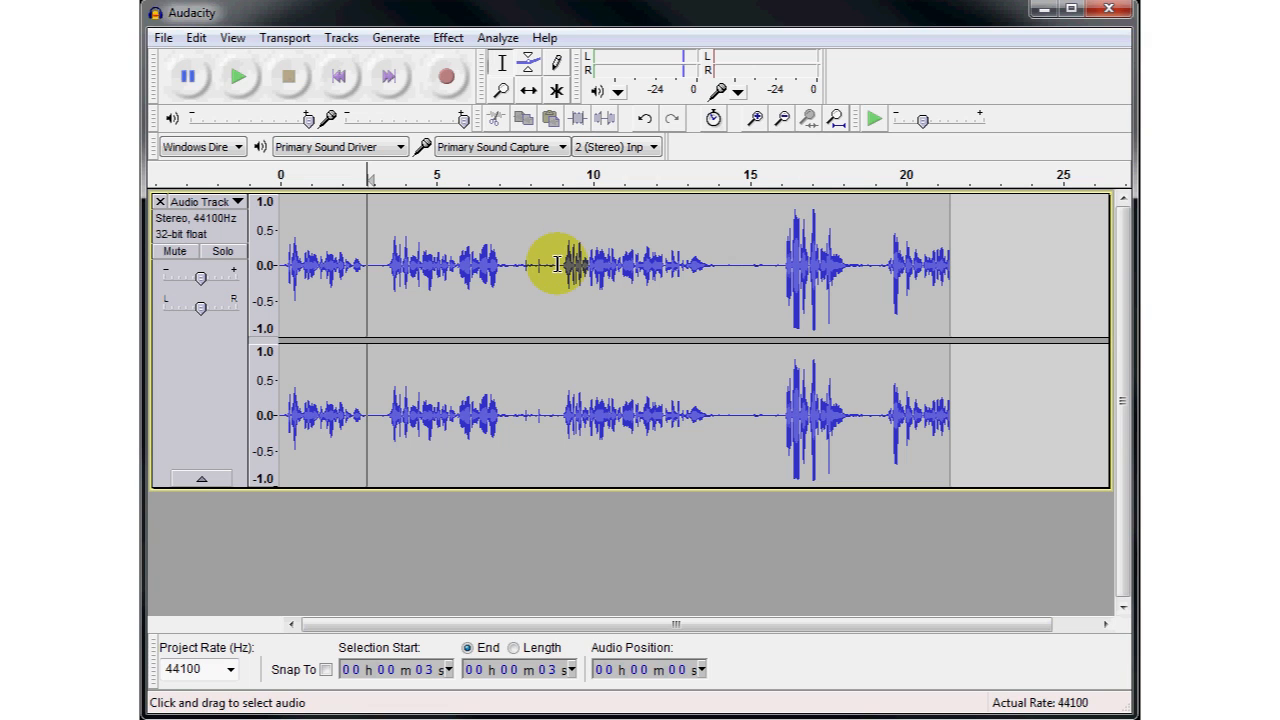
left_click_drag(557, 264, 379, 266)
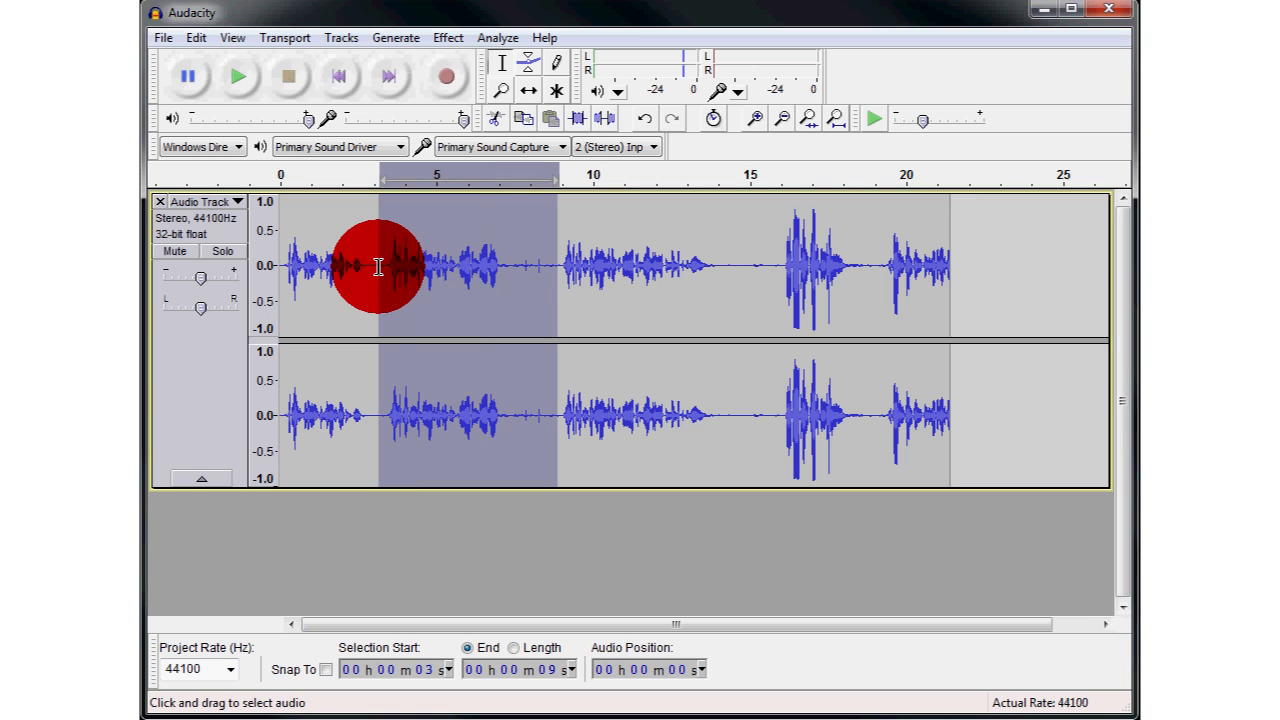
key("Delete")
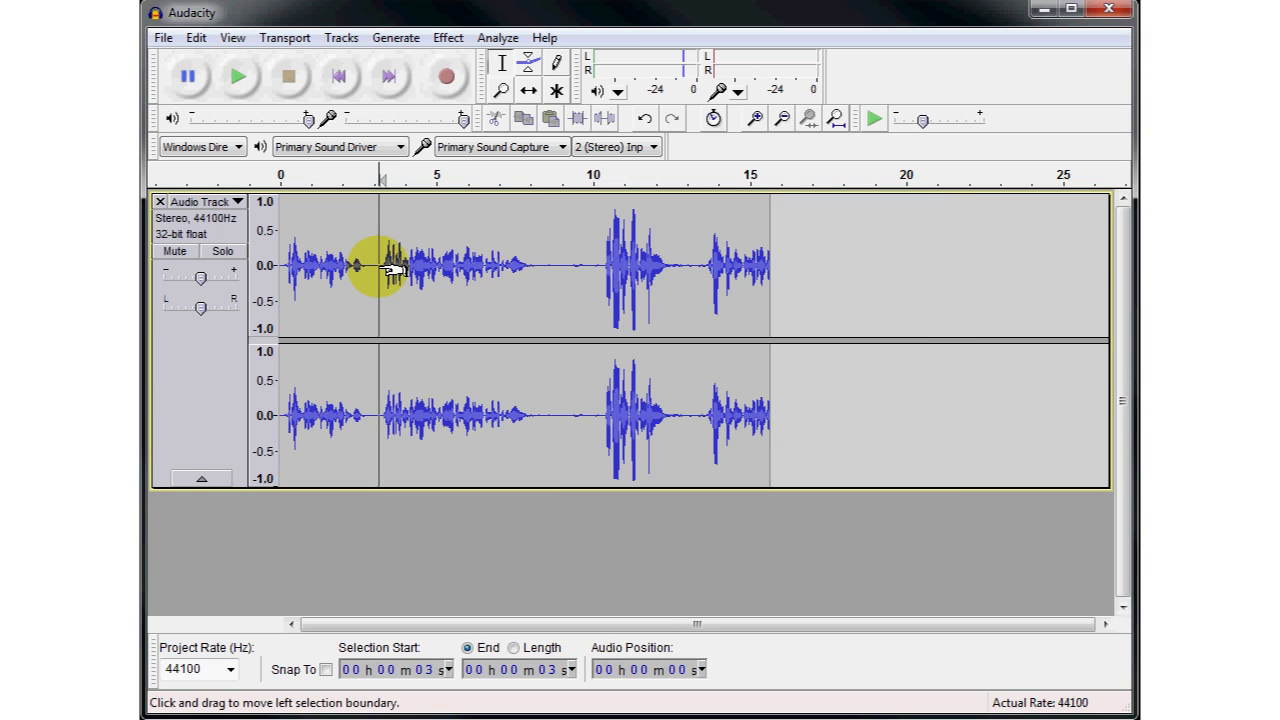
- Cut the quiet stretch from about 9 to 10 seconds, ahead of the loud passage
left_click_drag(593, 262, 553, 262)
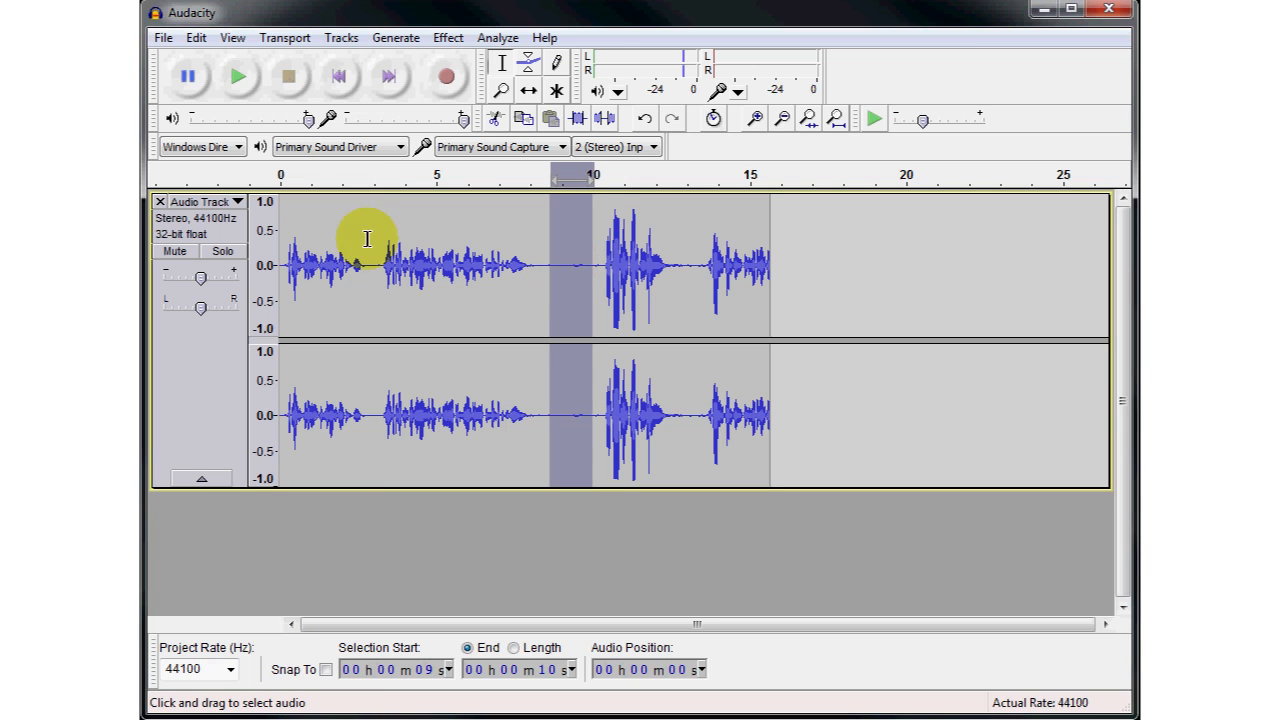
left_click(198, 38)
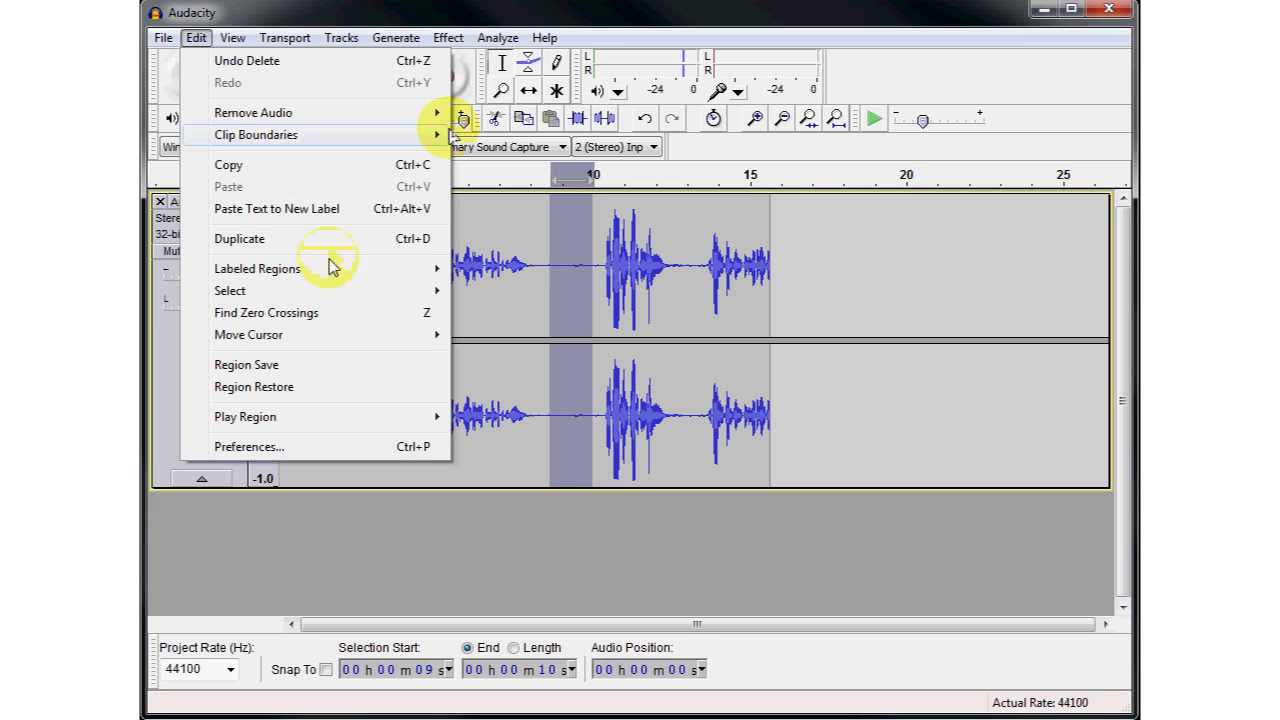
mouse_move(329, 266)
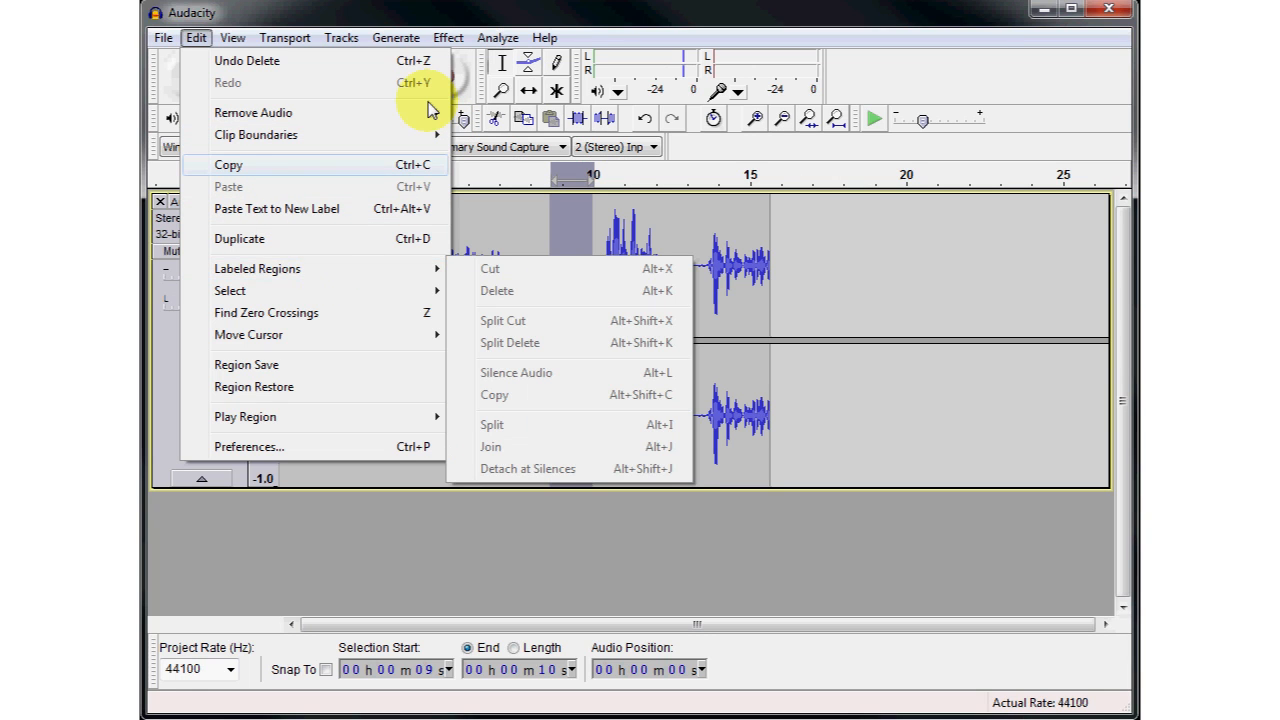
left_click(496, 97)
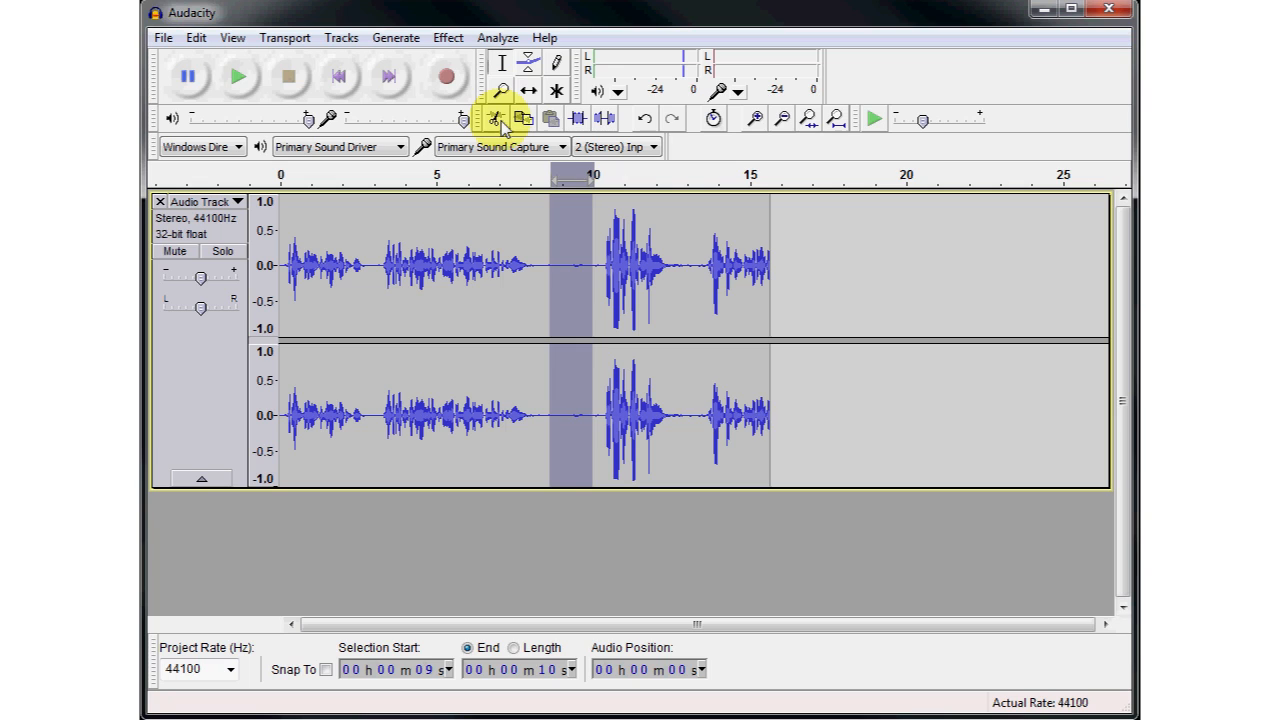
left_click(496, 119)
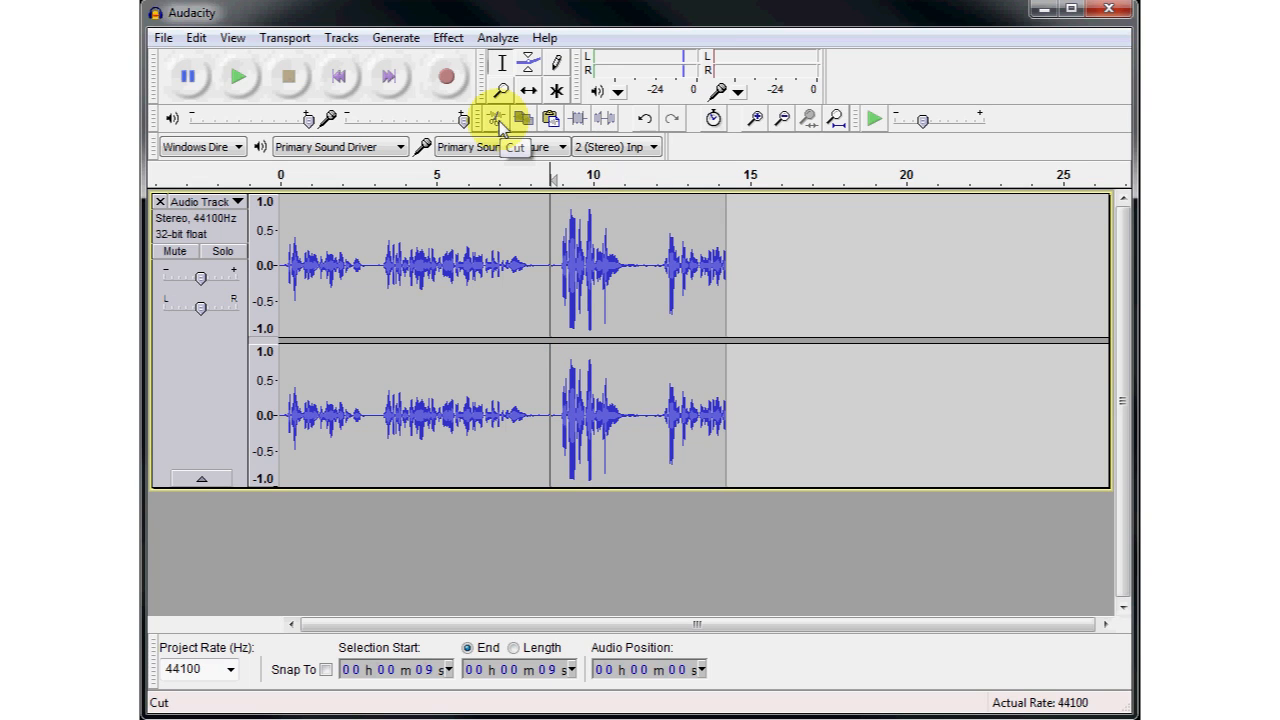
- Delete a sliver of the remaining silence just before the loud passage
left_click(531, 263)
left_click(553, 265)
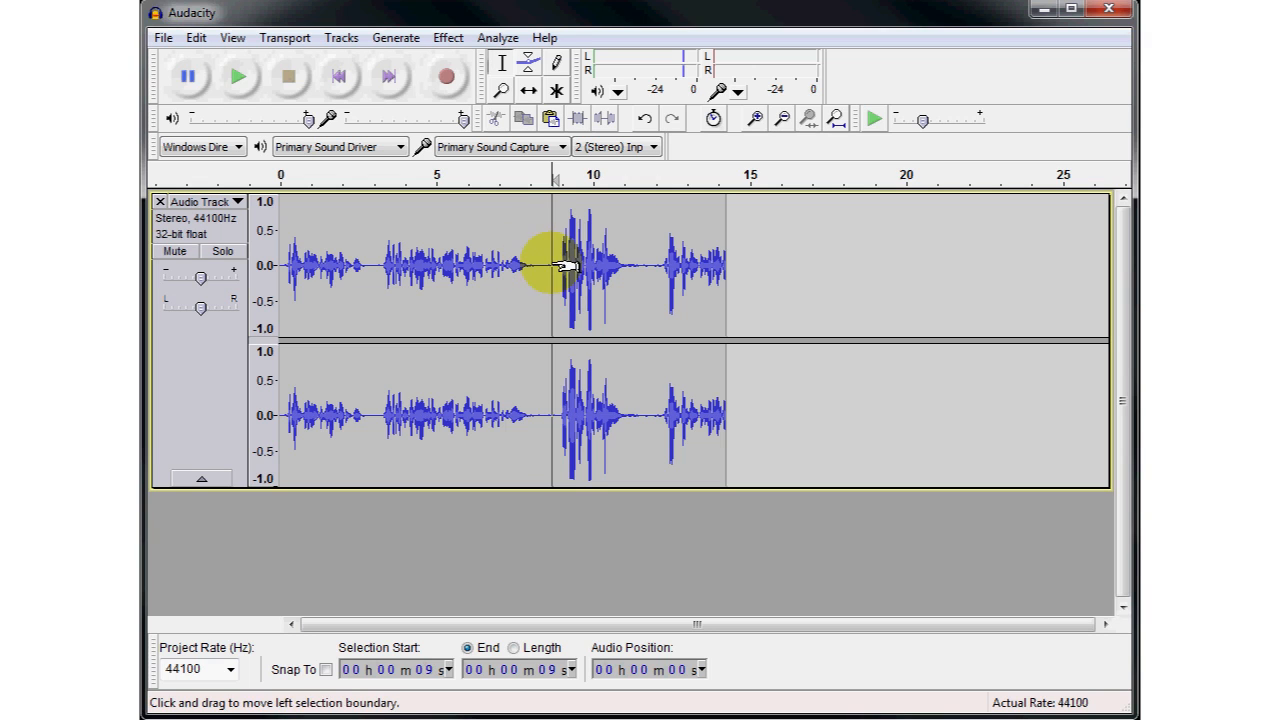
left_click_drag(566, 266, 543, 266)
key("Delete")
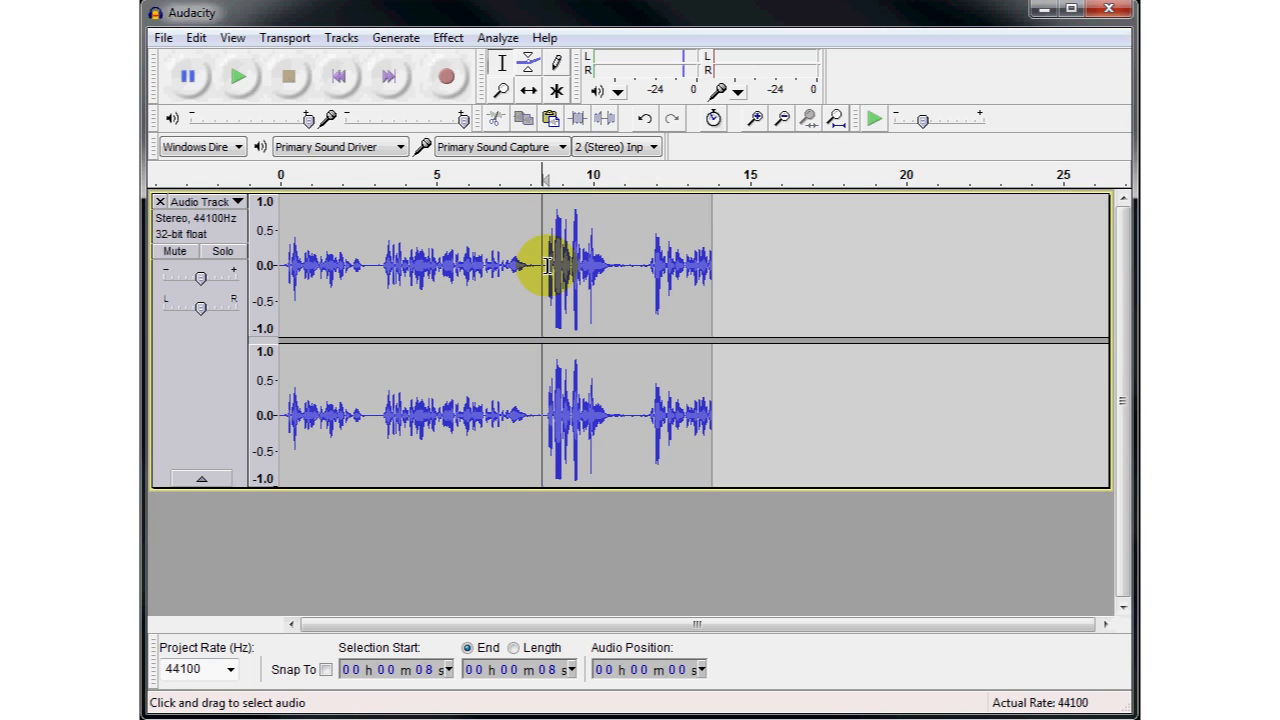
- Play the track from about 7 seconds through the loud passage, then select that passage from about 8 to 11 seconds
left_click(510, 259)
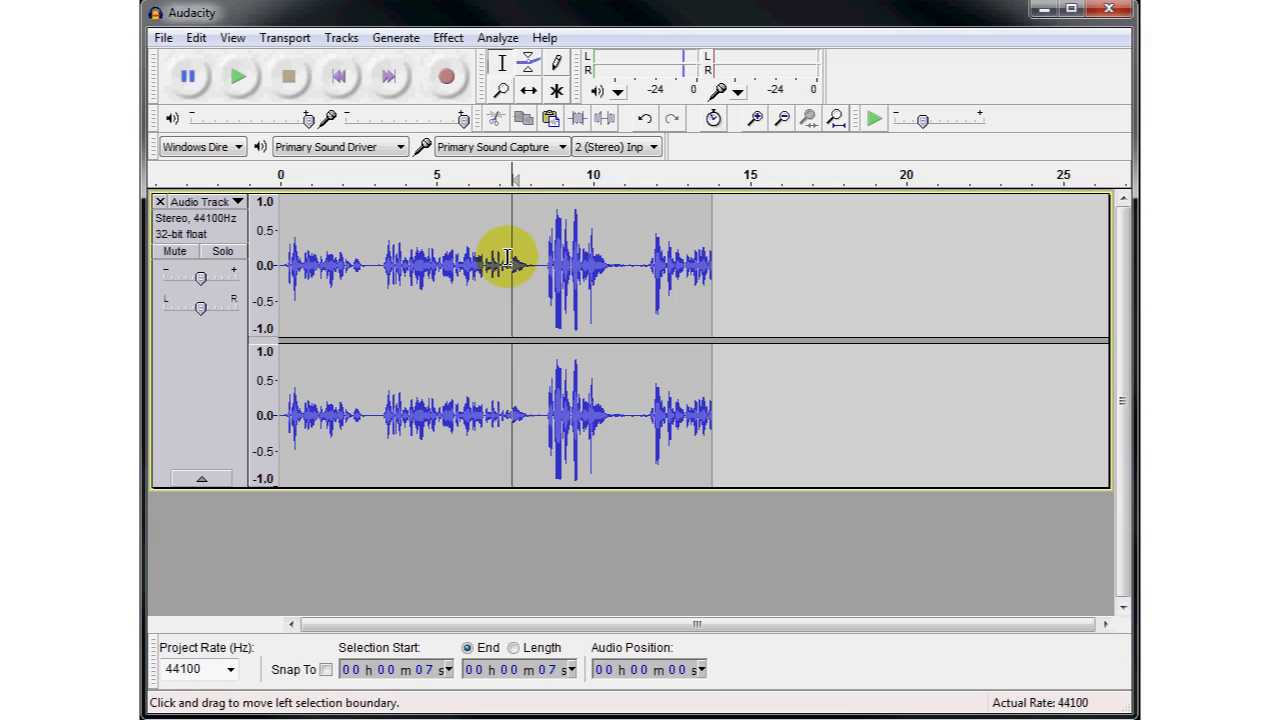
left_click(240, 80)
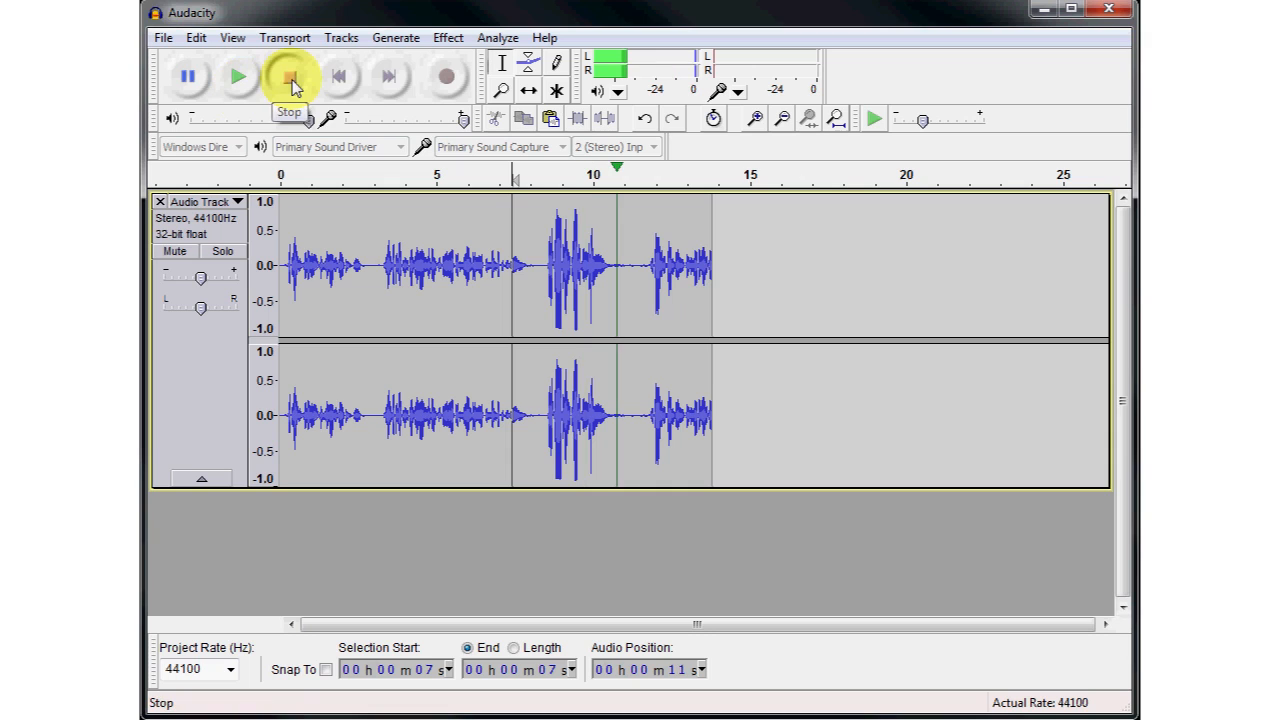
left_click(290, 80)
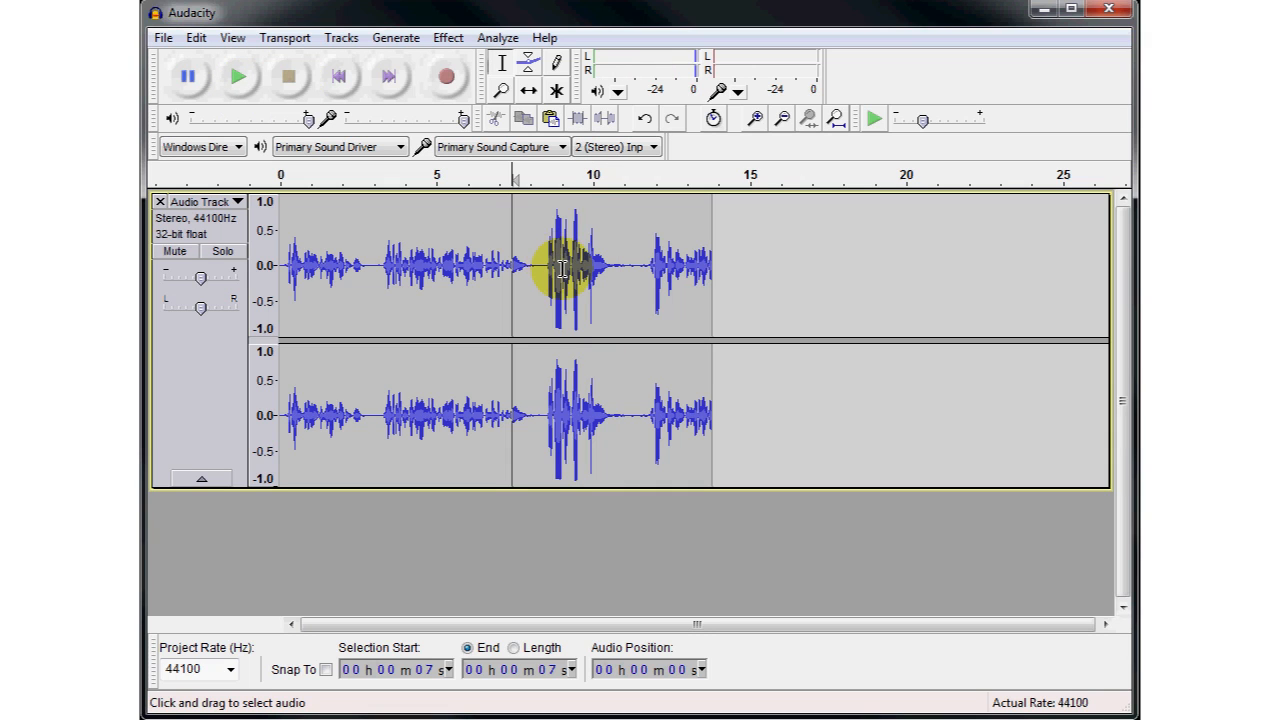
left_click_drag(536, 272, 628, 272)
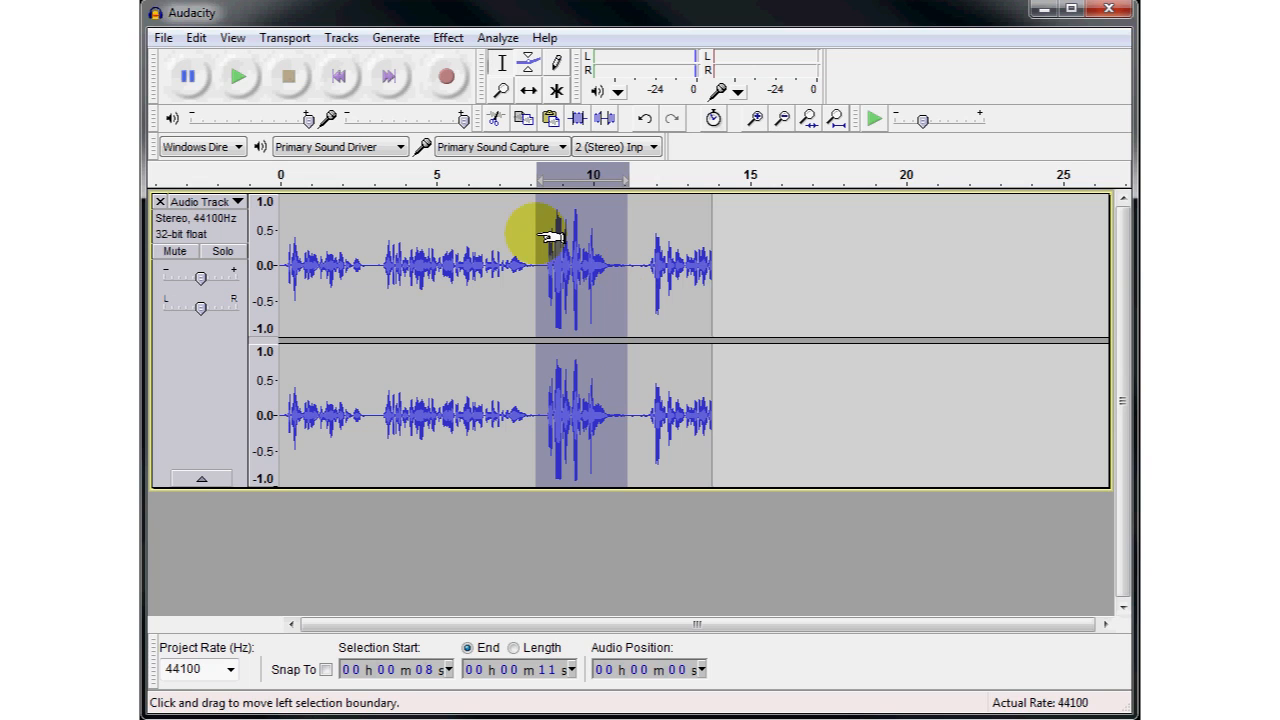
- Listen to the speech from about 11 seconds for comparison, then mark the loud passage between about 8 and 11 seconds again
left_click(507, 265)
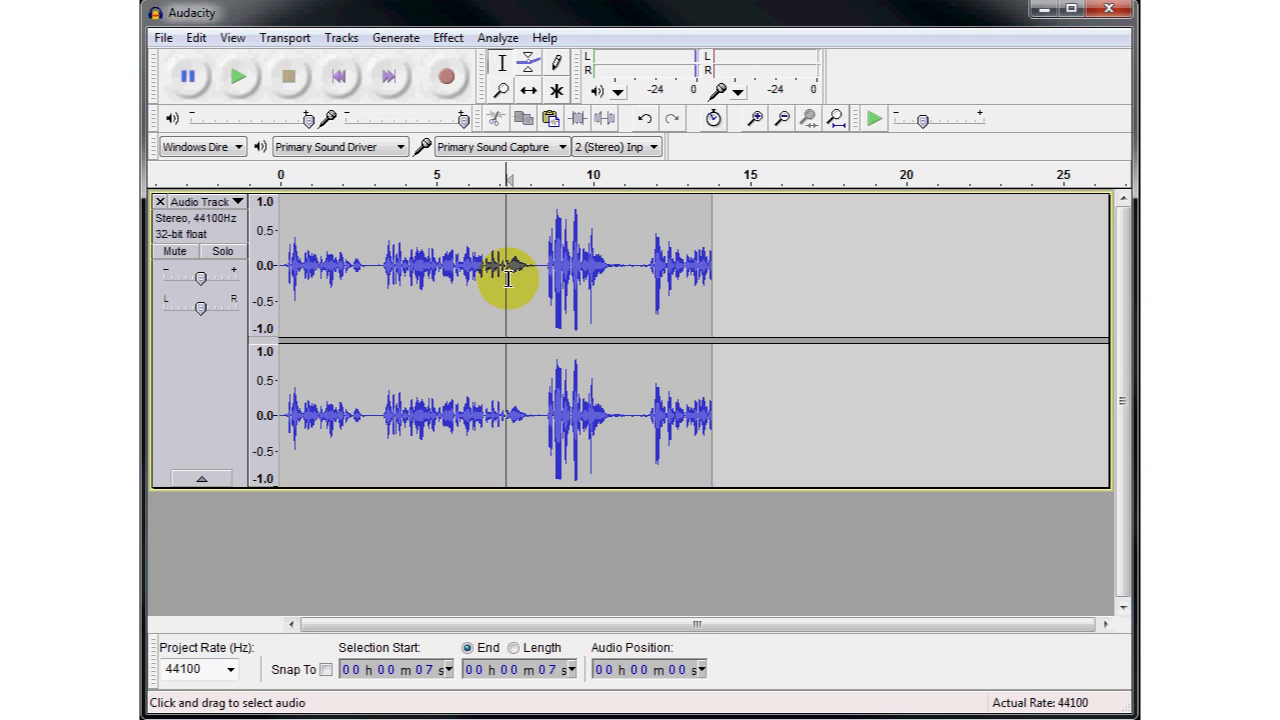
left_click(636, 266)
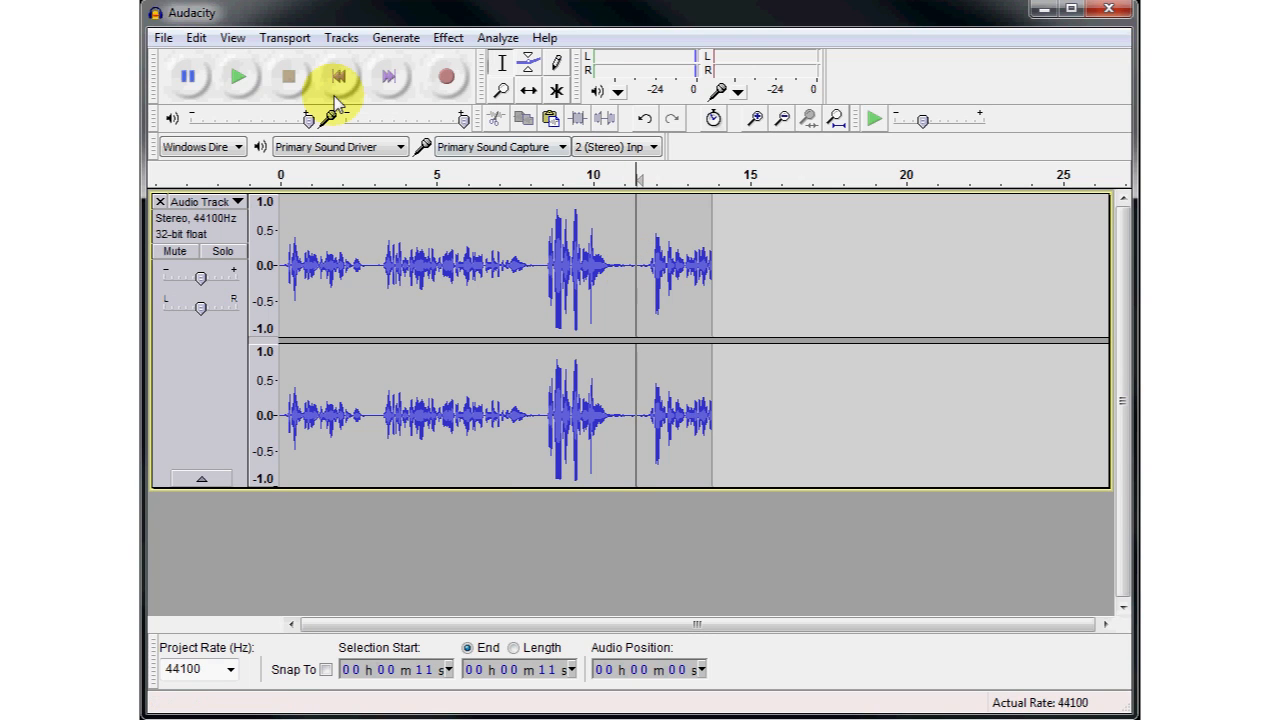
left_click(237, 78)
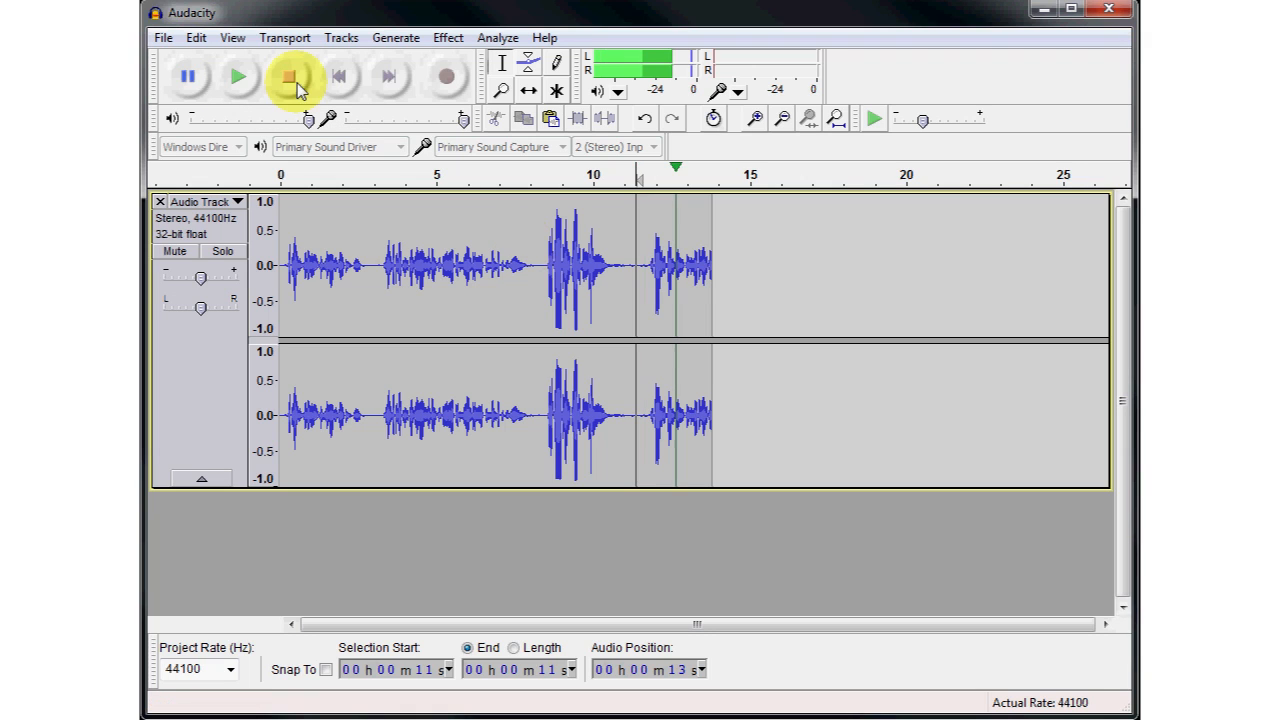
left_click(290, 78)
left_click_drag(534, 270, 628, 270)
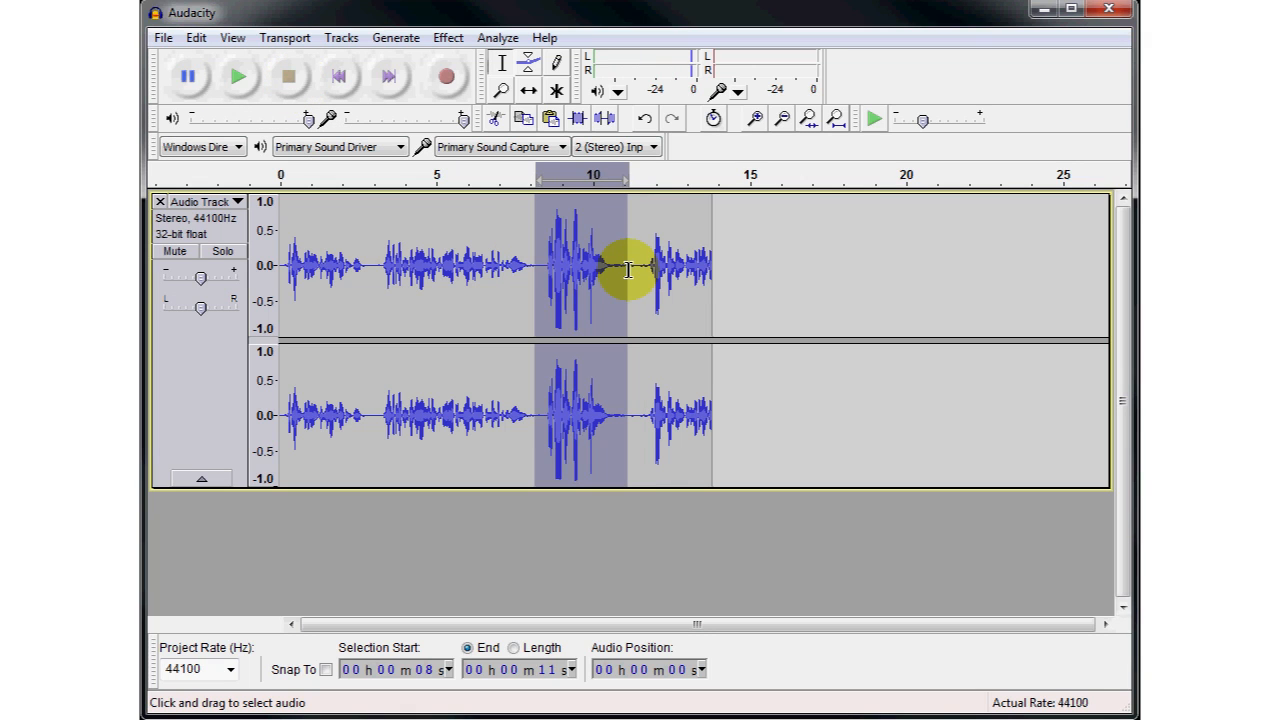
left_click(556, 265)
left_click(541, 265)
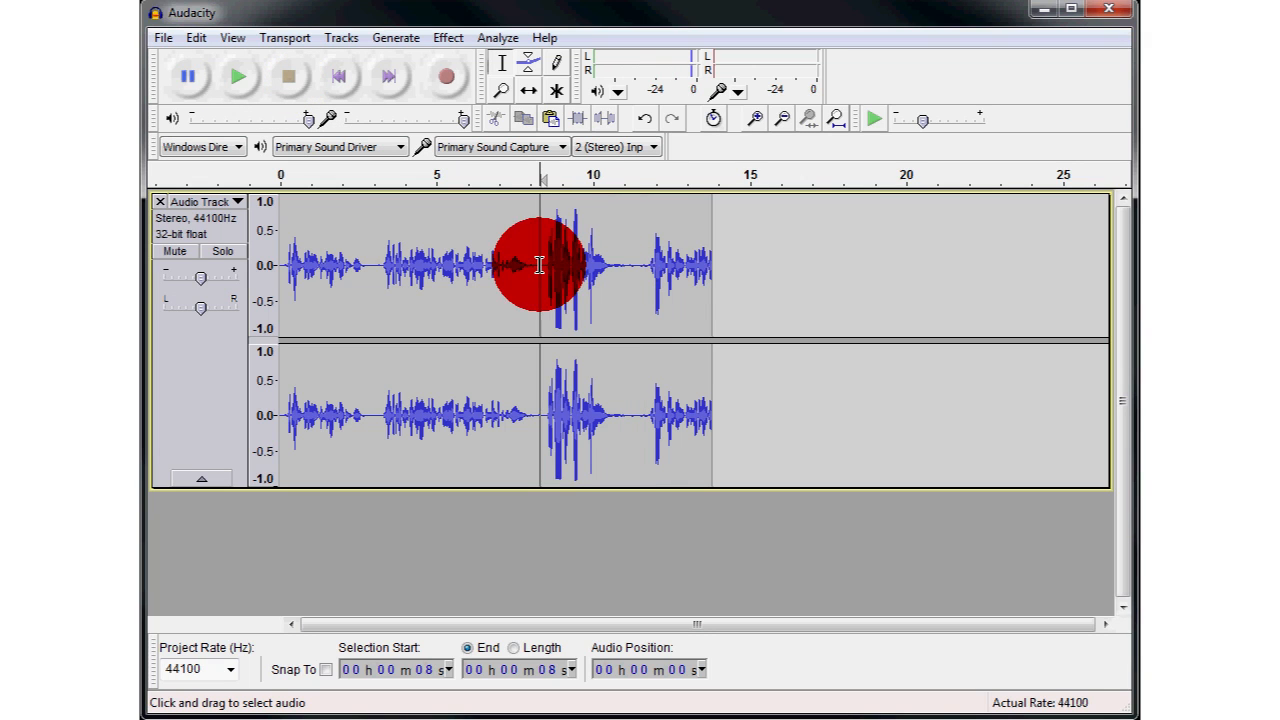
- Use the Envelope tool to add control points around the loud passage between about 8 and 11 seconds and lower its envelope to about 0.5
left_click(528, 70)
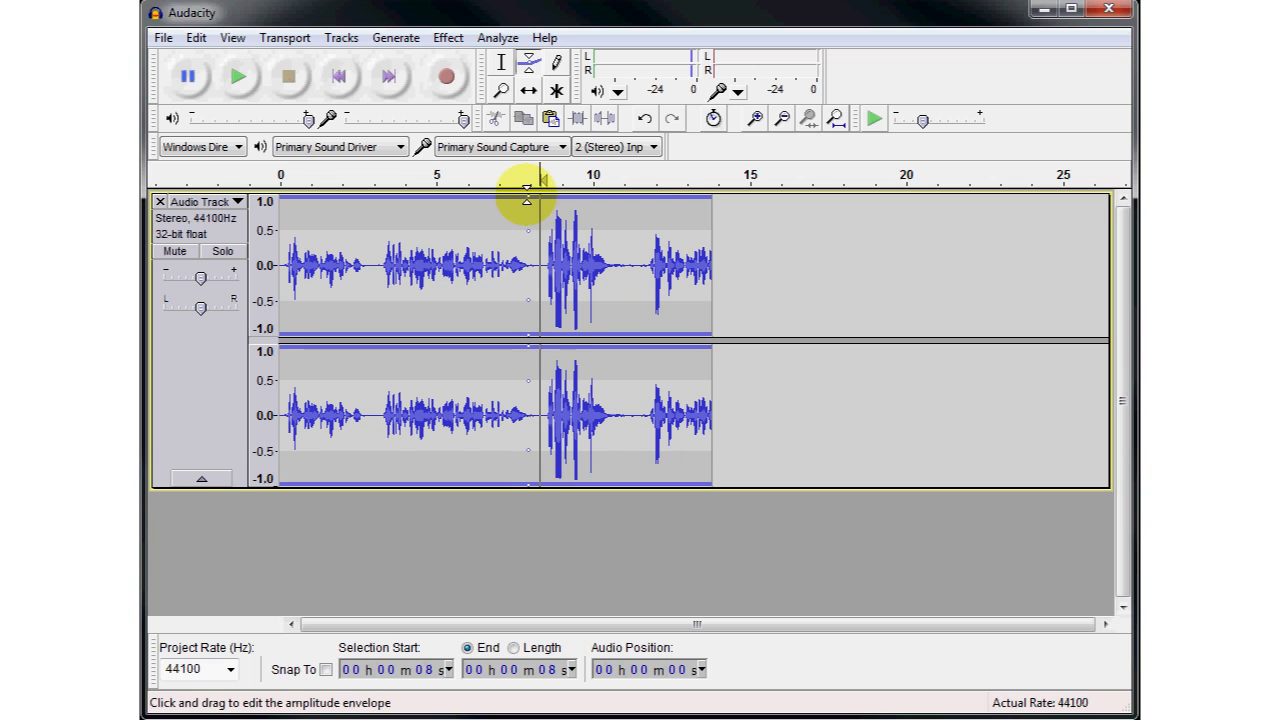
left_click(528, 200)
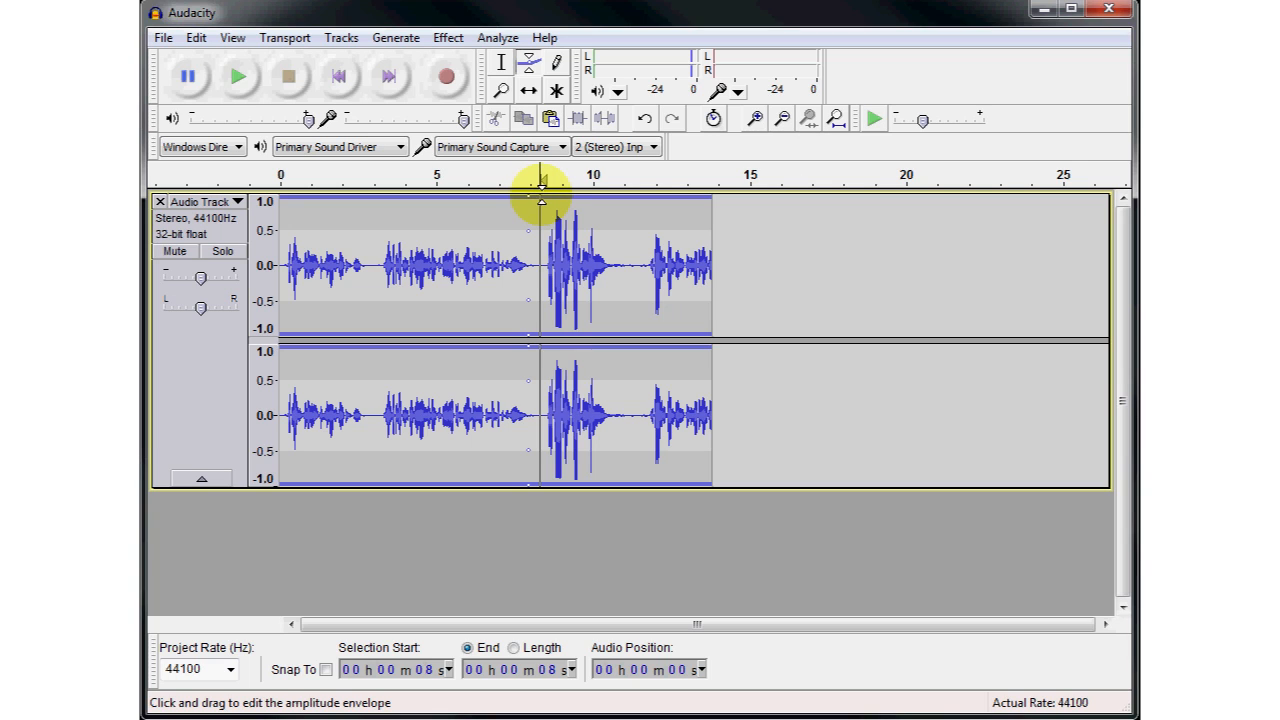
left_click_drag(542, 204, 619, 185)
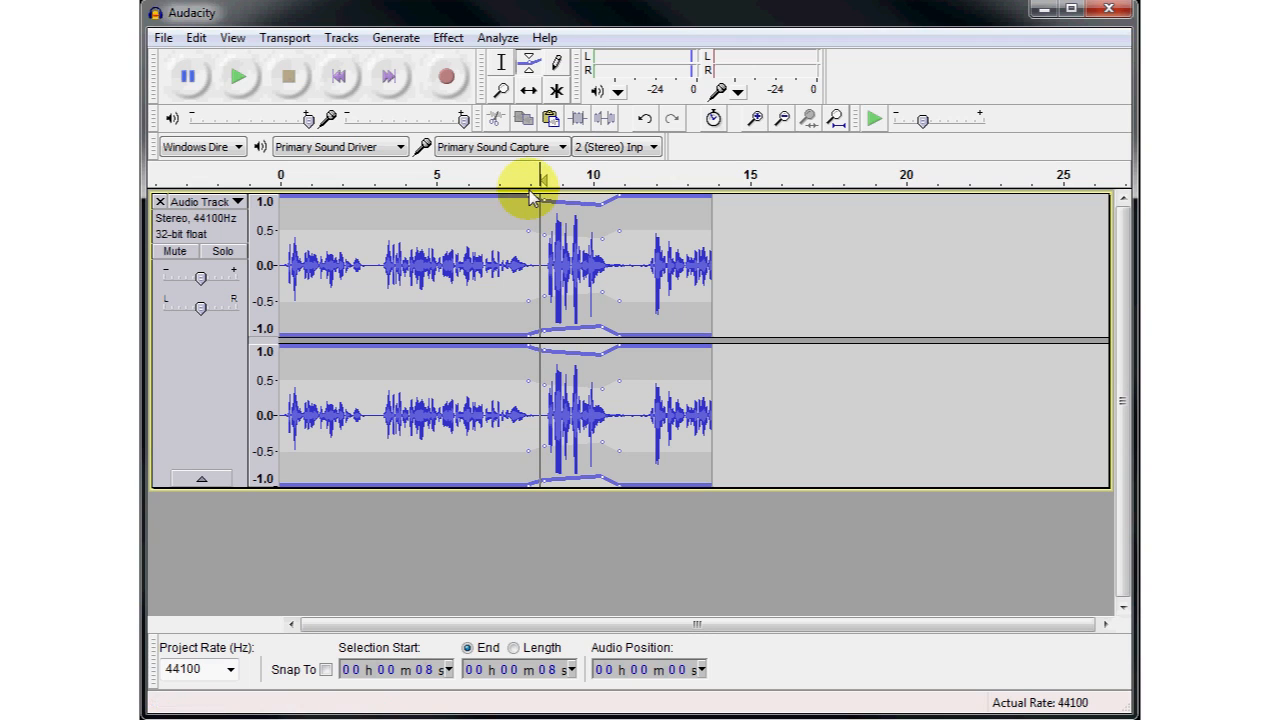
left_click_drag(544, 204, 598, 224)
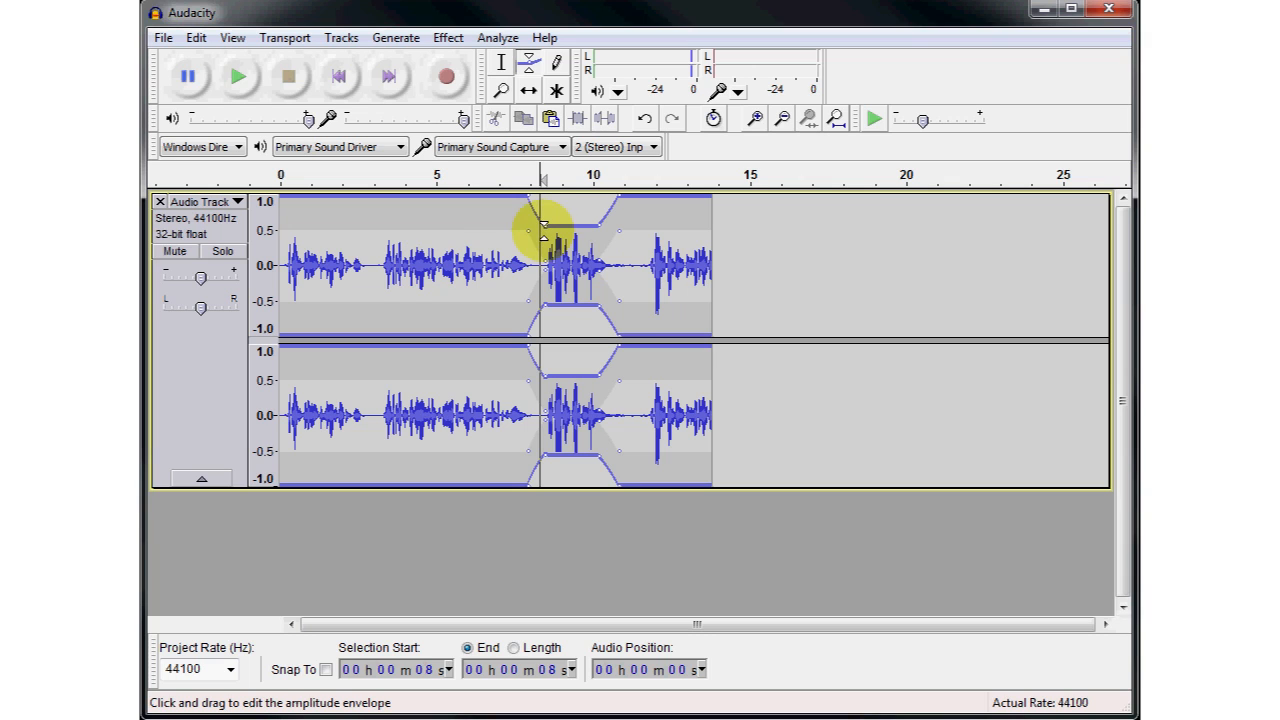
left_click_drag(542, 225, 601, 231)
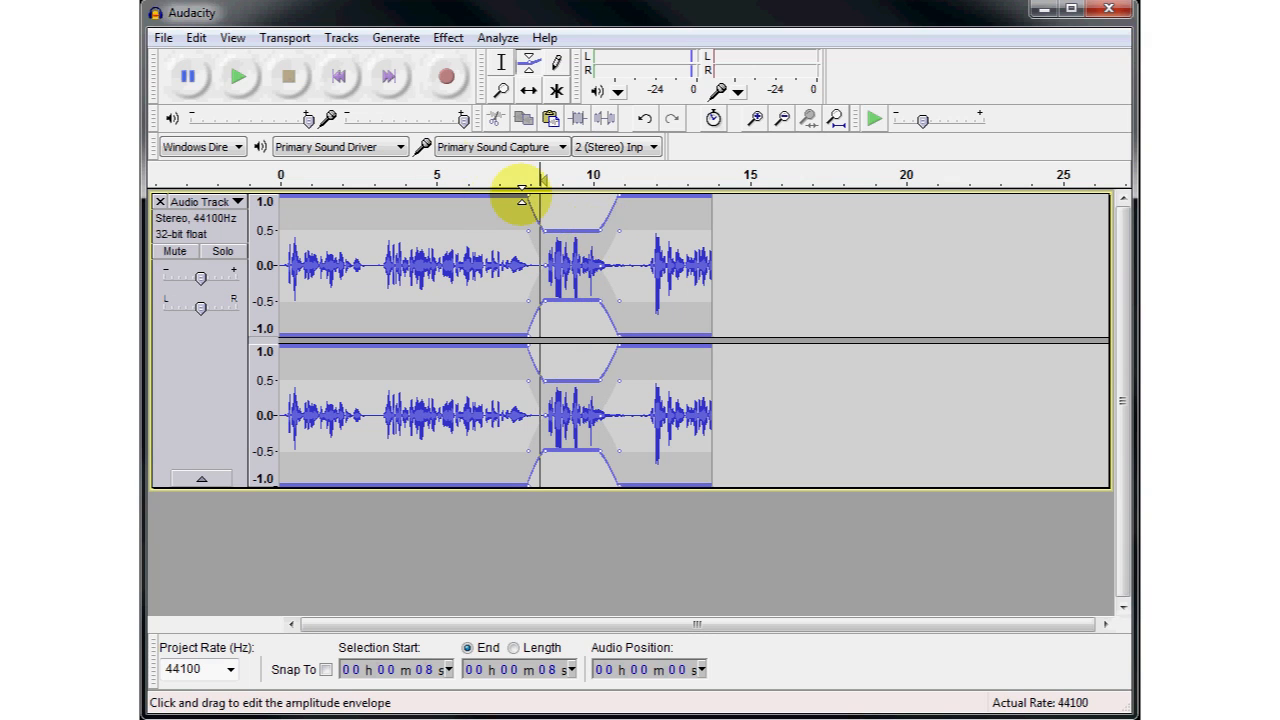
- Return to the Selection tool and play the track from about 6 seconds to check the lowered passage
left_click(503, 66)
left_click(479, 216)
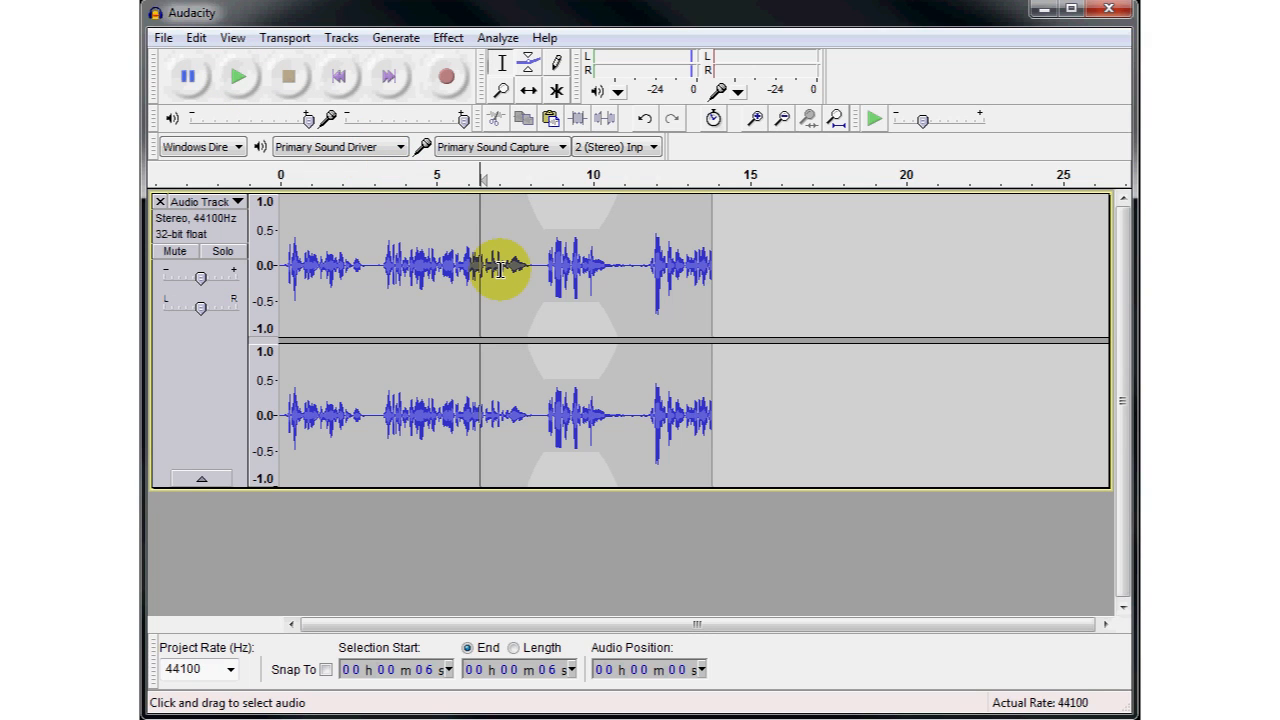
key("space")
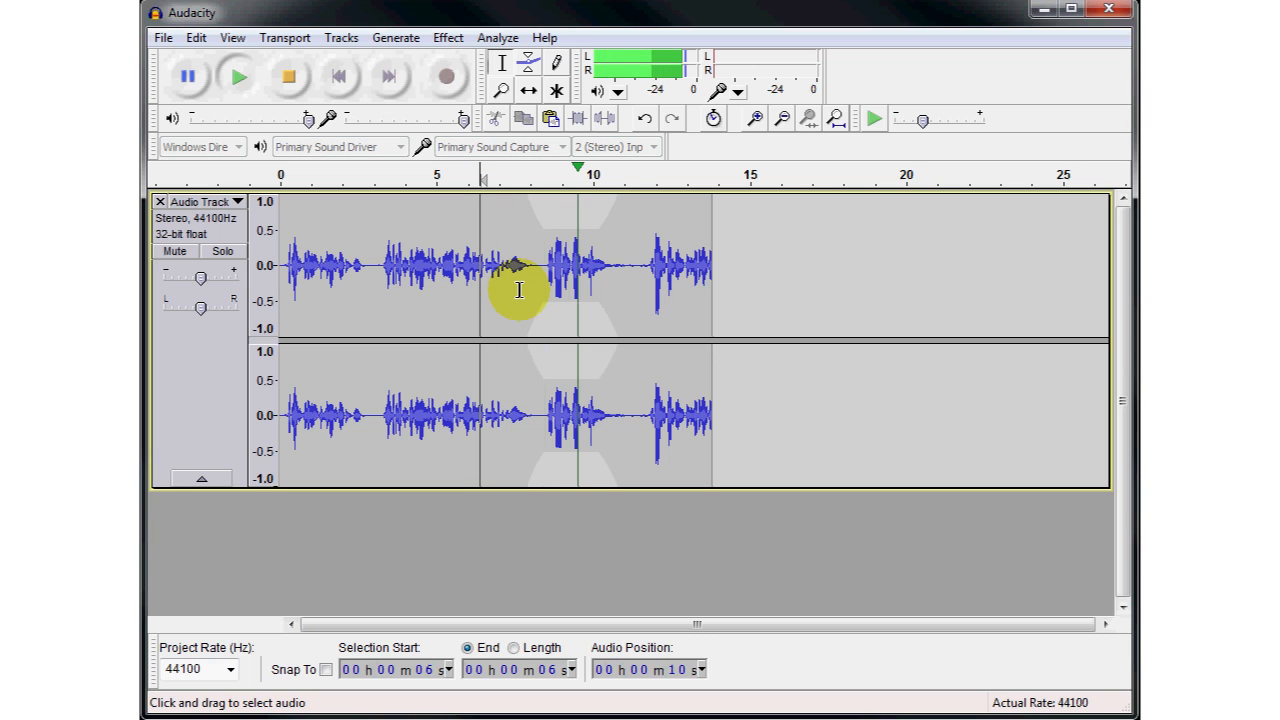
left_click(296, 84)
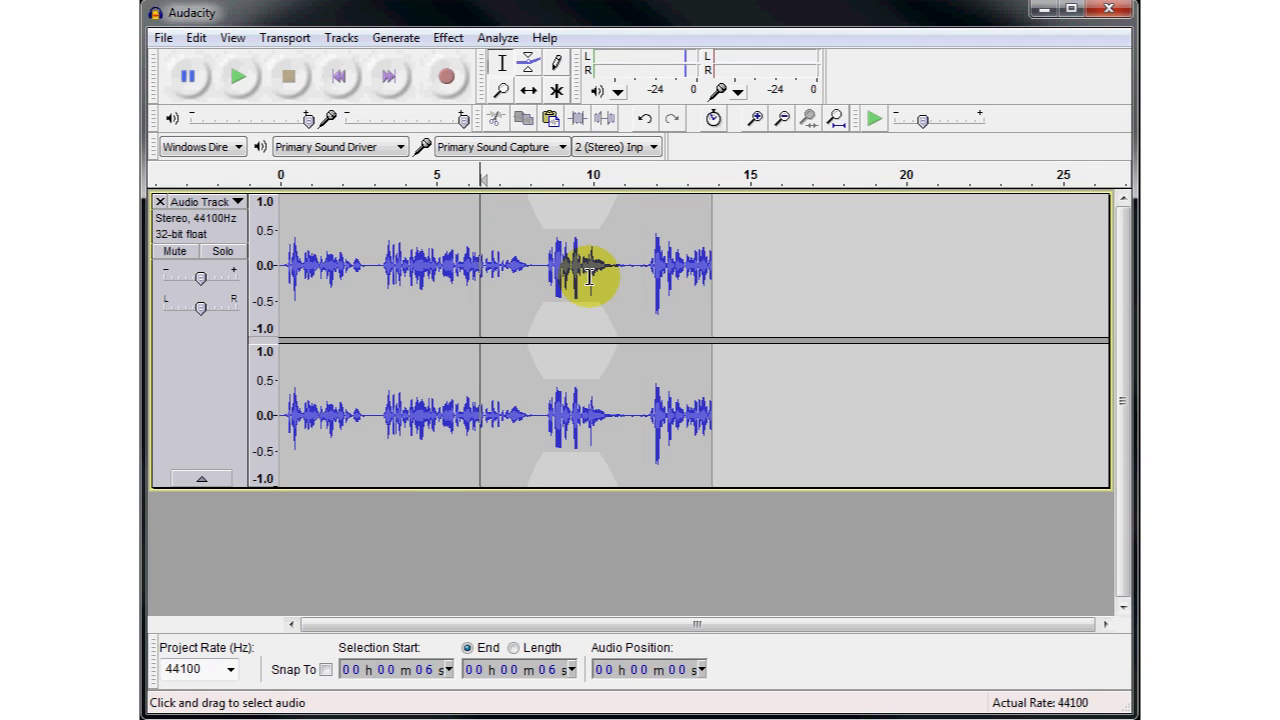
- Turn on Show Clipping so that clipped peaks are marked in the waveform
left_click(528, 66)
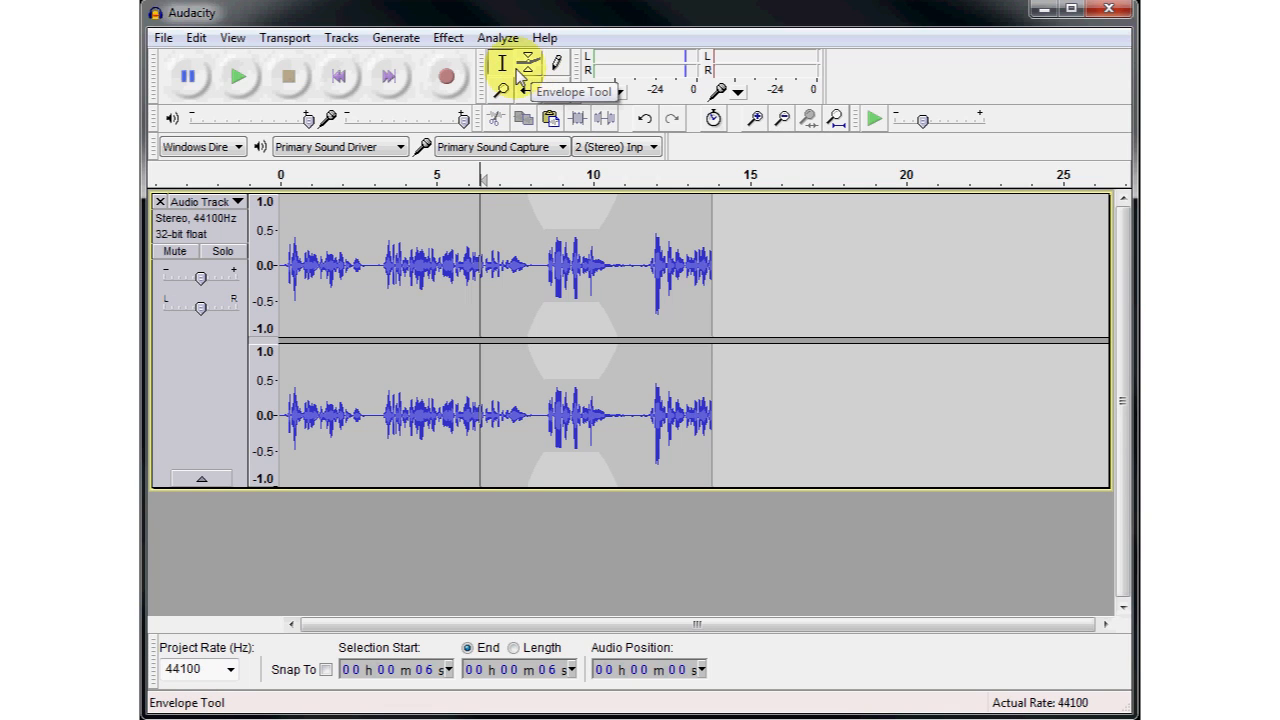
left_click(236, 40)
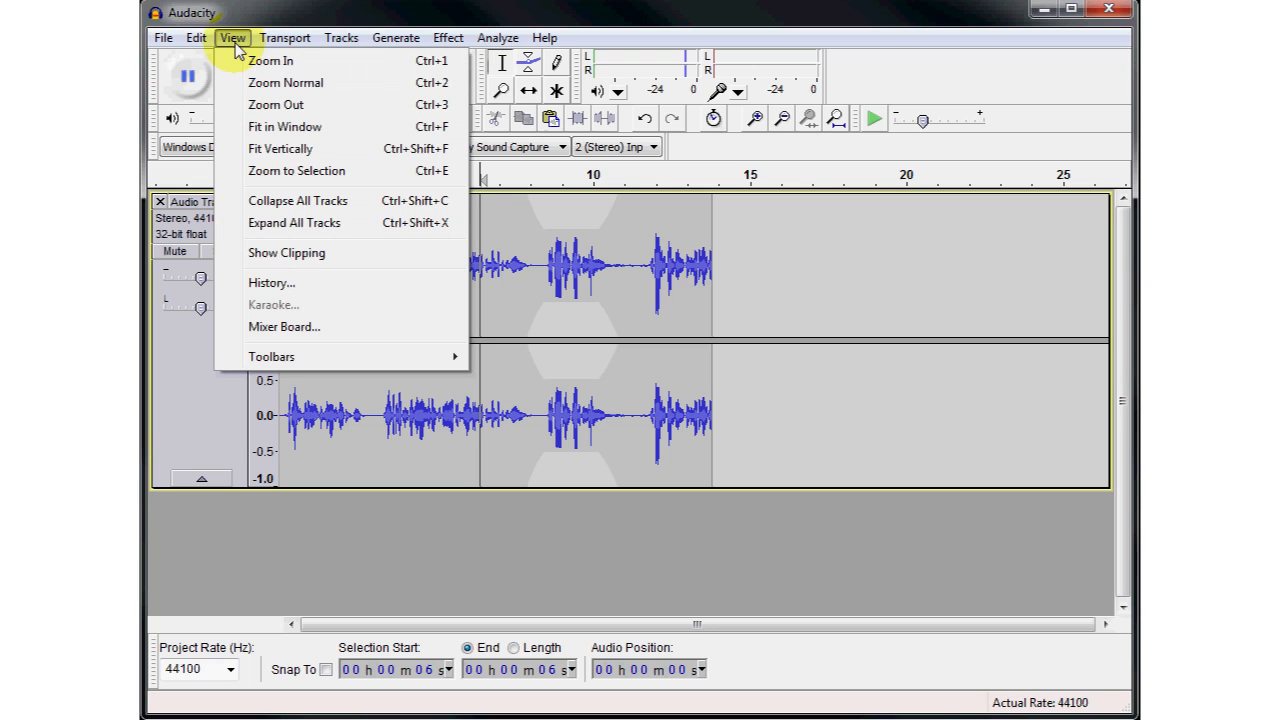
left_click(275, 253)
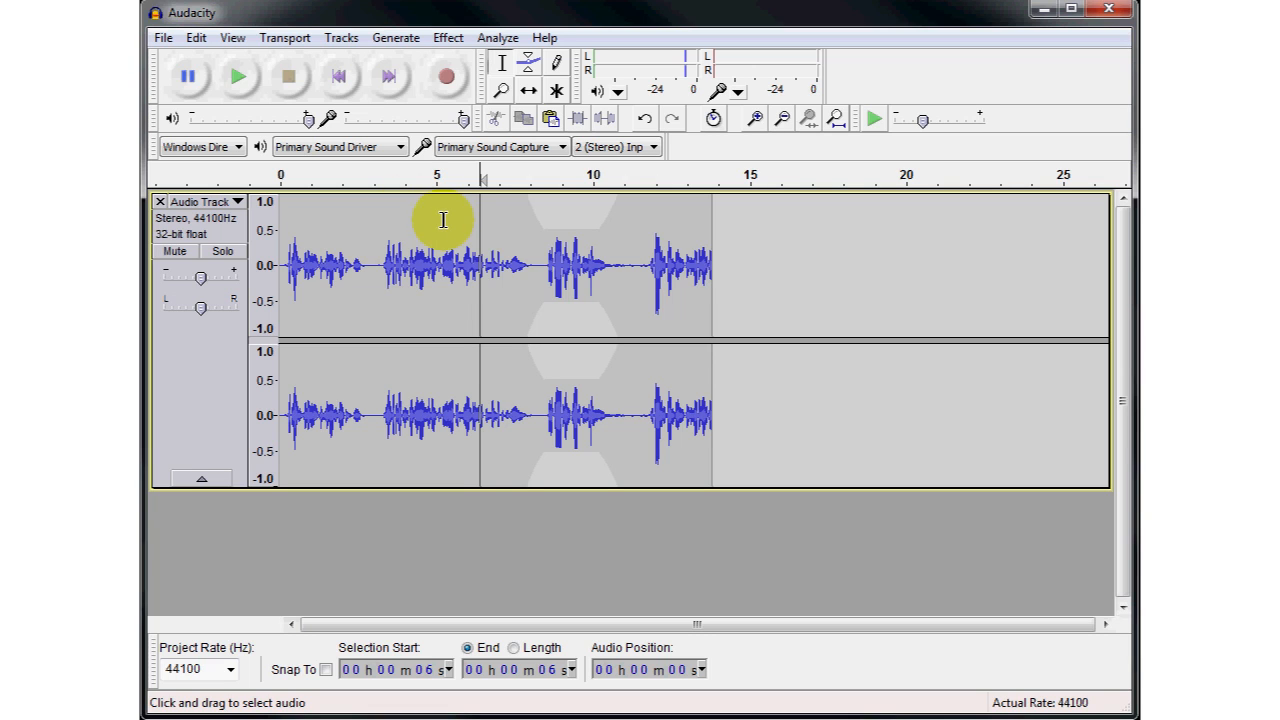
- Amplify the whole track by 0.8 dB to a new peak amplitude of 0.0 dB, without allowing clipping
left_click(450, 39)
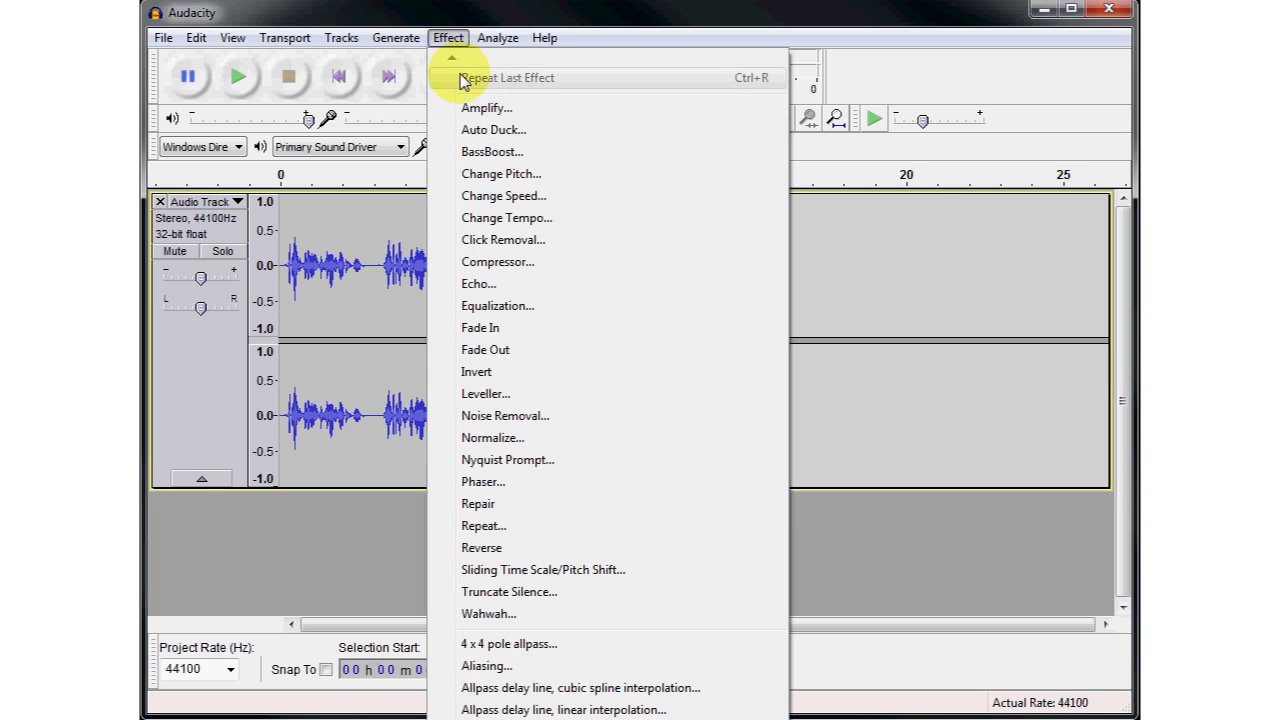
left_click(482, 108)
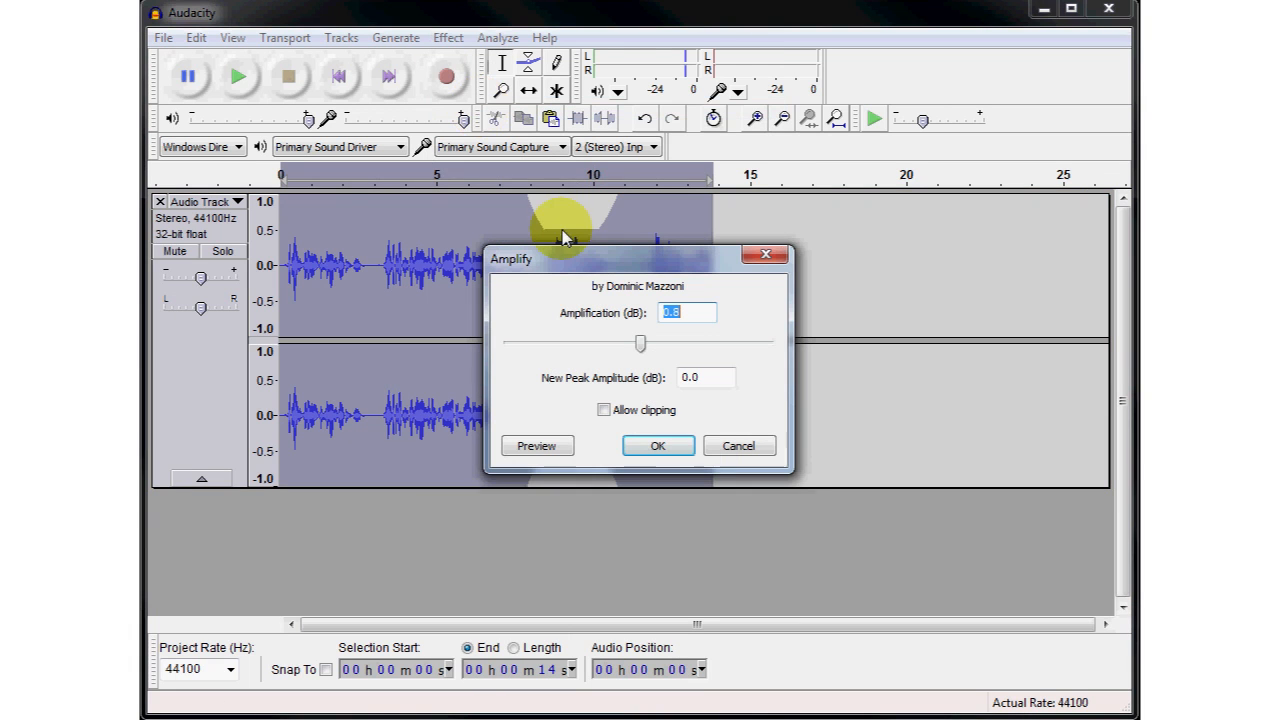
left_click_drag(583, 262, 521, 349)
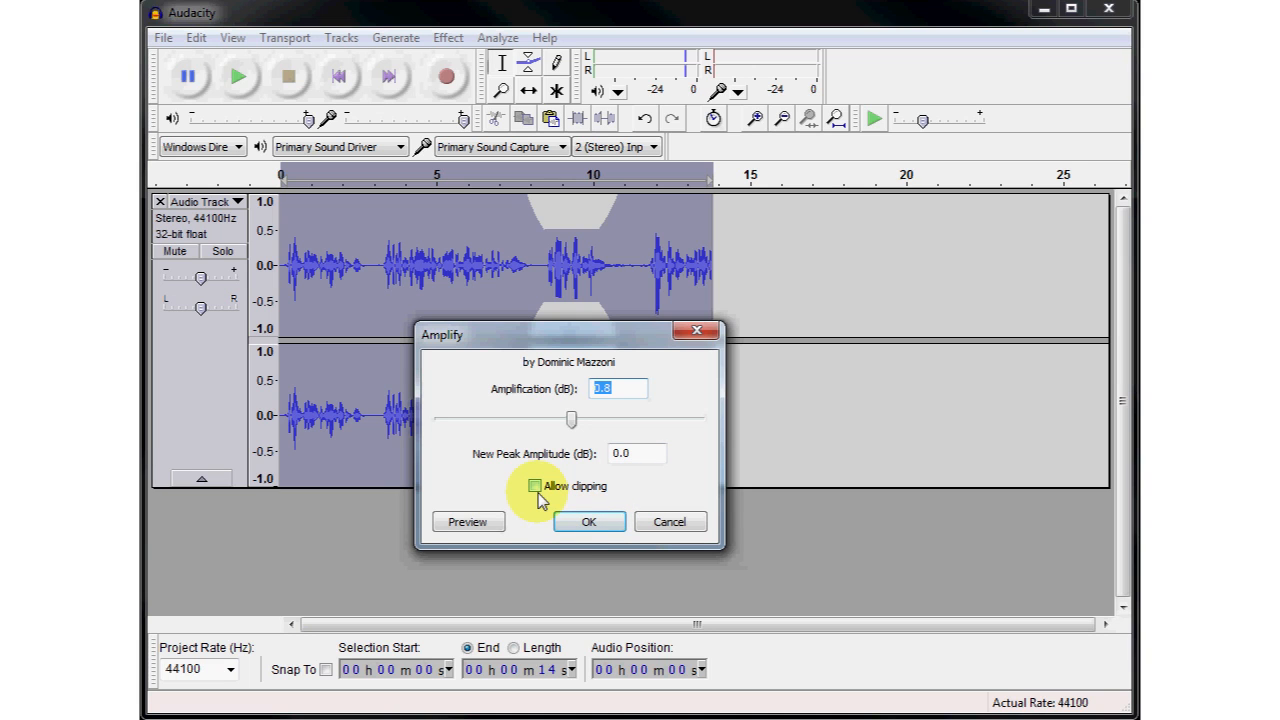
left_click(587, 524)
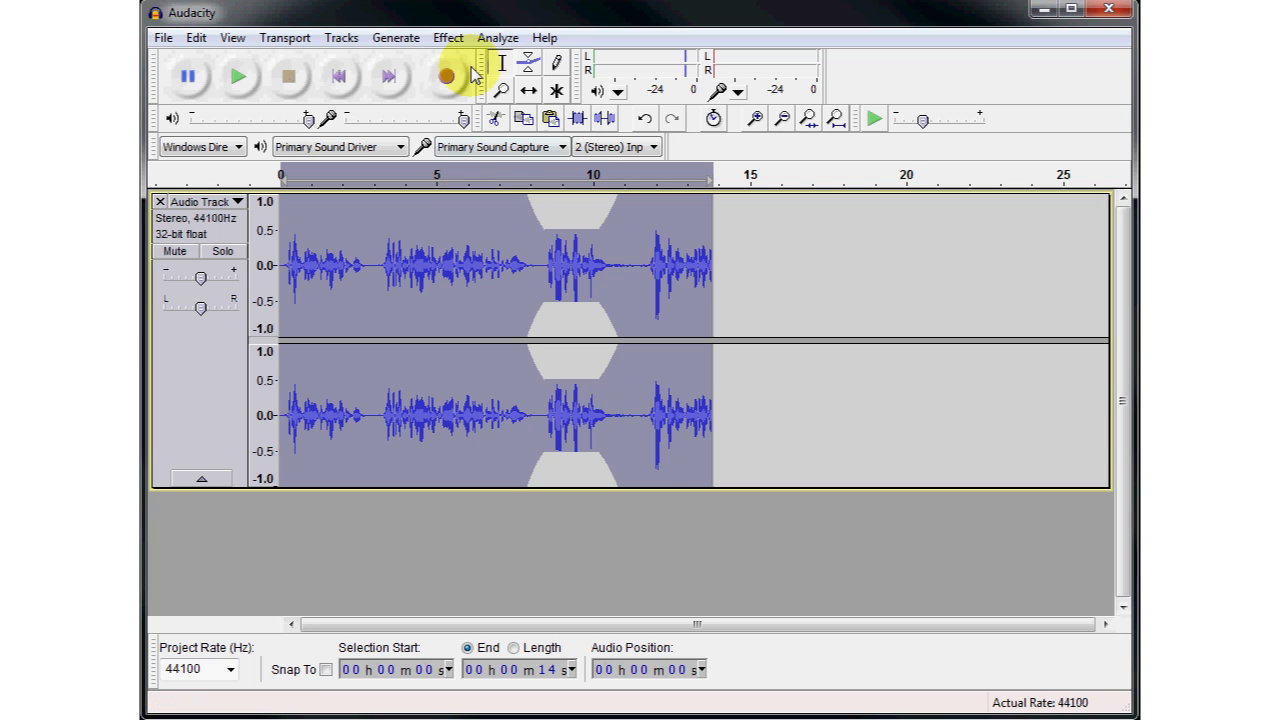
- Amplify the whole track by another 6.5 dB with clipping allowed
left_click(448, 38)
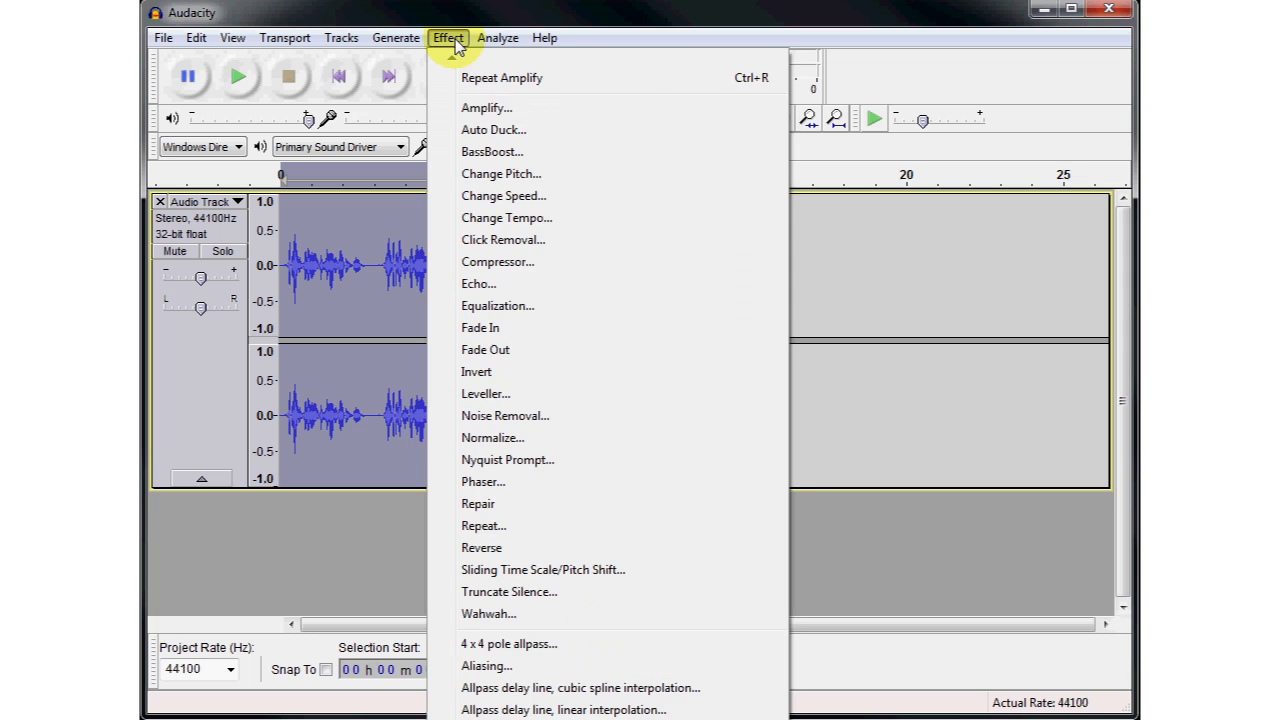
left_click(478, 106)
left_click(604, 410)
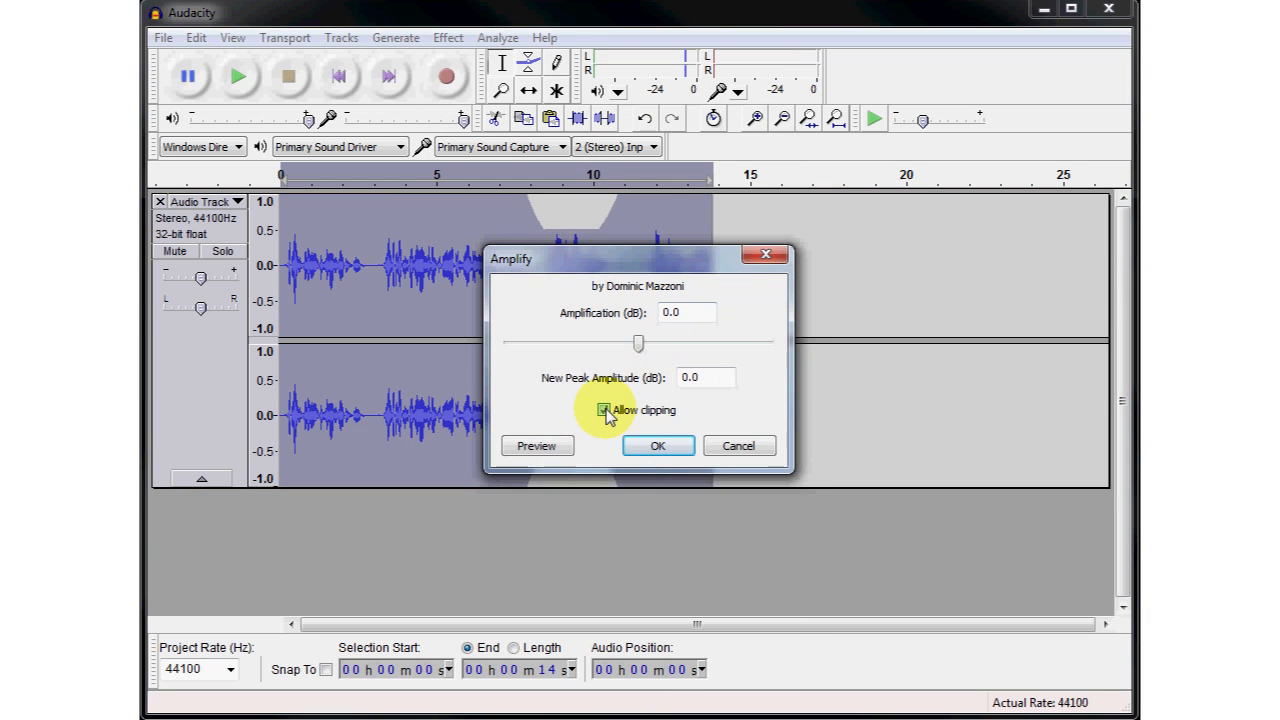
left_click(641, 343)
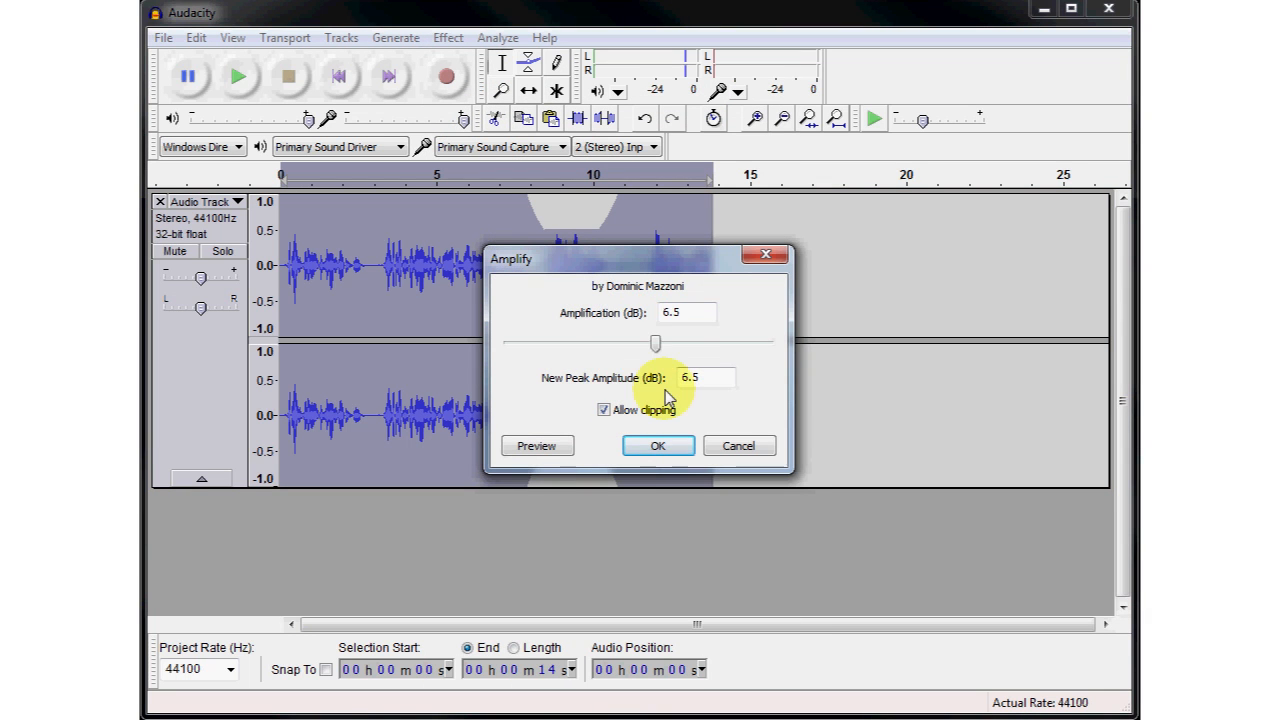
left_click(658, 446)
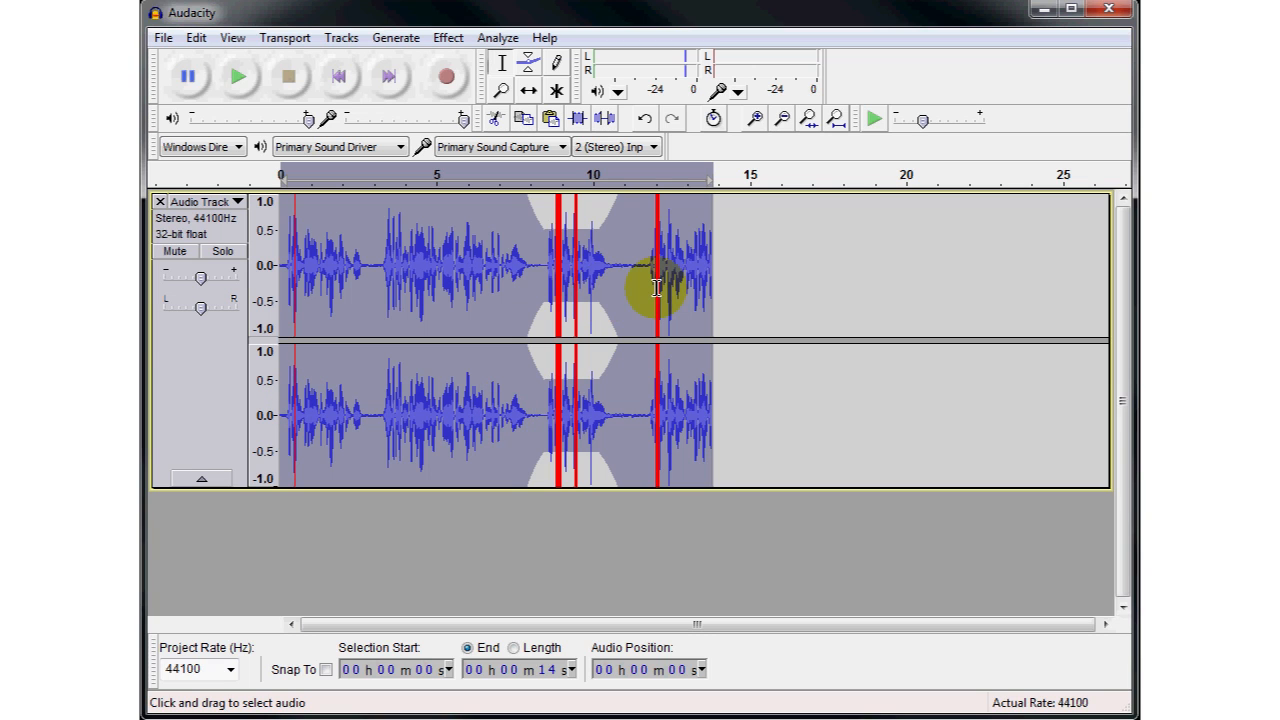
- Shape the envelope with control points around the clipped peak at about 12 seconds, pulling it down to about 0.5
left_click(528, 64)
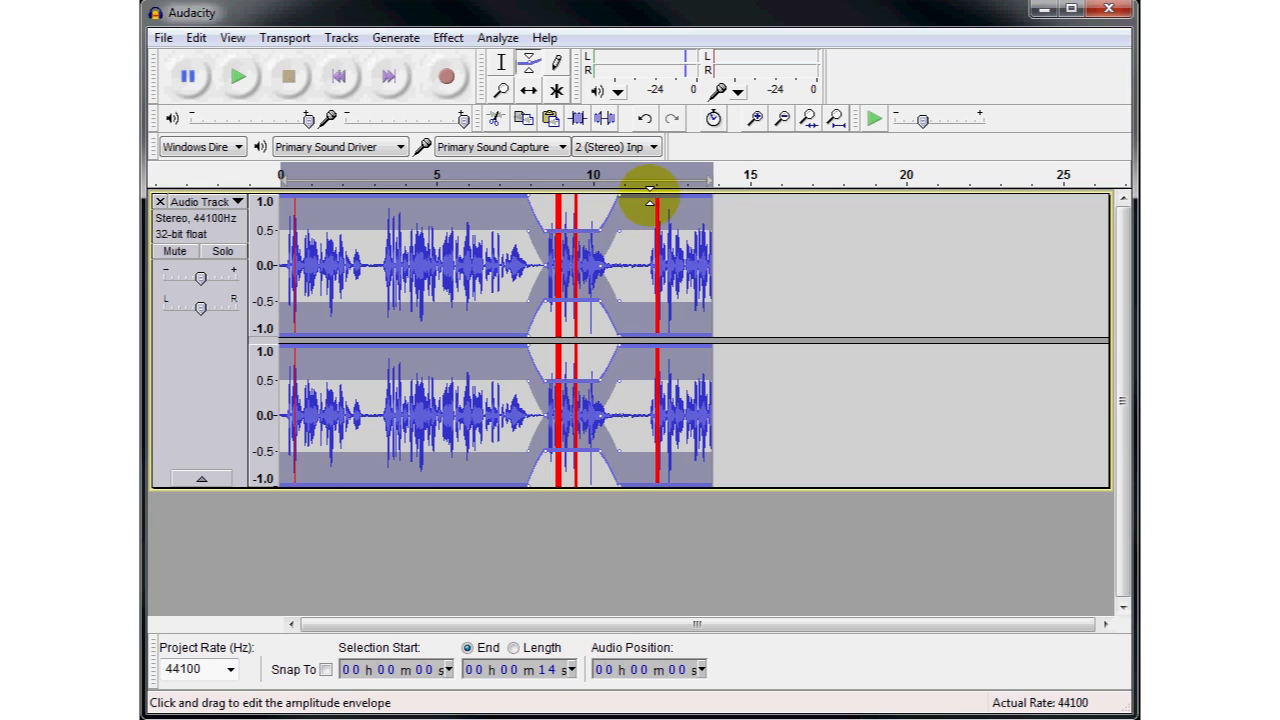
left_click_drag(650, 203, 661, 199)
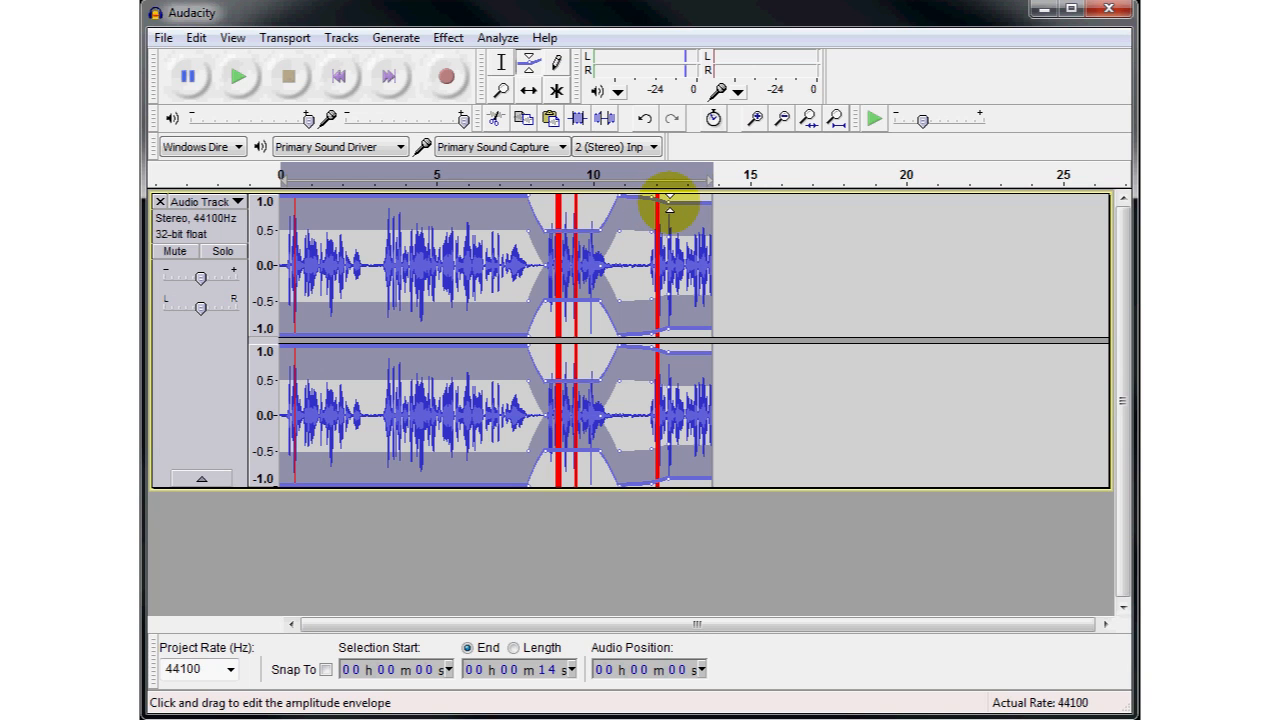
left_click(756, 120)
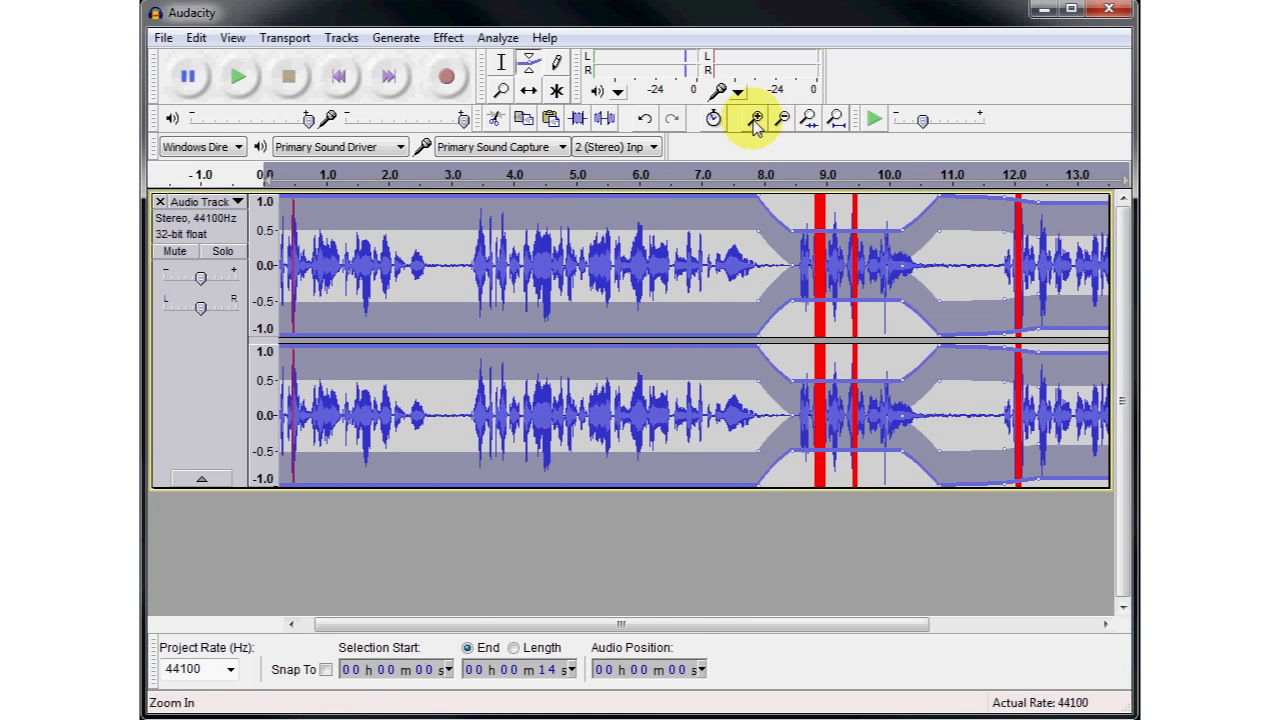
left_click(756, 120)
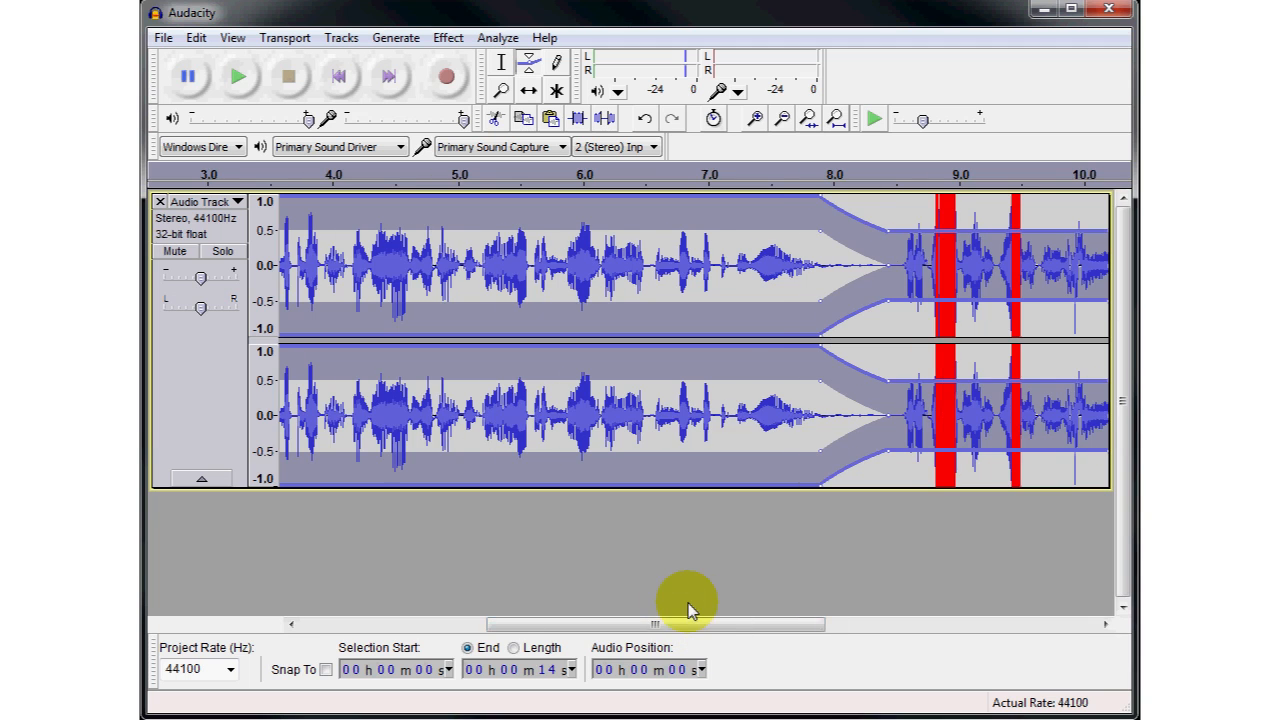
left_click_drag(690, 624, 914, 630)
mouse_move(776, 210)
left_mouse_down()
mouse_move(783, 201)
mouse_move(782, 228)
left_mouse_up()
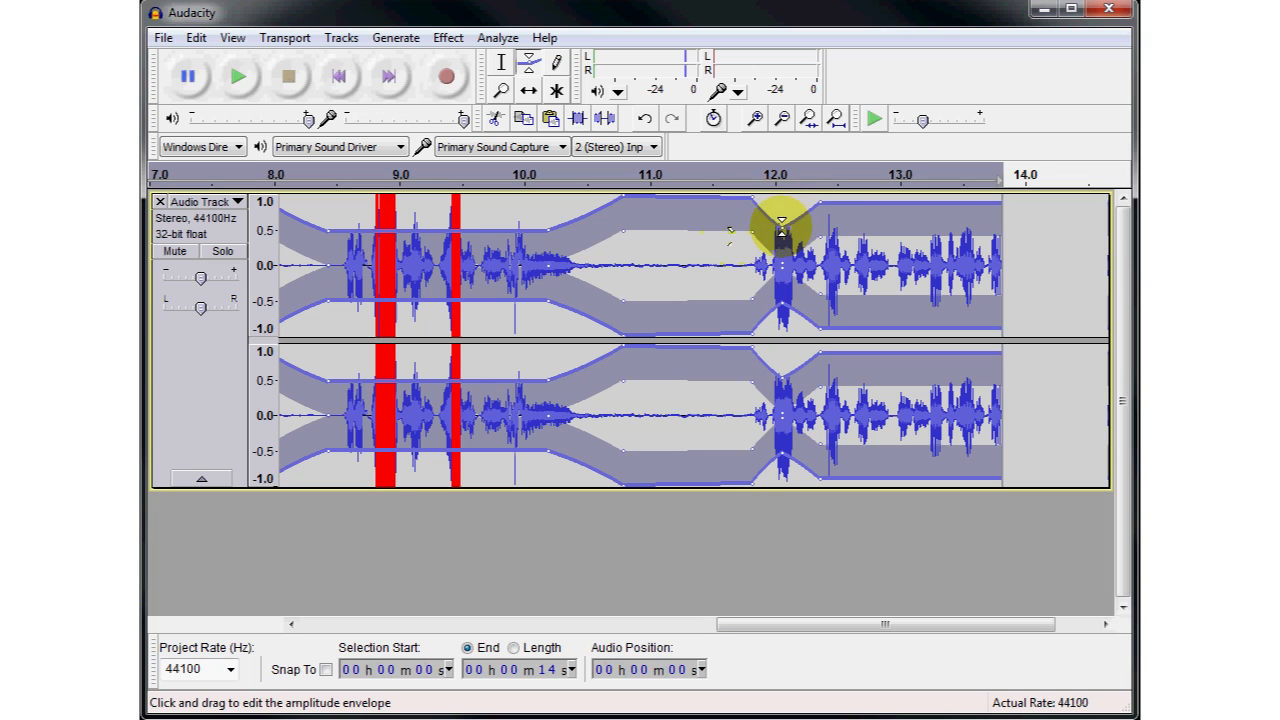
- Add envelope points at the clipped peak just before 9 seconds and lower it slightly to remove the clipping
left_click_drag(903, 625, 825, 627)
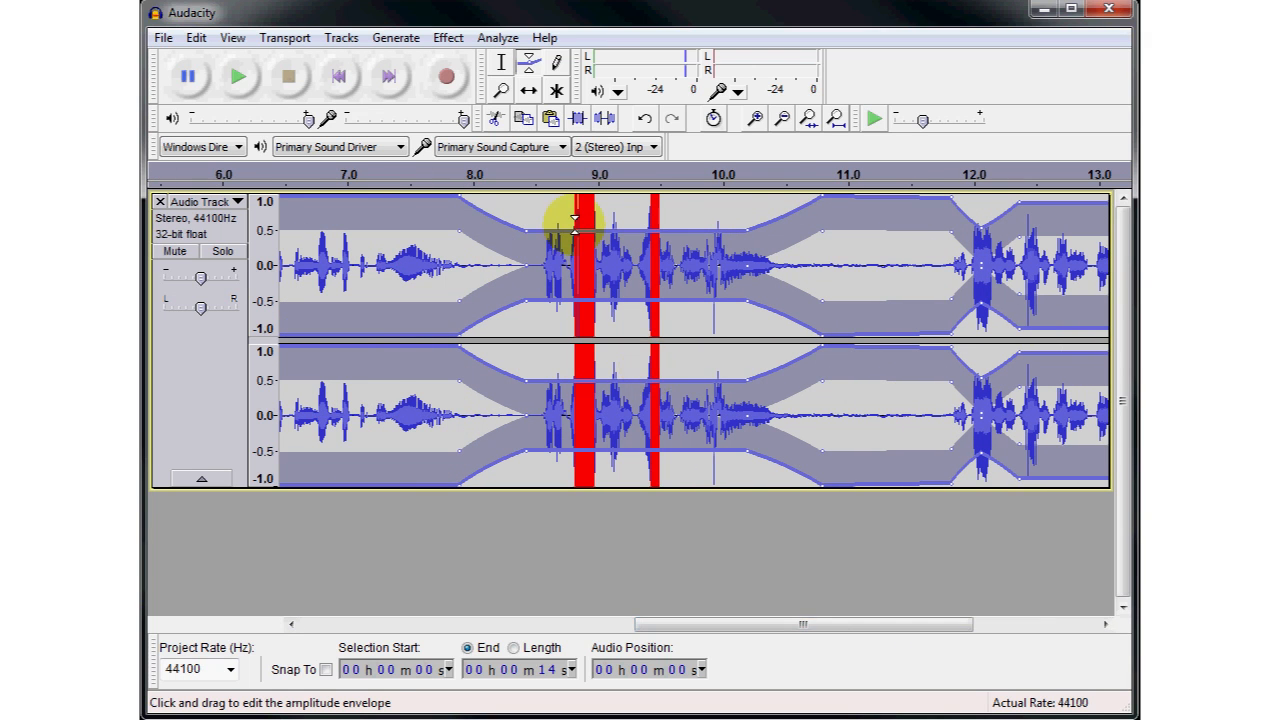
left_click(573, 232)
left_click(586, 232)
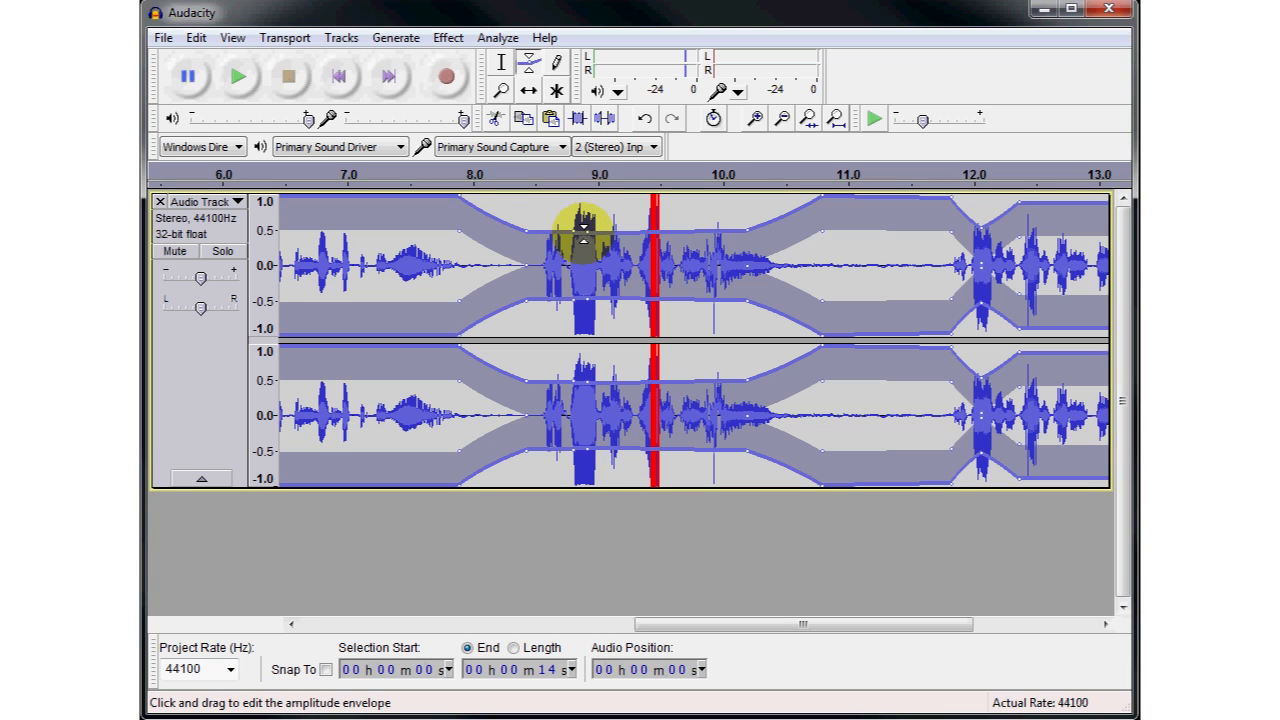
- Lower the envelope slightly to remove the clipping at about 9.5 seconds, and pull down the clipped peak near 0.5 seconds between added control points
left_click(743, 231)
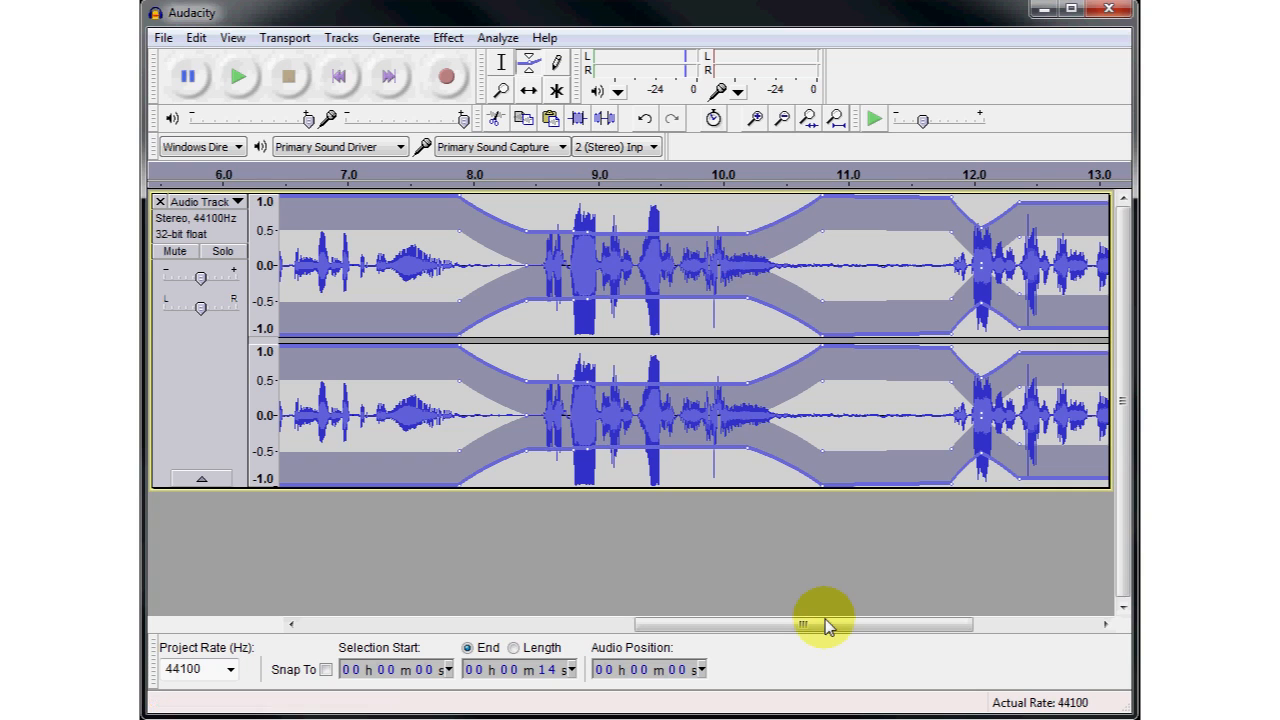
left_click_drag(826, 625, 447, 621)
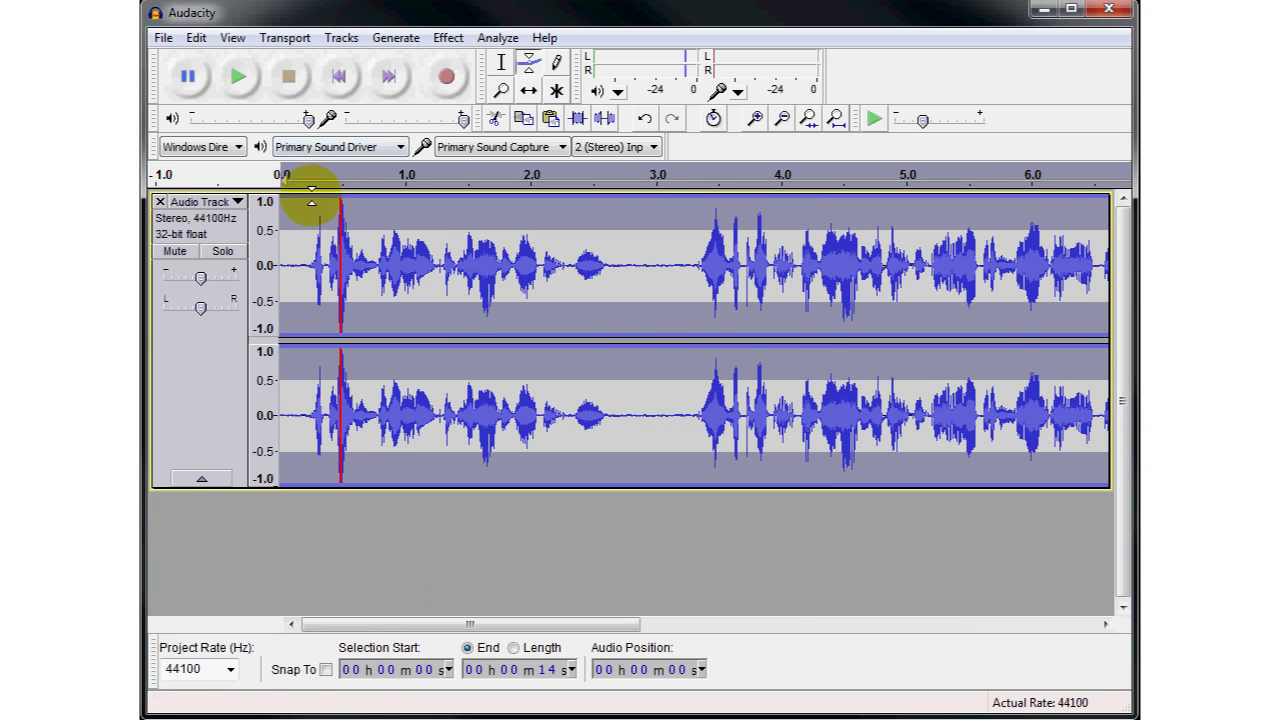
left_click(364, 196)
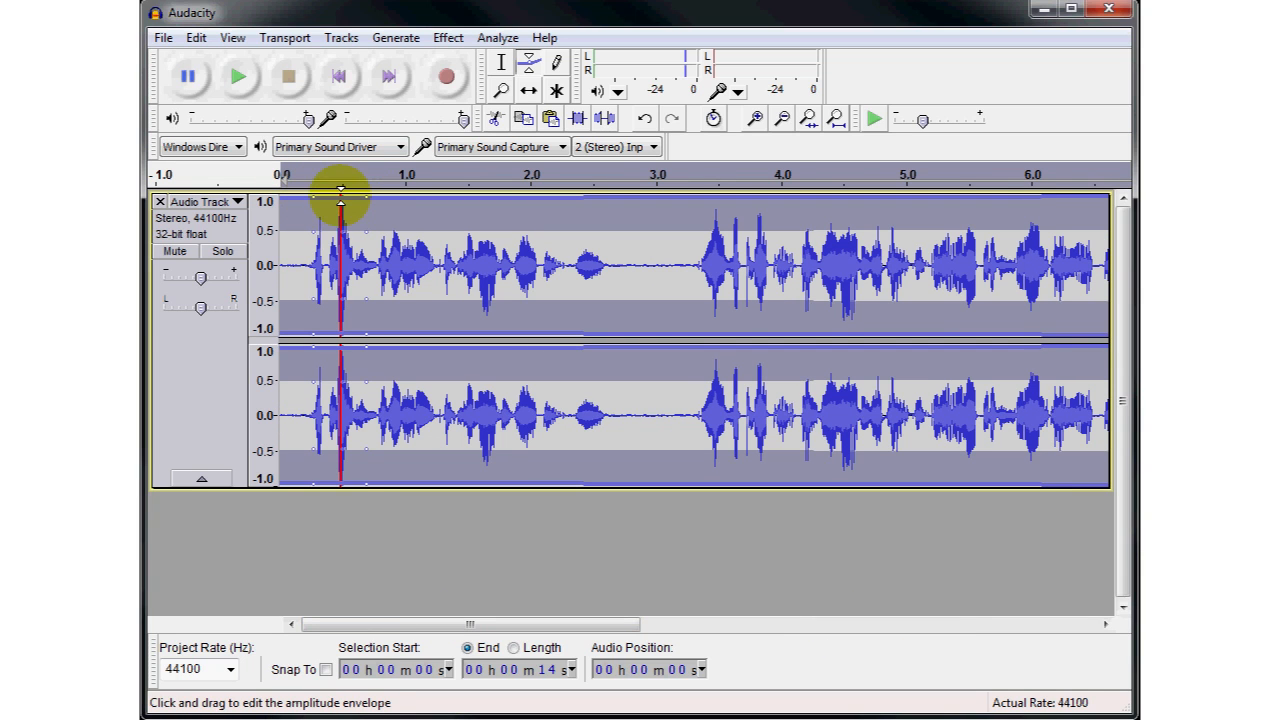
left_click(340, 200)
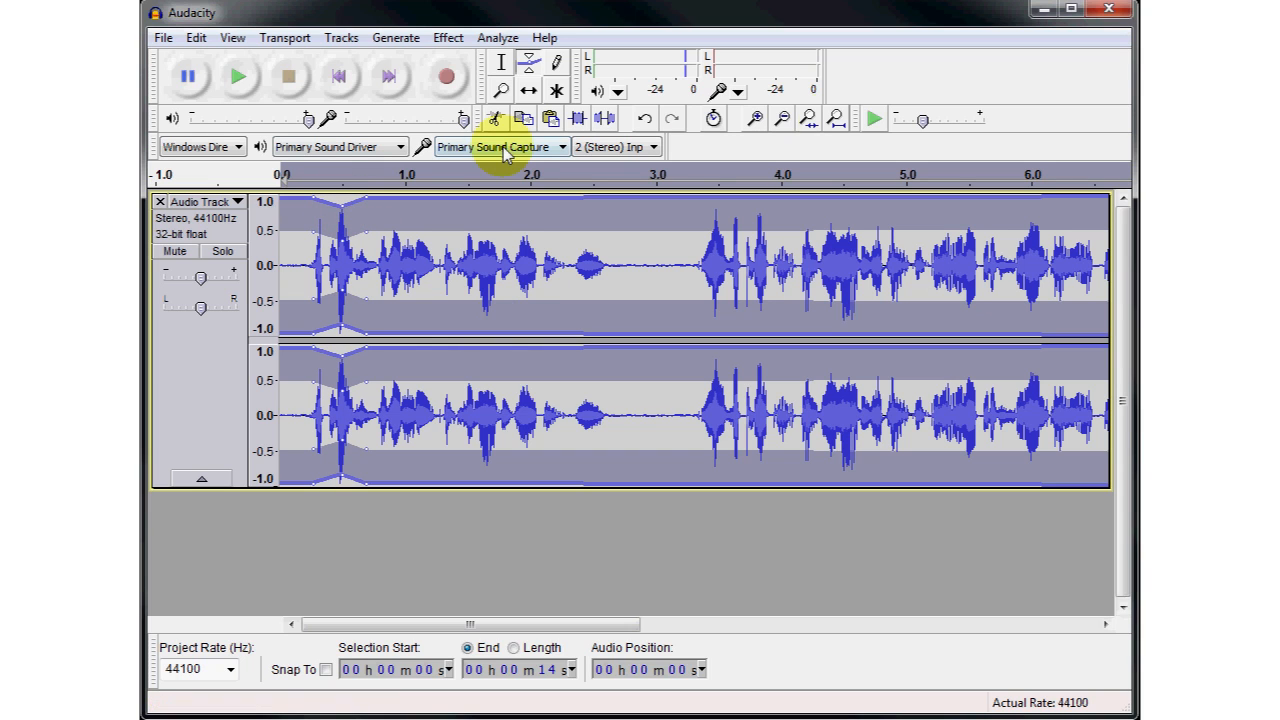
left_click(836, 120)
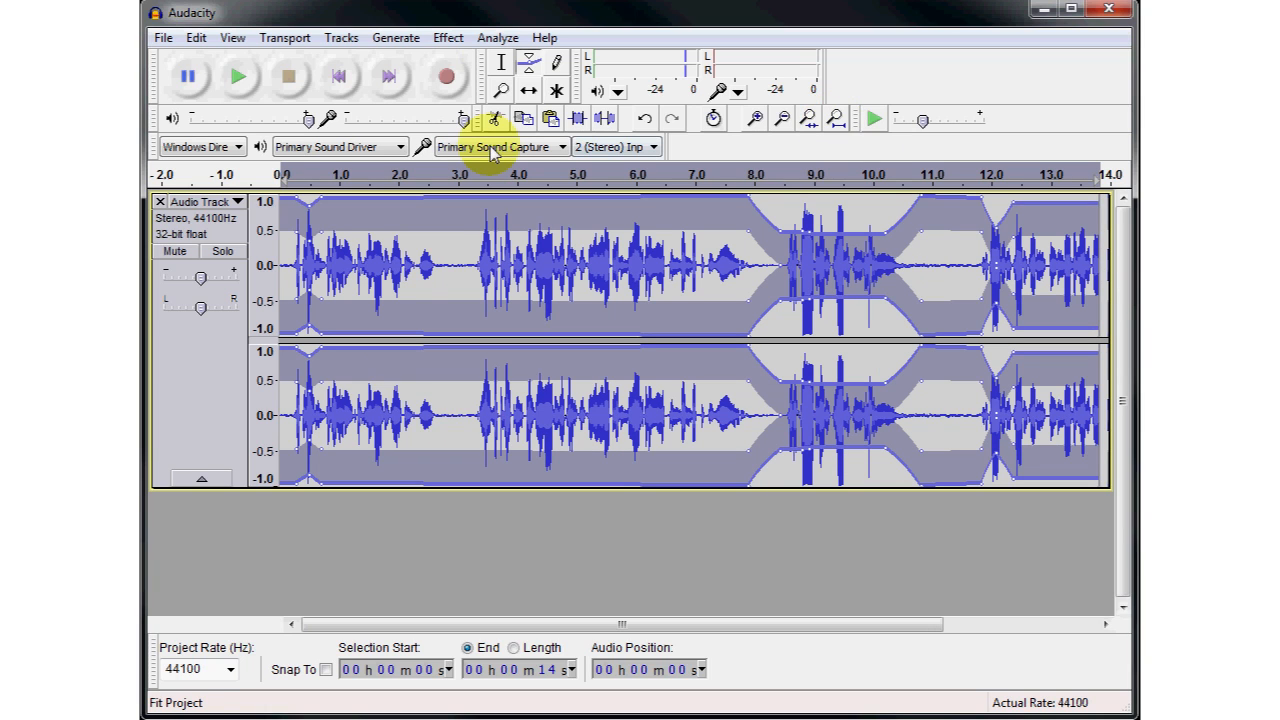
- Delete the last section of the voice track, from about 11 seconds to its end
left_click(502, 66)
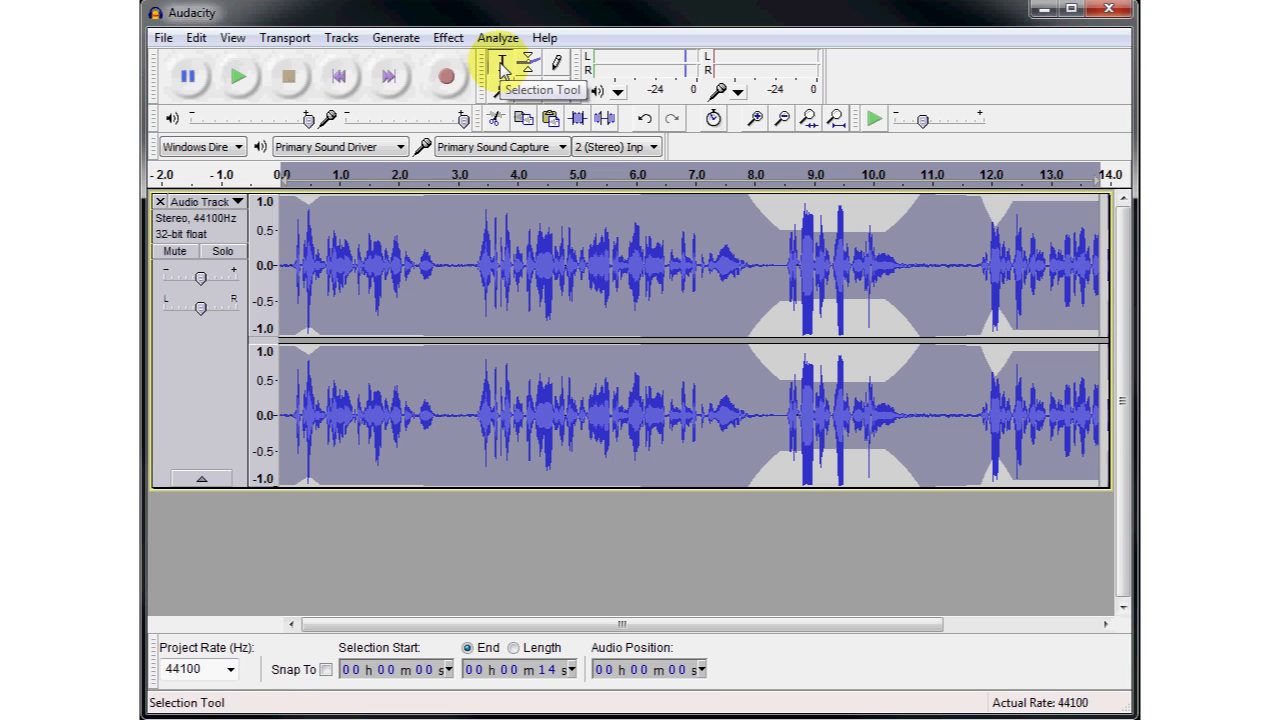
left_click(783, 120)
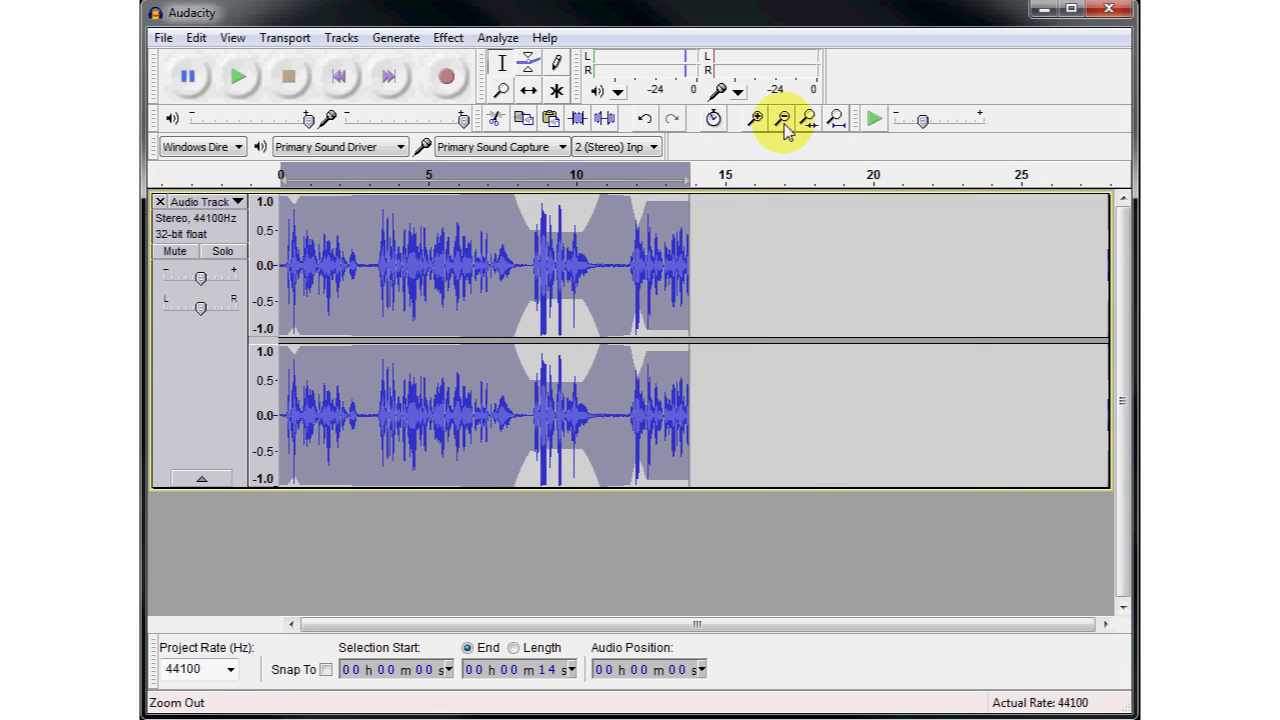
left_click(783, 120)
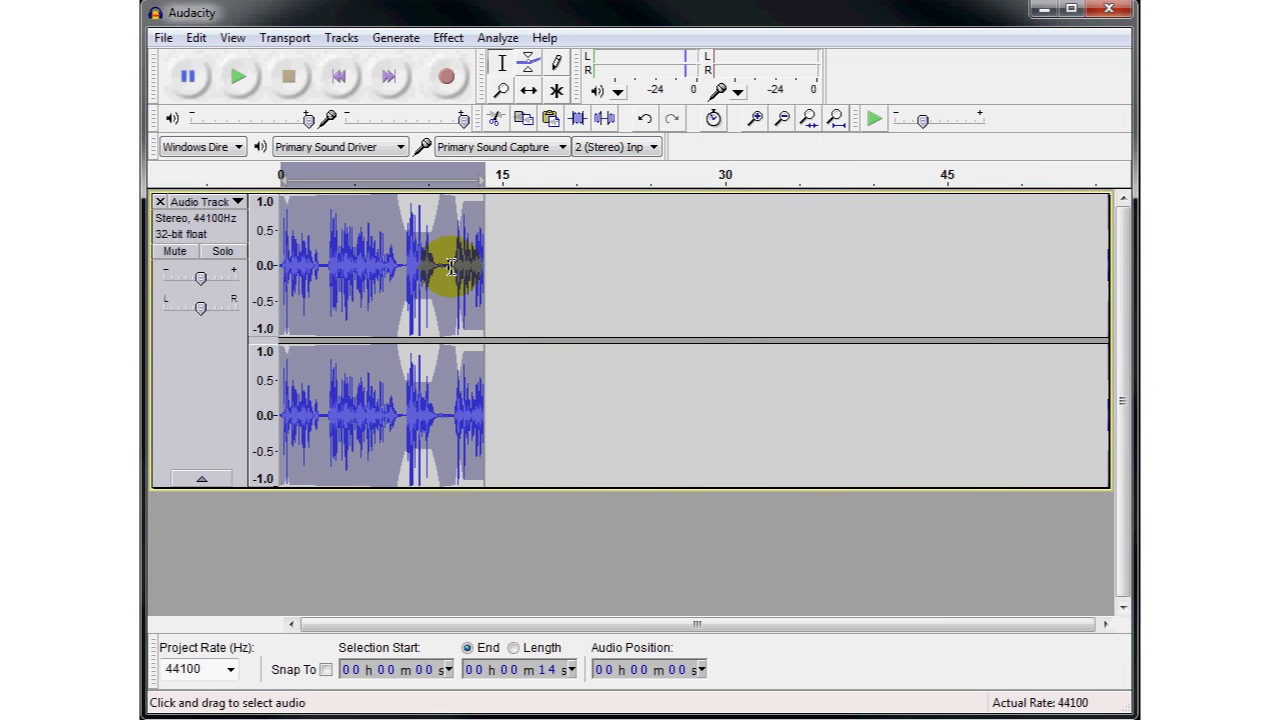
left_click_drag(451, 267, 549, 267)
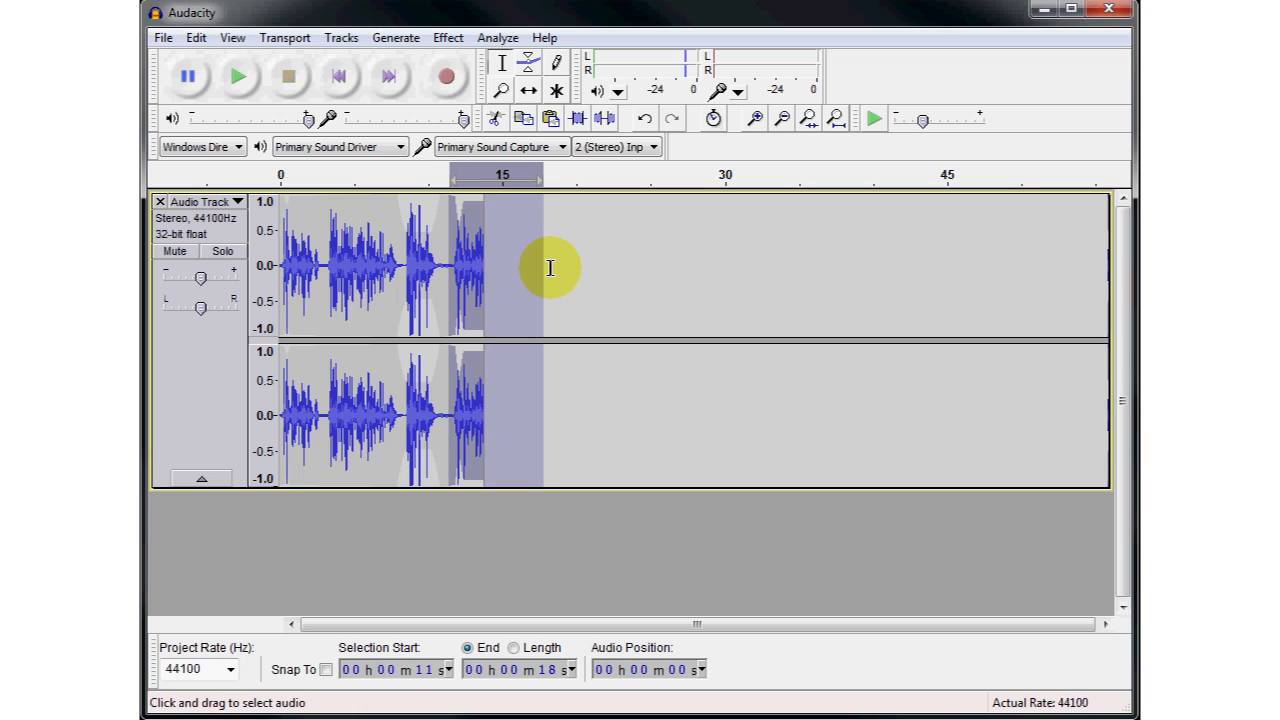
key("Delete")
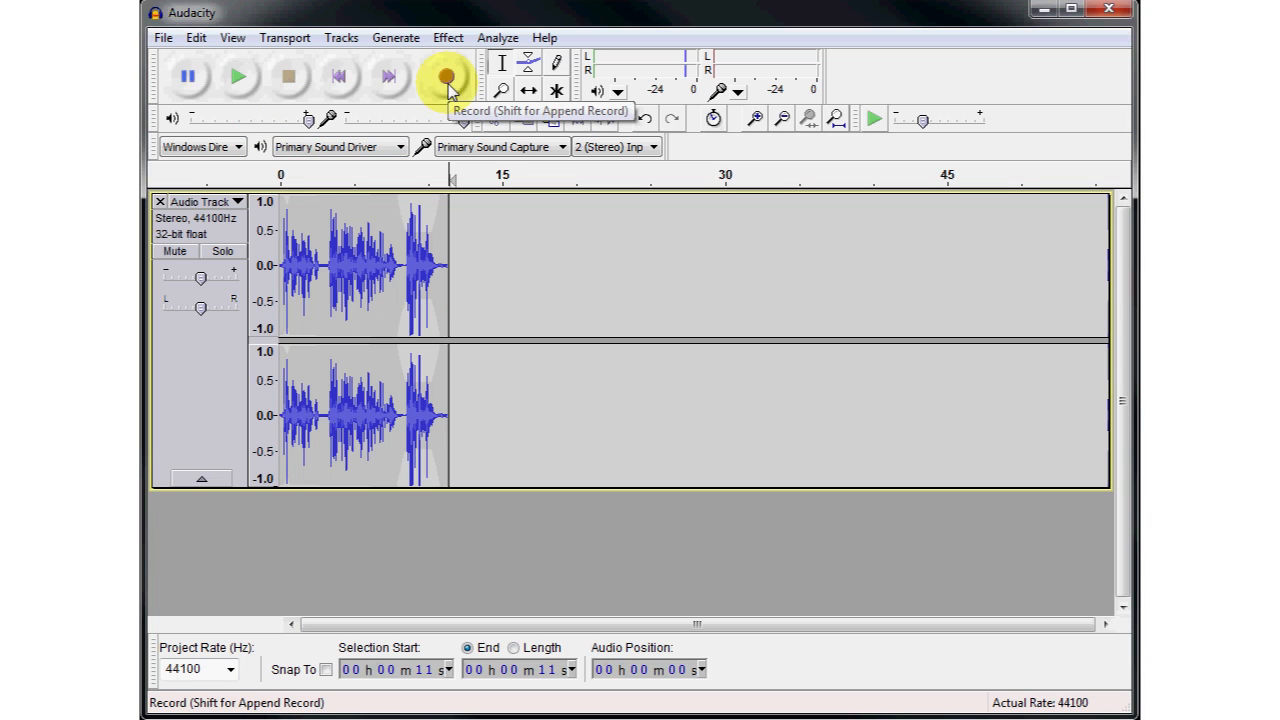
- Append about 8 seconds of new recording to the end of the existing track and try to time-shift the added audio
key("shift")
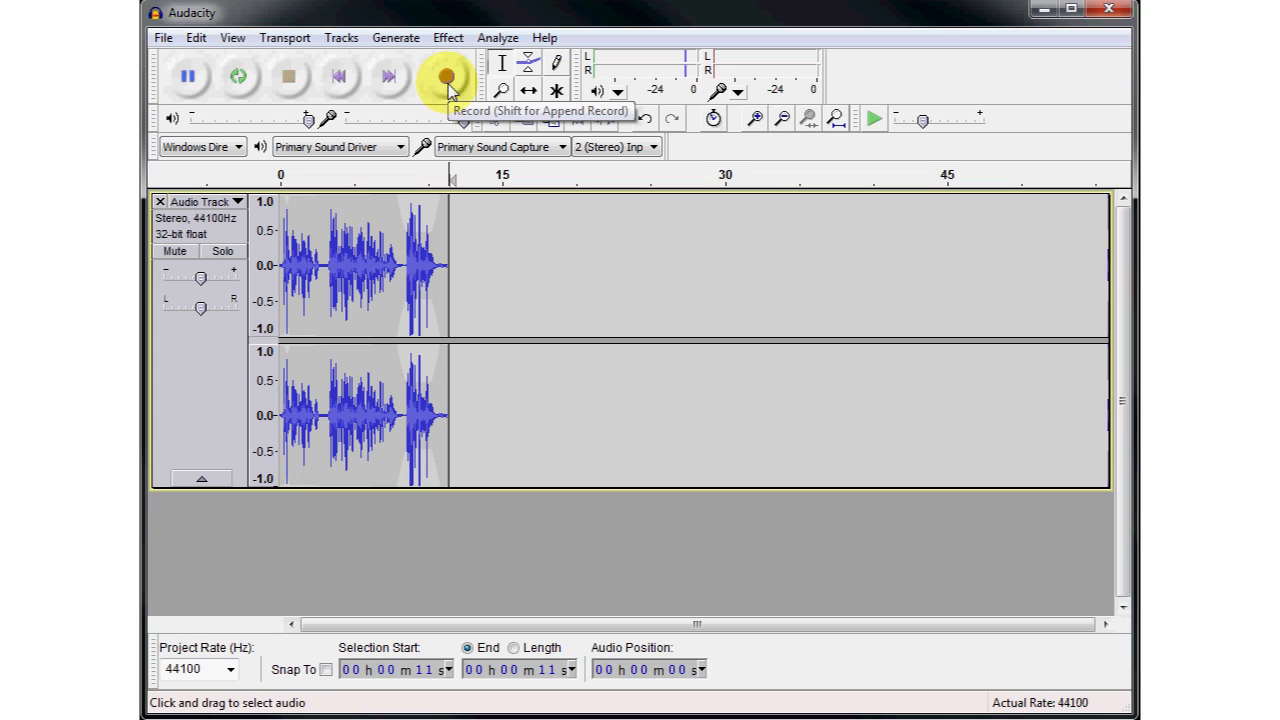
left_click(447, 80, "shift")
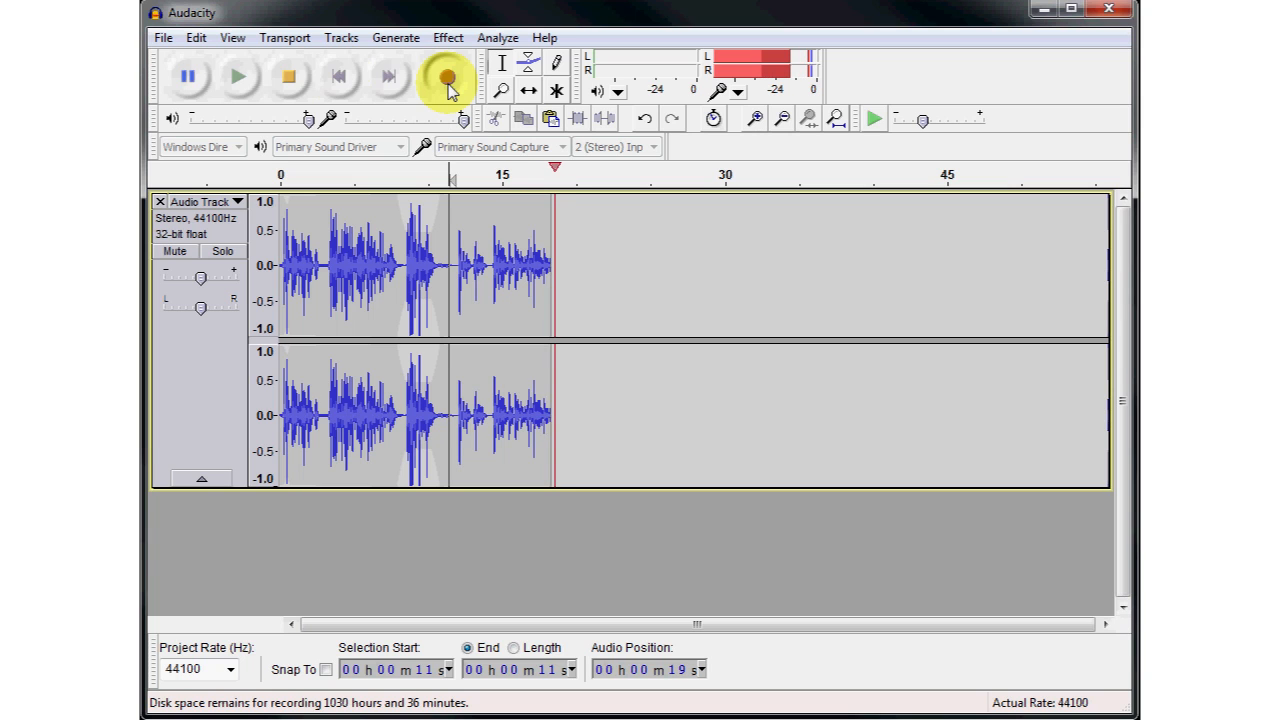
left_click(293, 79)
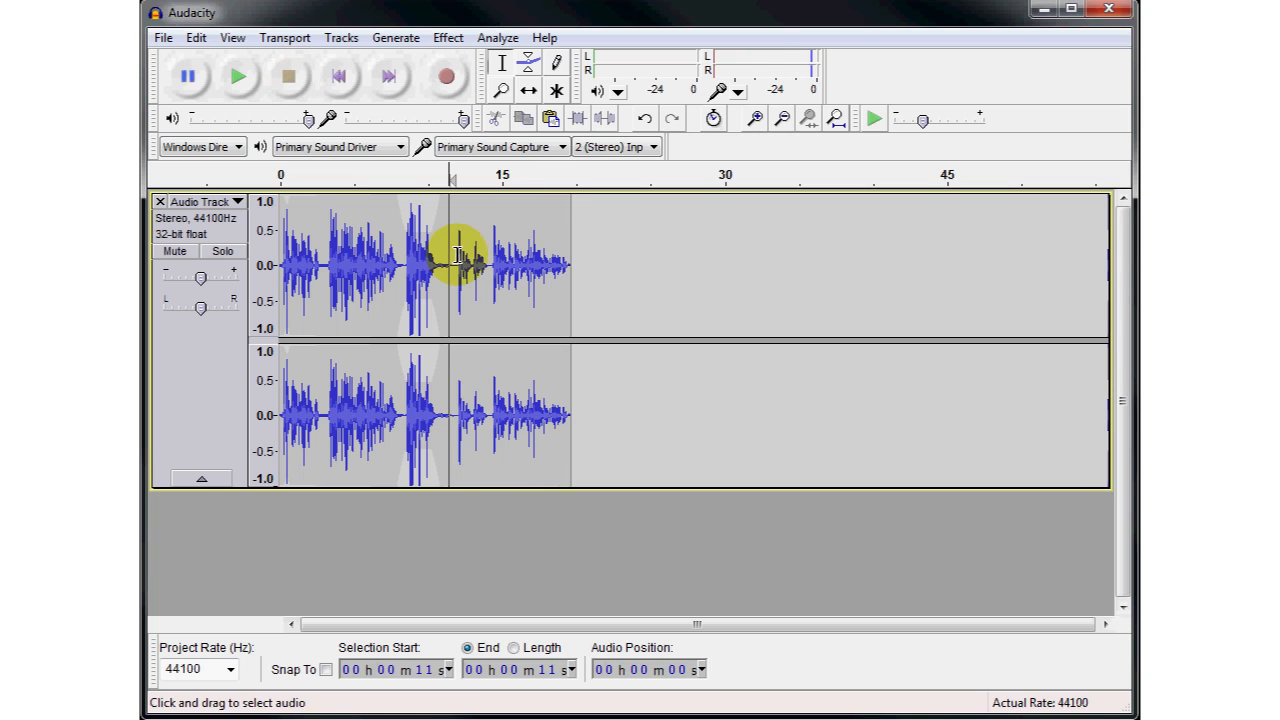
left_click(529, 90)
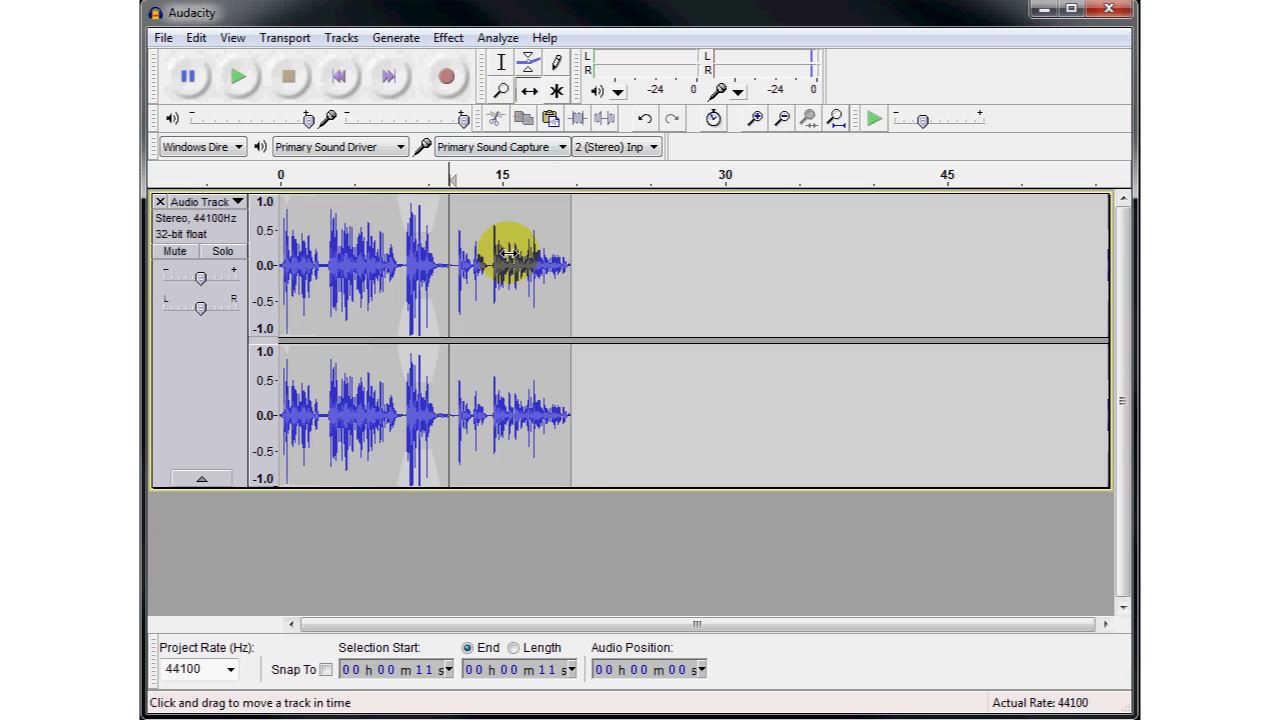
mouse_move(507, 253)
left_mouse_down()
mouse_move(471, 249)
mouse_move(509, 255)
left_mouse_up()
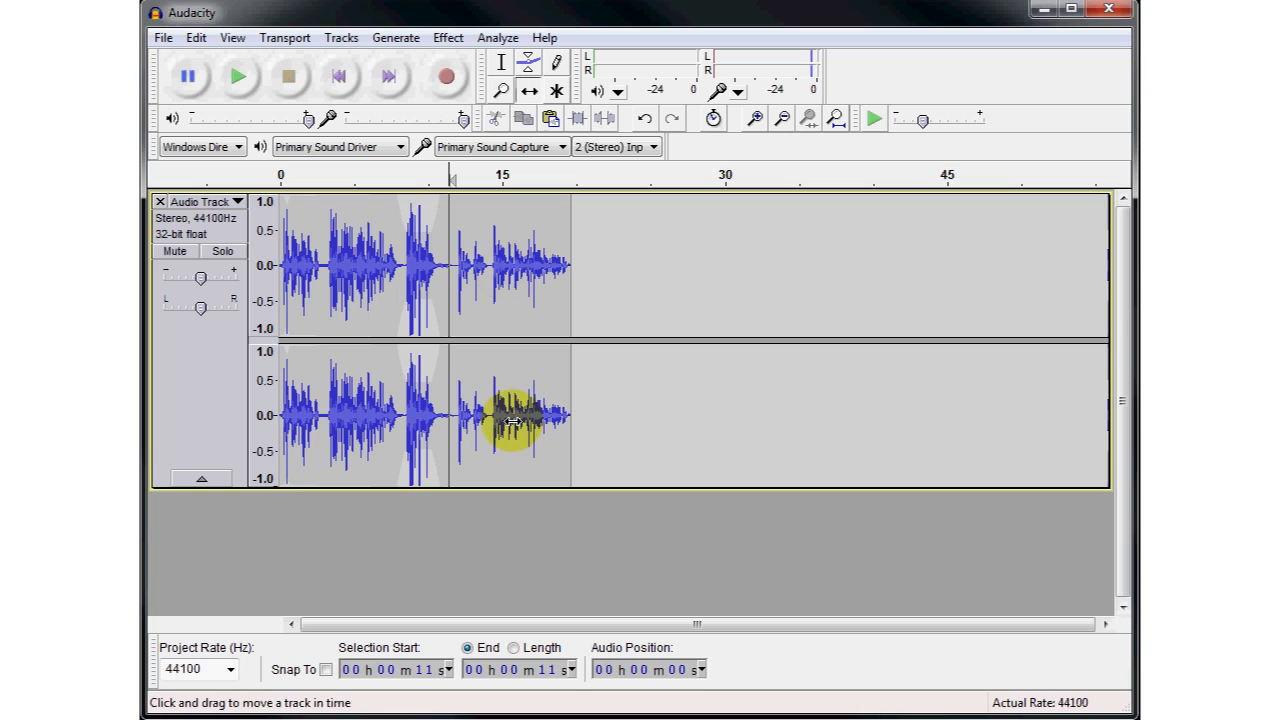
- Mute the voice track and reduce its display height
left_click(182, 256)
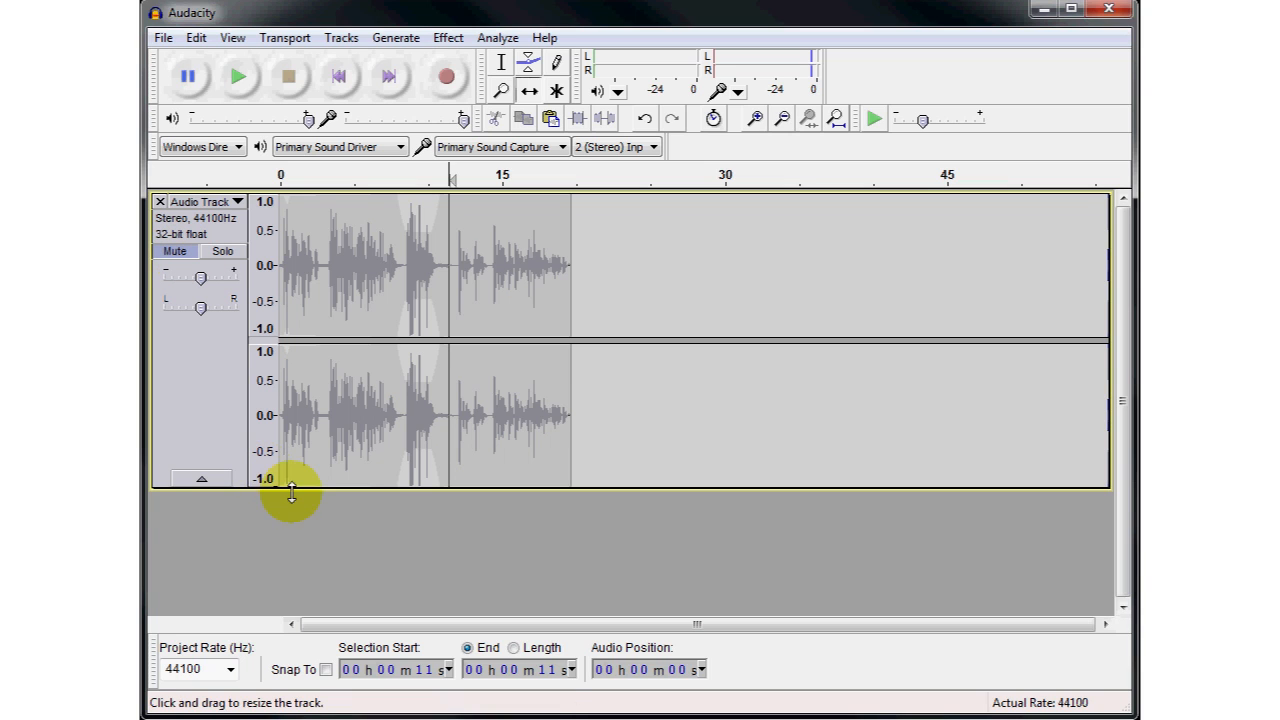
left_click_drag(291, 492, 304, 352)
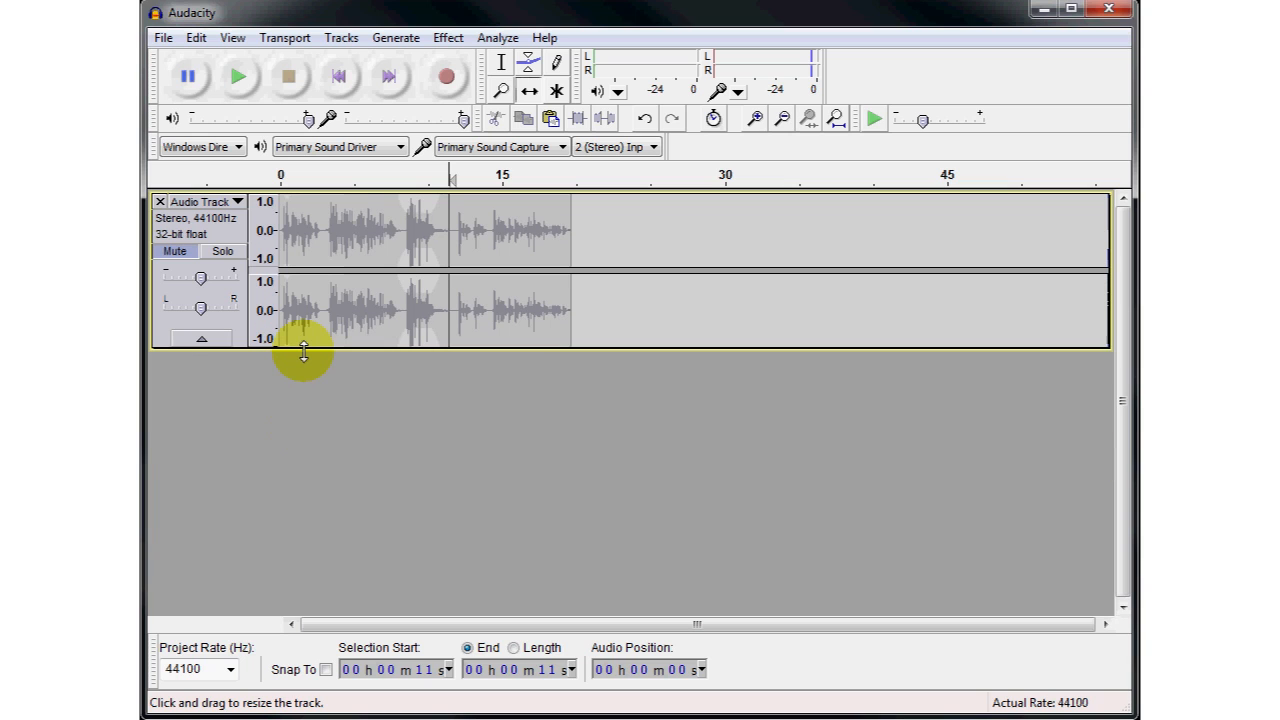
- Record about 7 seconds of audio into a new second track starting at the end of the first track, and reduce the new track's height
left_click(387, 78)
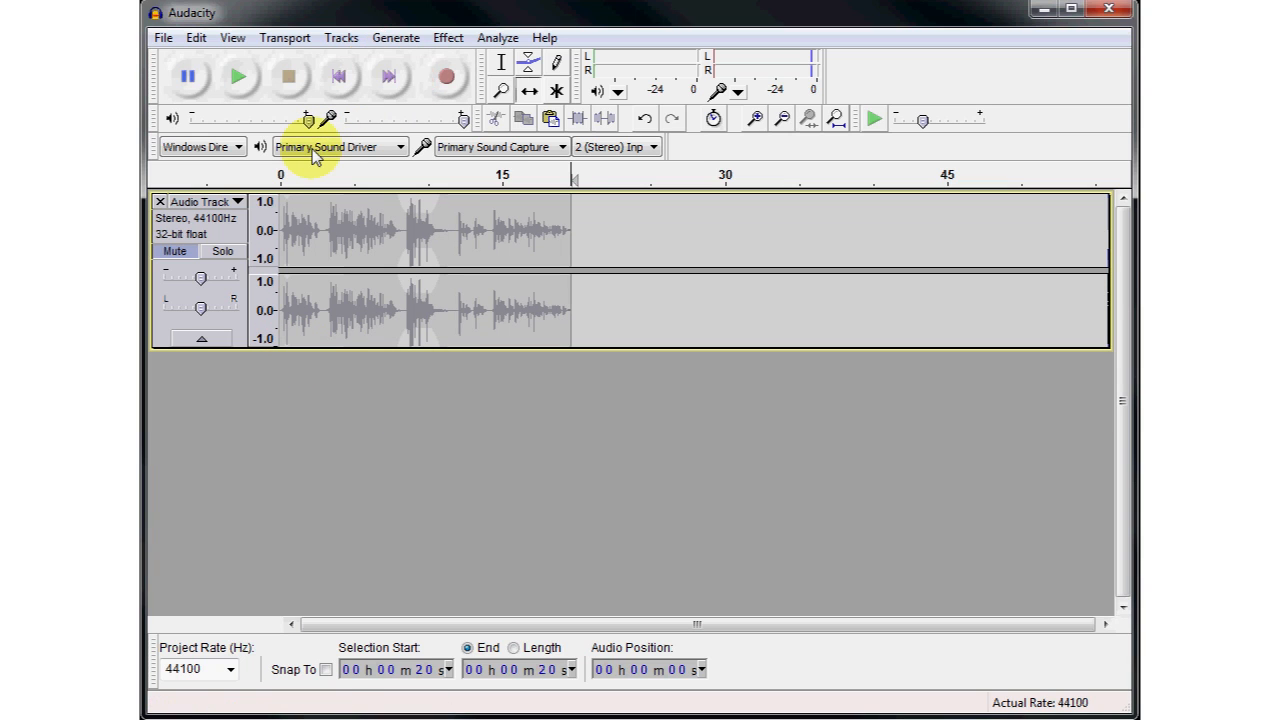
left_click(177, 253)
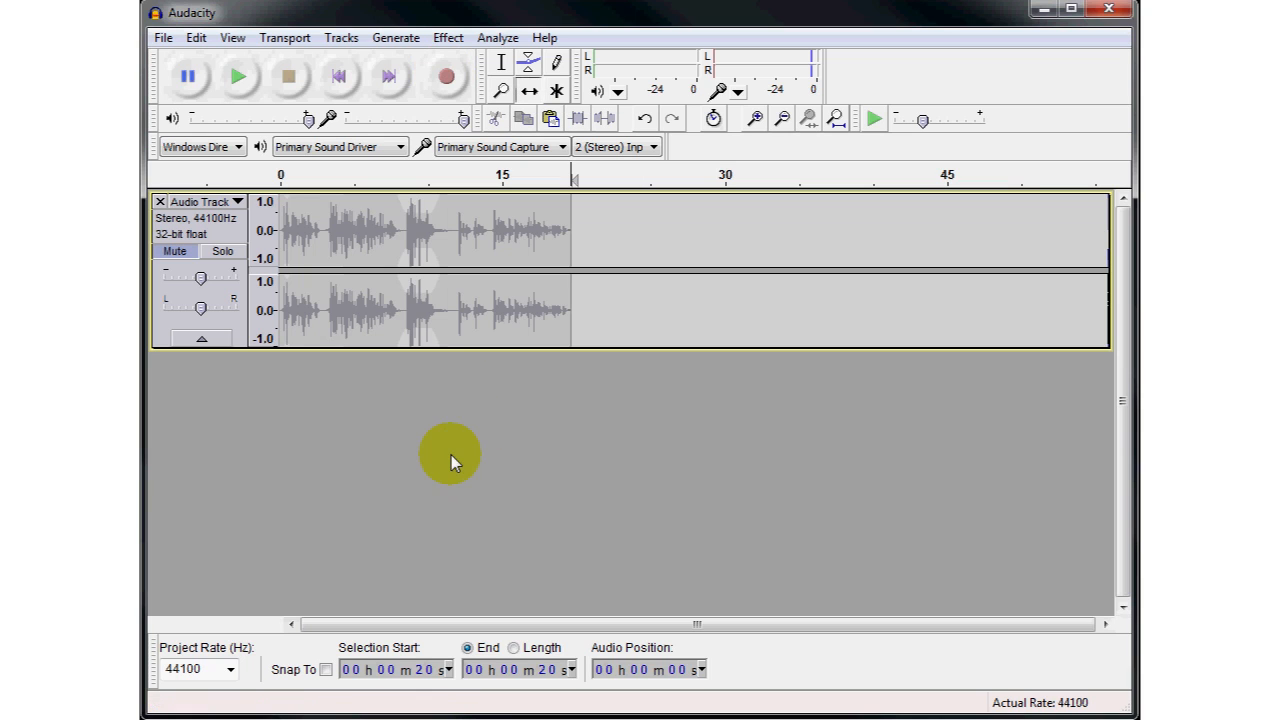
left_click(455, 88)
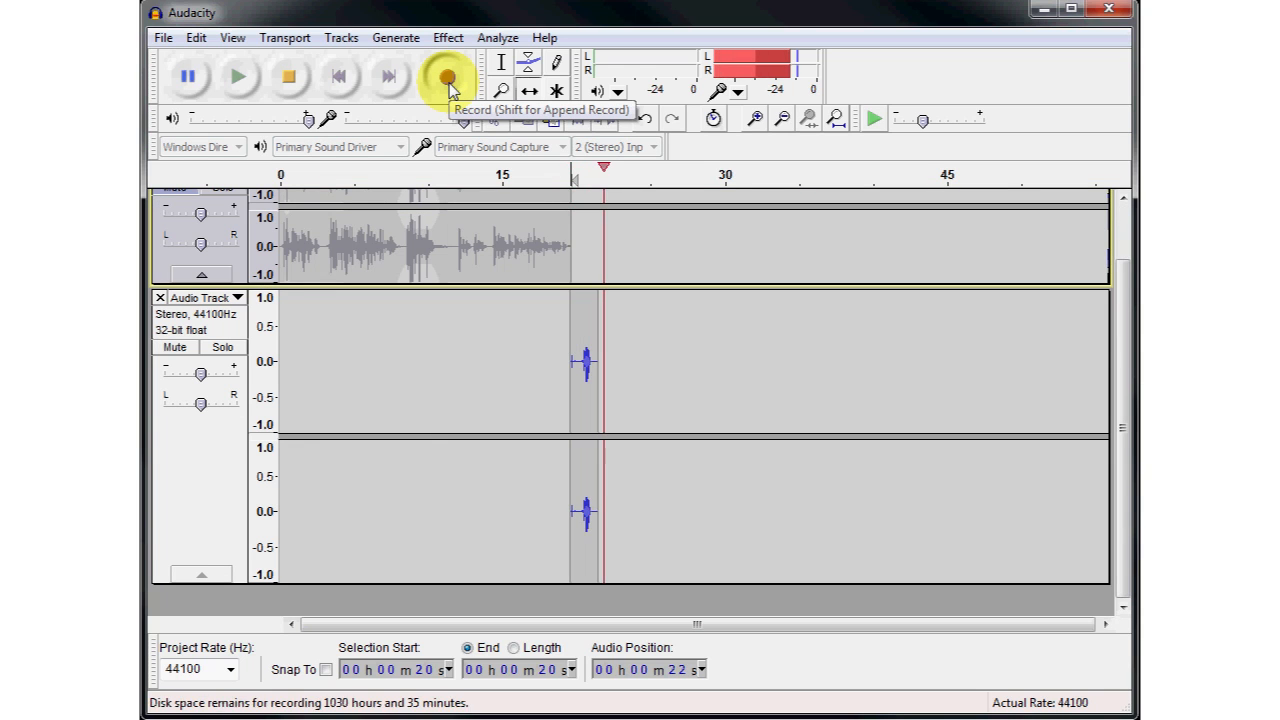
left_click(292, 84)
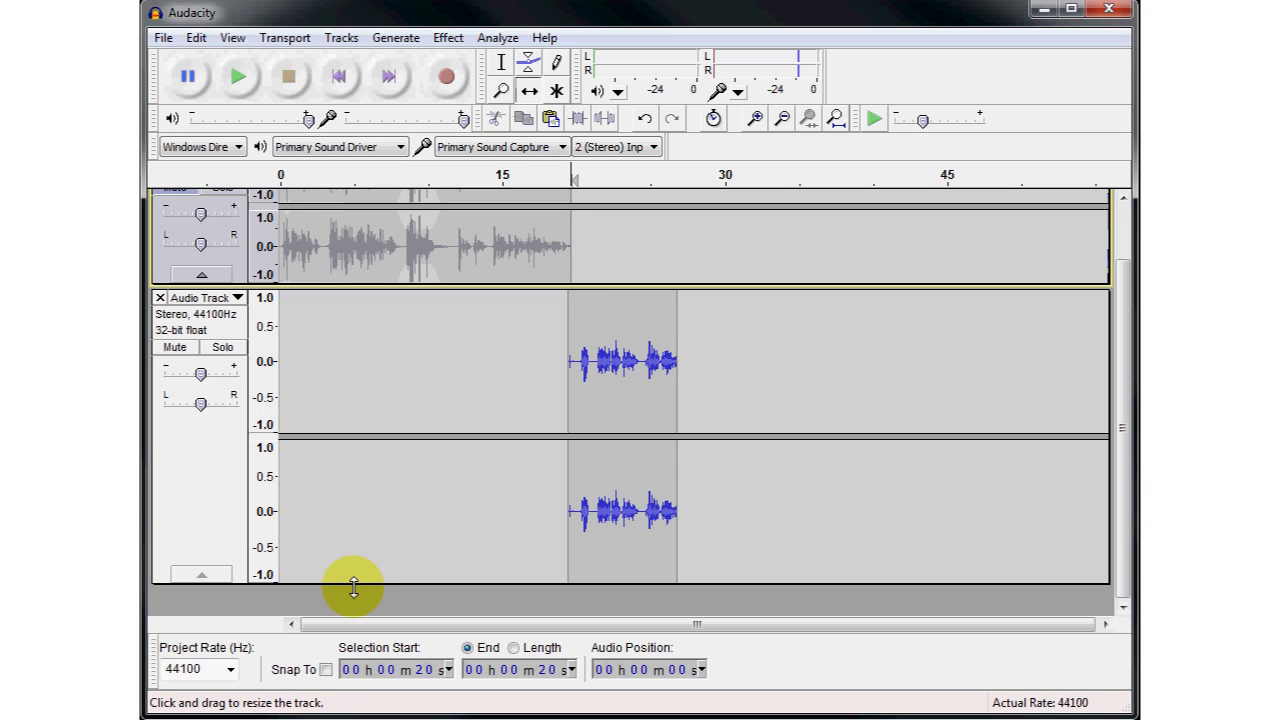
left_click_drag(349, 586, 366, 417)
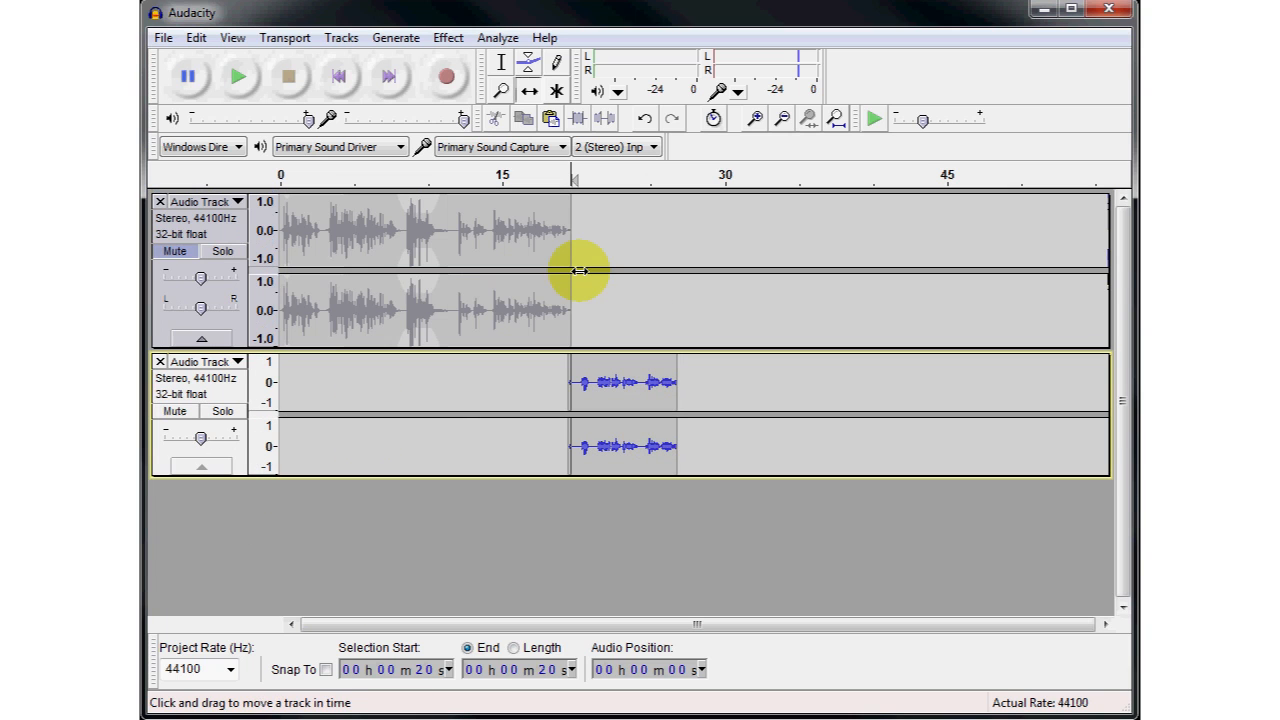
- Unmute the first track and play the project from about 17 seconds through the second track's recording
left_click(172, 255)
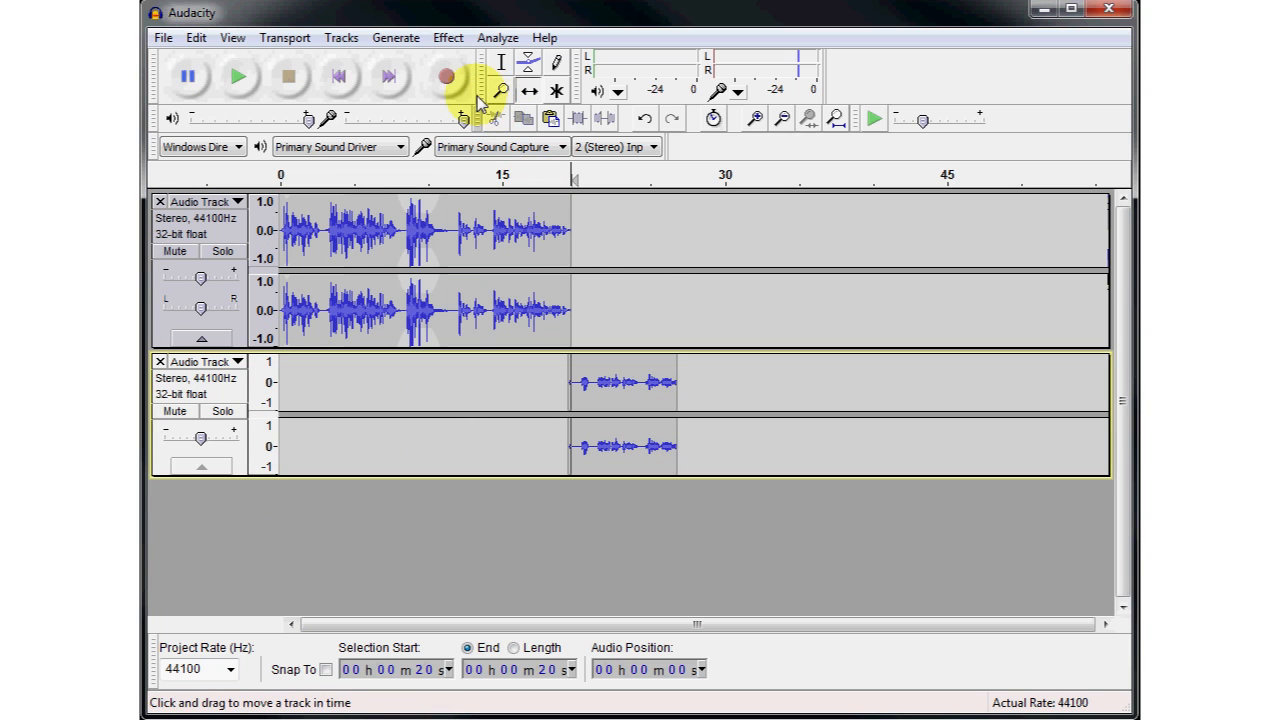
left_click(529, 241)
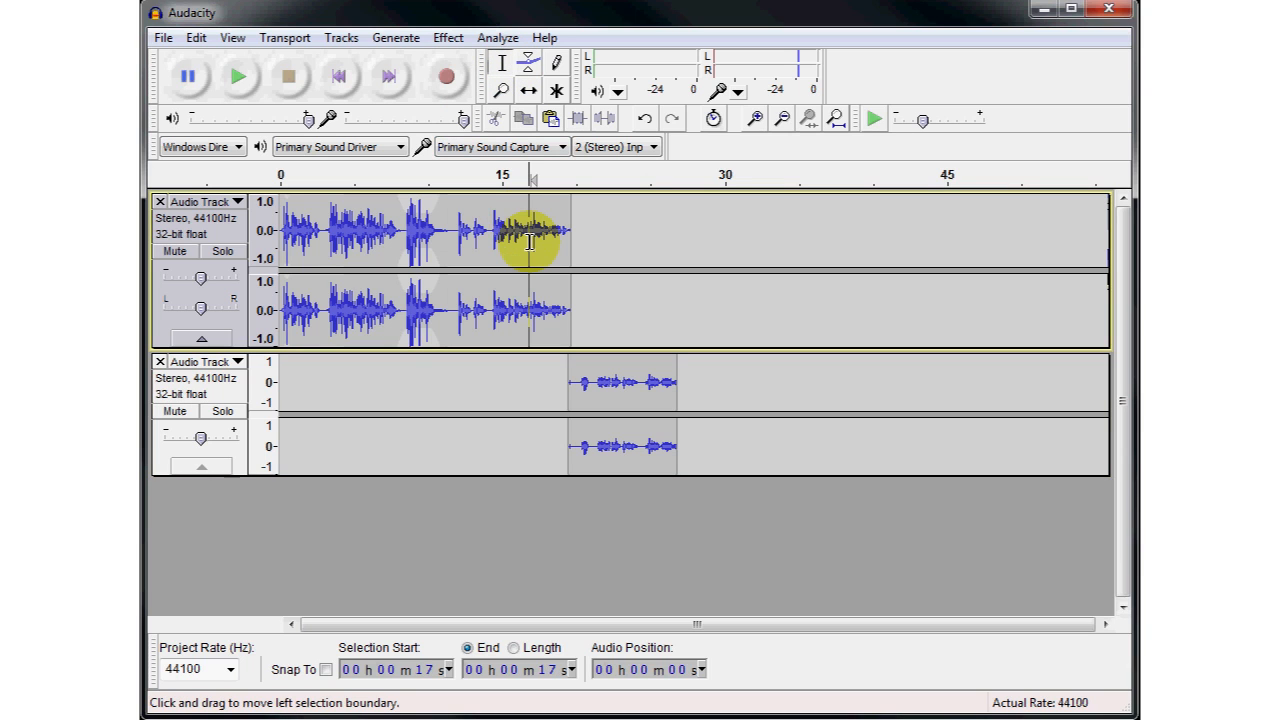
left_click(247, 84)
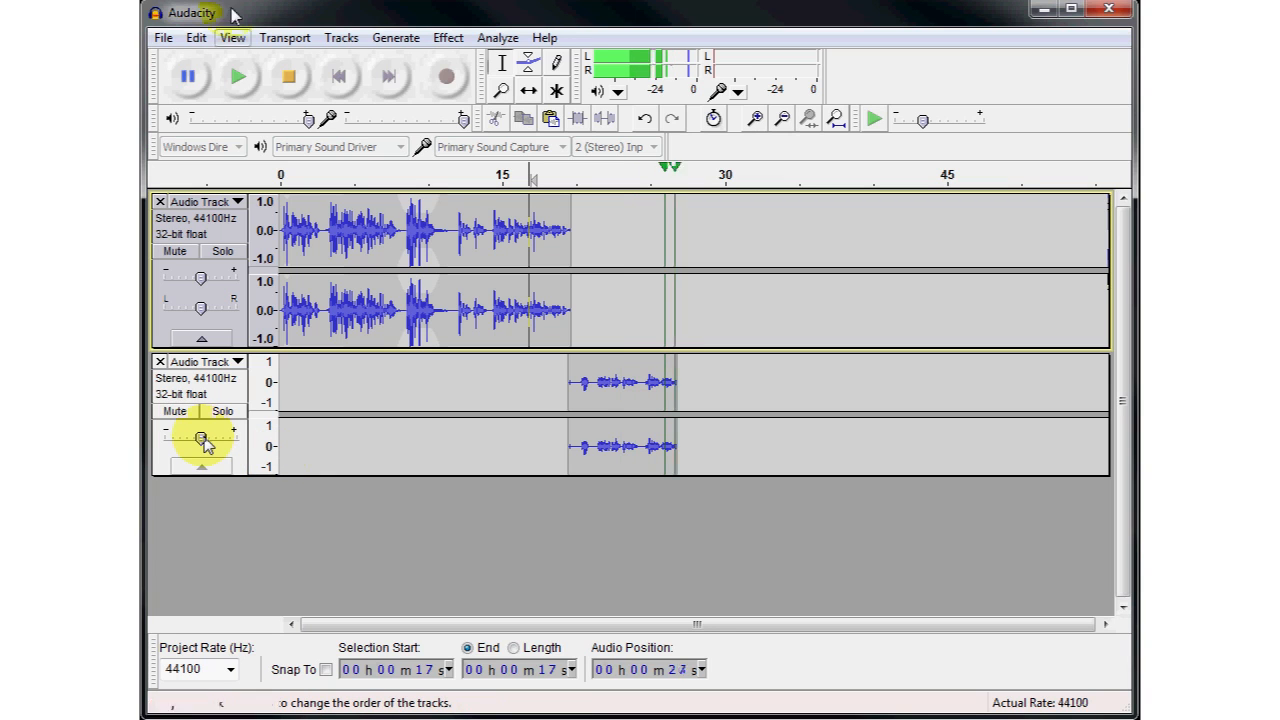
left_click(290, 78)
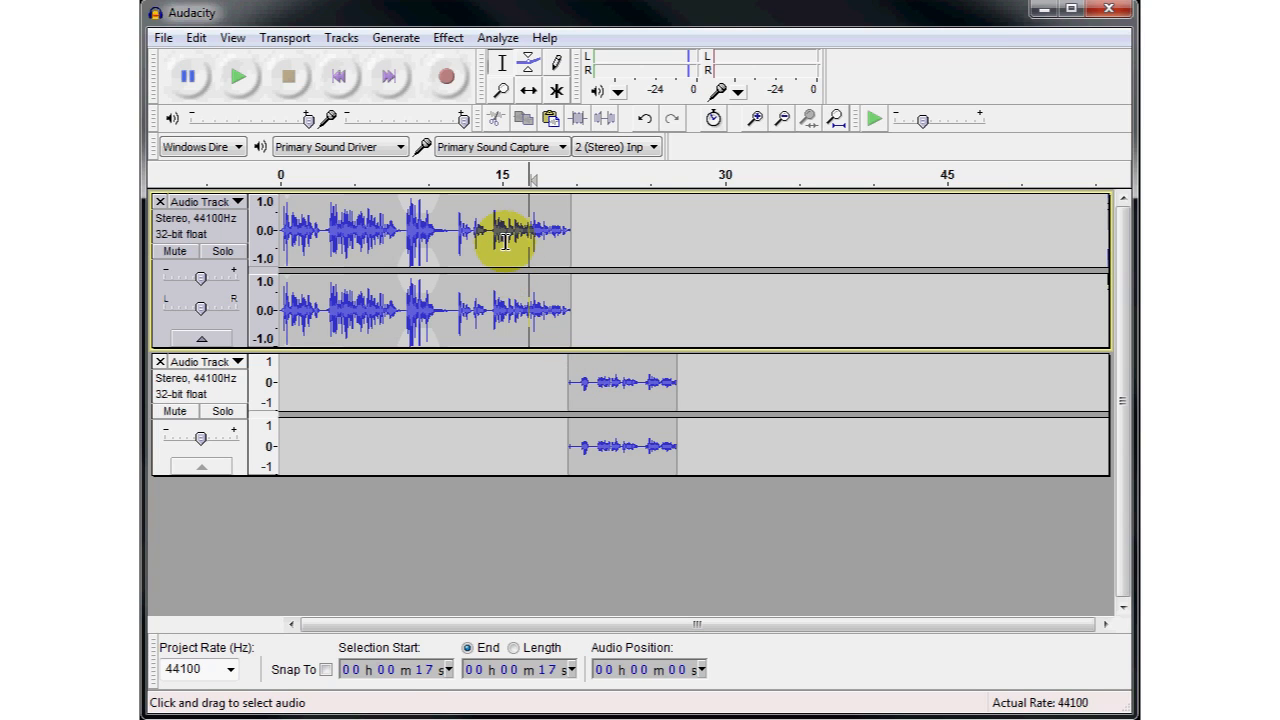
- Delete the short silence at the start of the second track's clip and time-shift the clip to start at about 21 seconds
left_click(578, 383)
key("Delete")
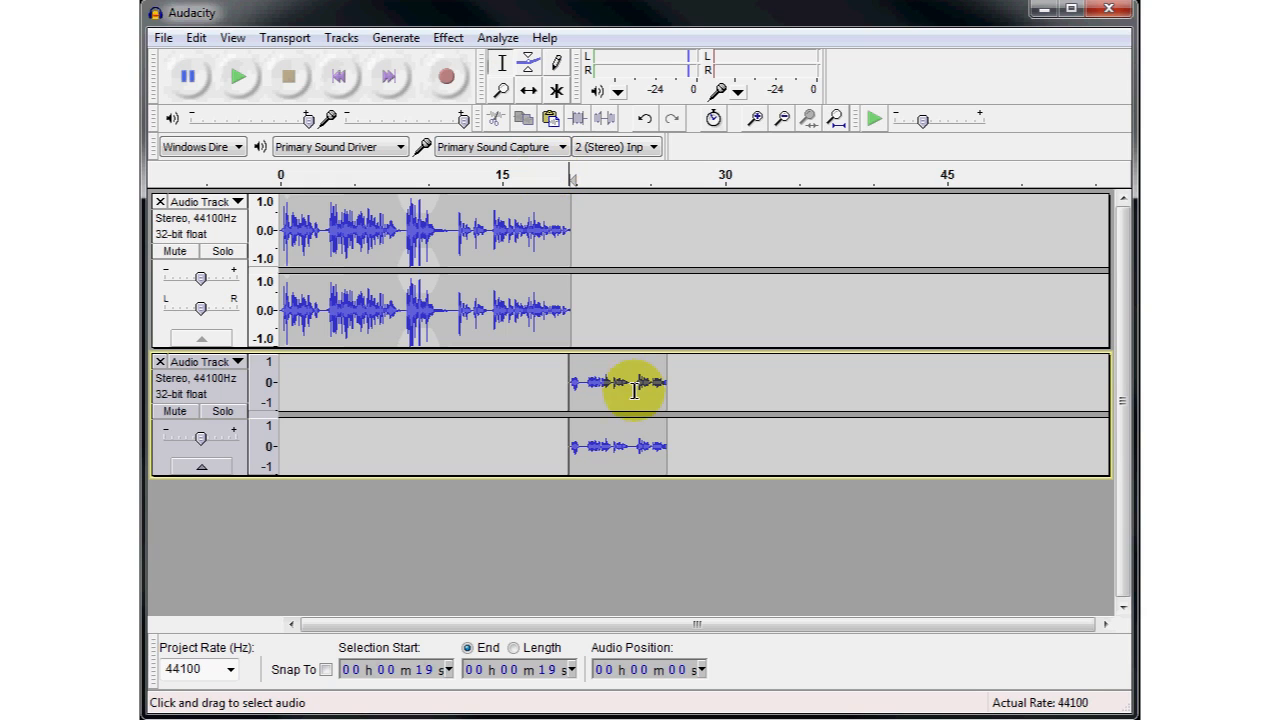
left_click(524, 92)
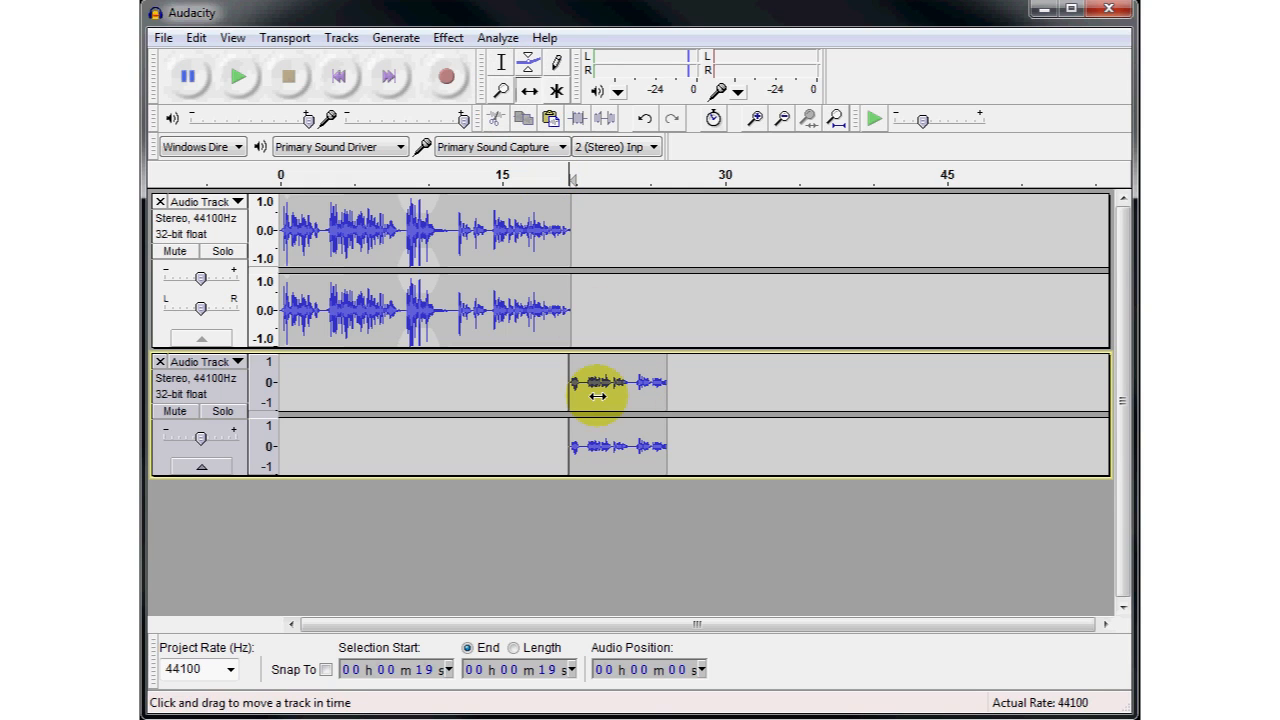
left_click(529, 92)
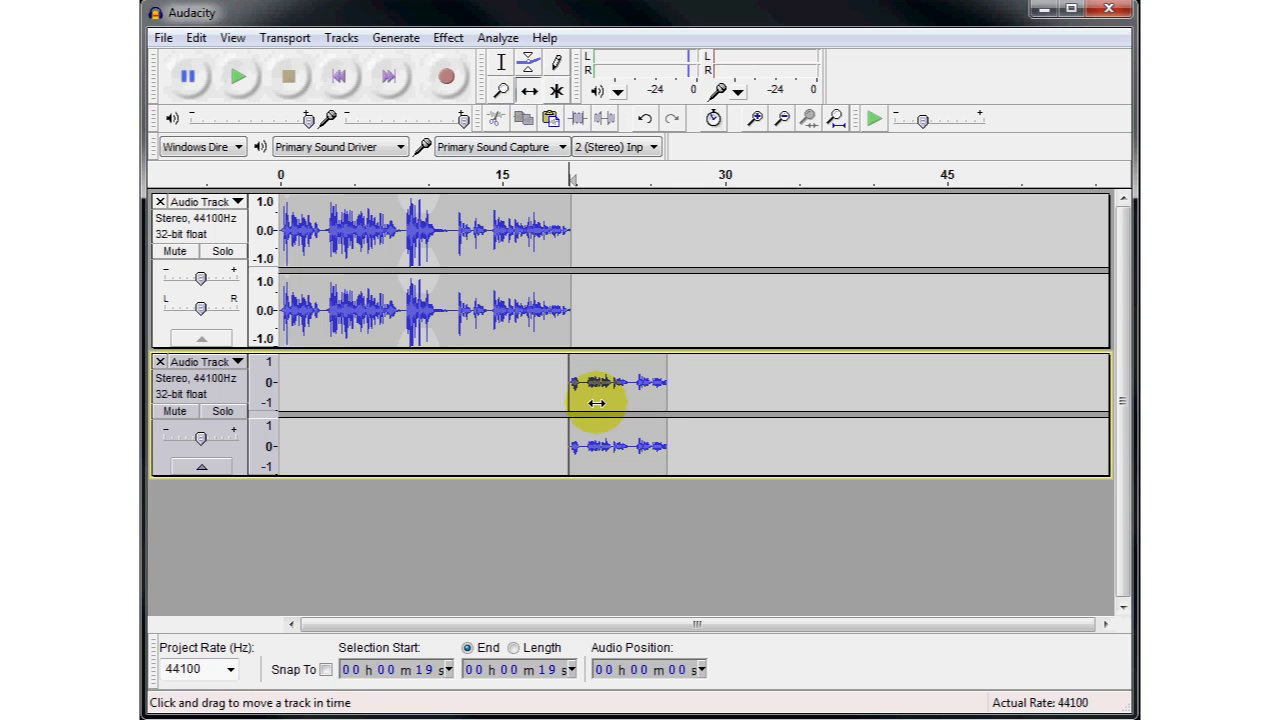
left_click_drag(597, 402, 631, 392)
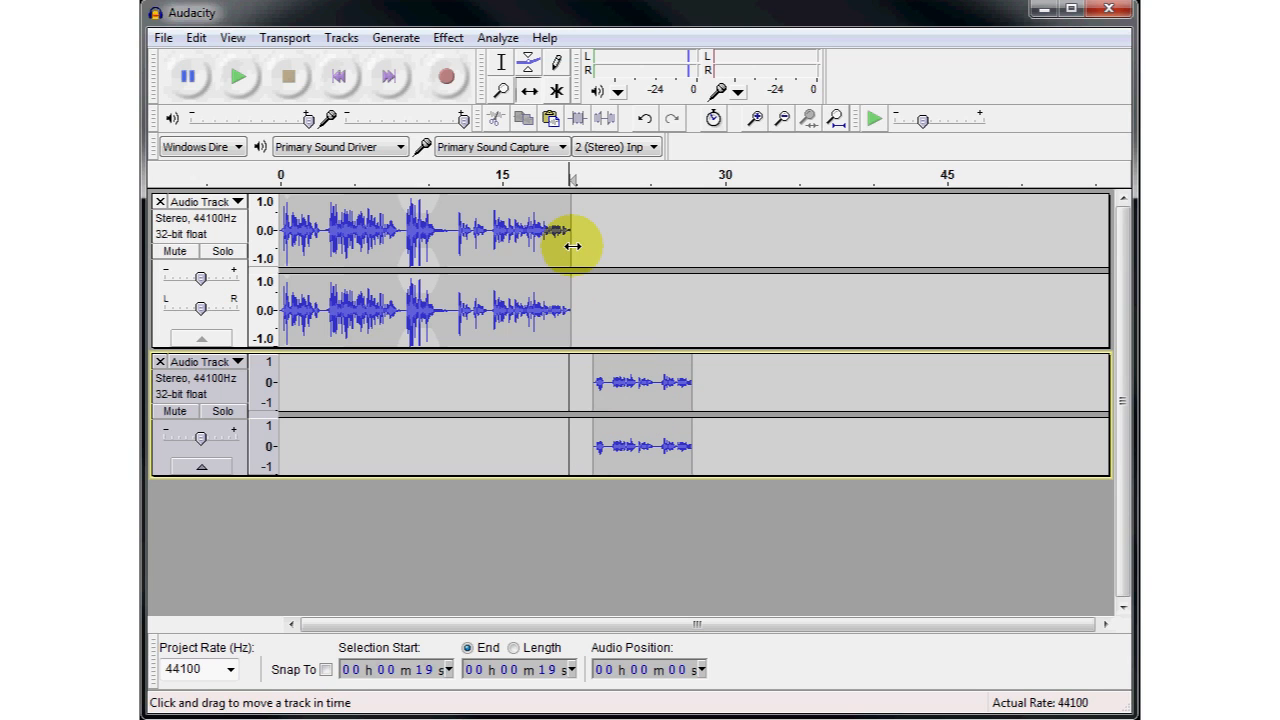